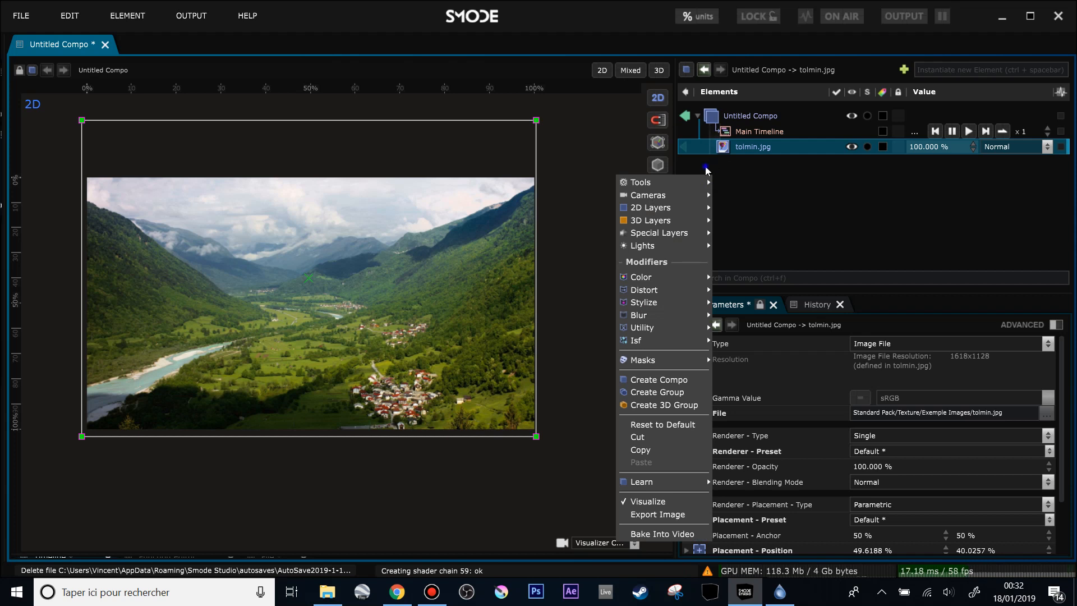
- Add a default Gaussian Blur modifier to the composition with tolmin.jpg and increase its radius to about 71.4 px
right_click(705, 166)
right_click(722, 190)
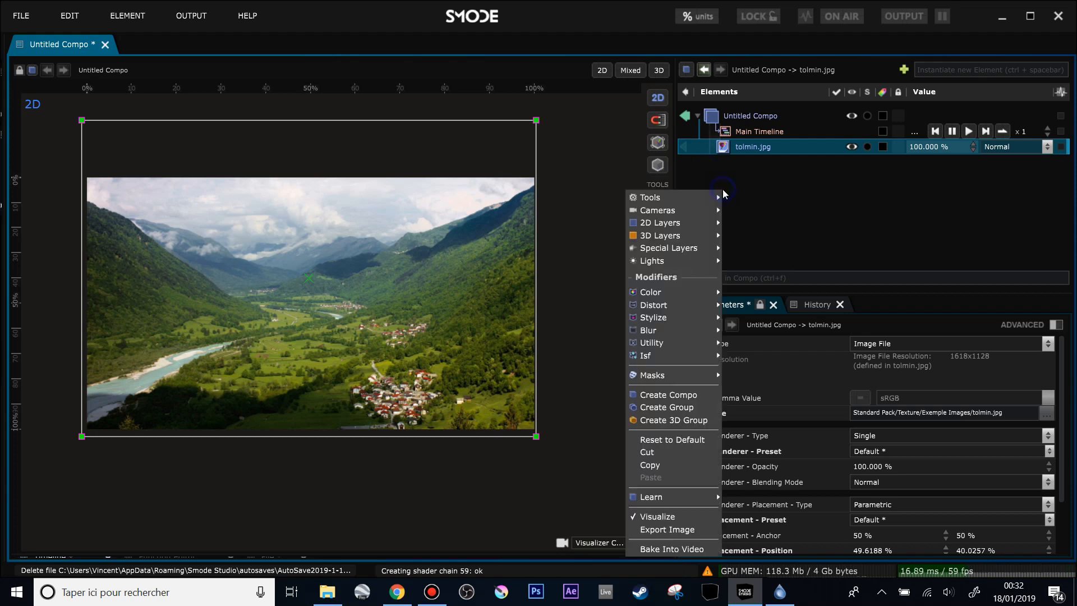
mouse_move(693, 223)
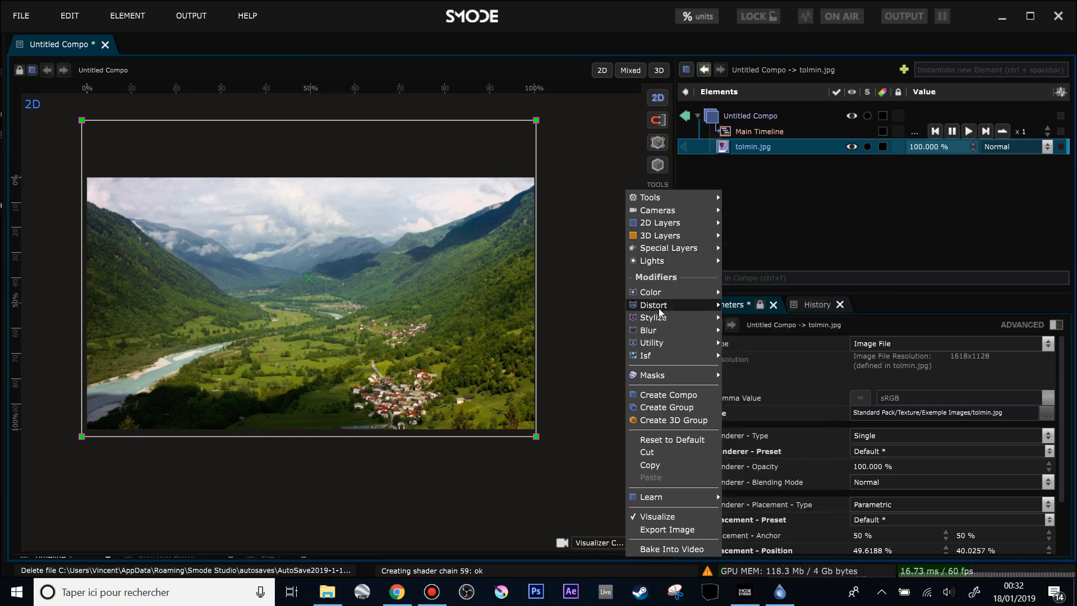
mouse_move(662, 331)
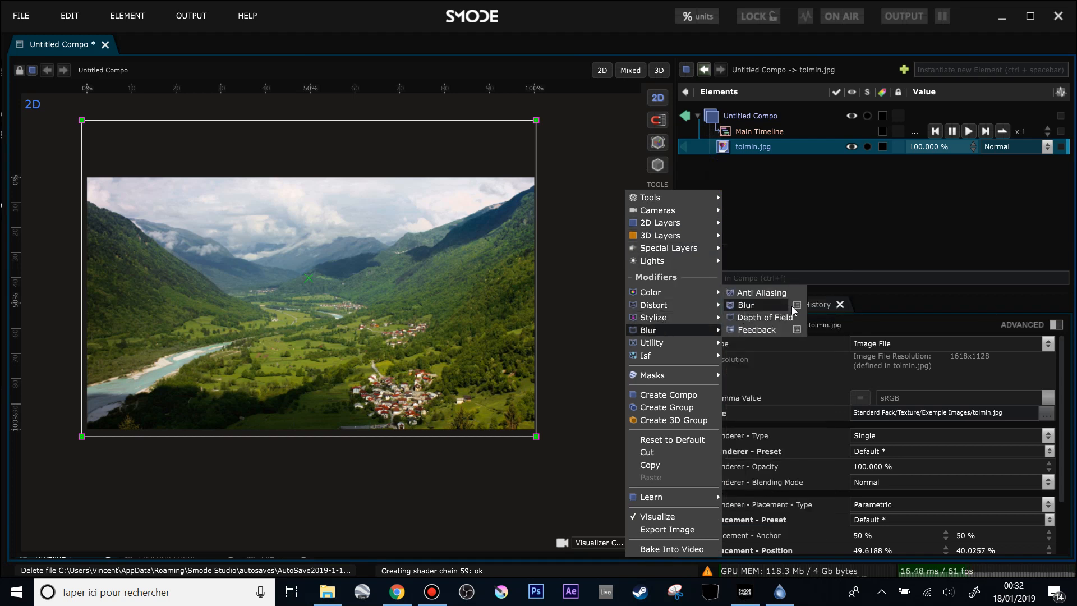
mouse_move(792, 306)
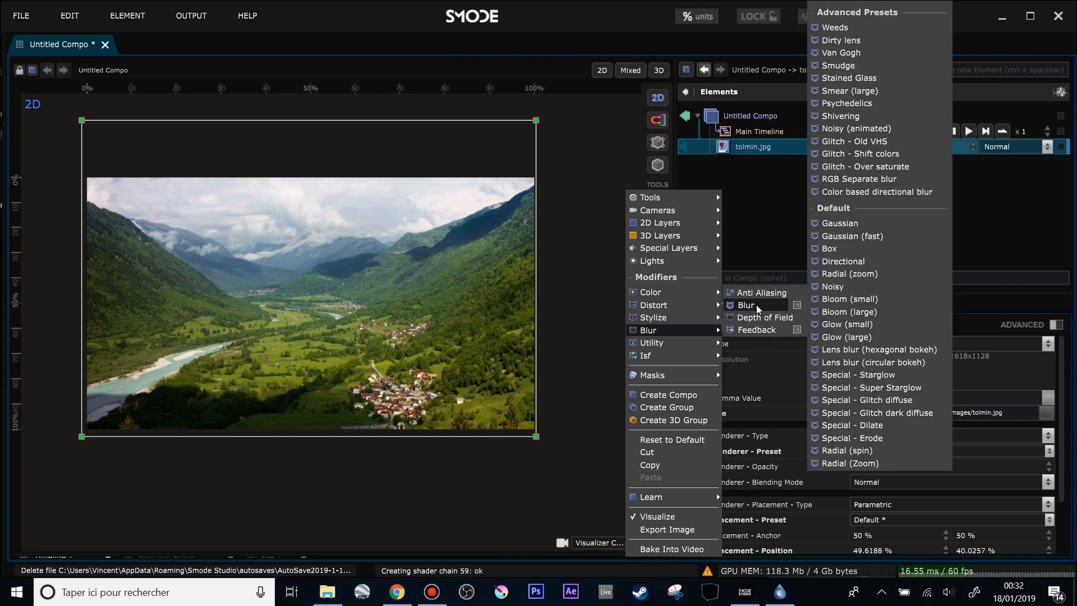
click(773, 303)
scroll(358, 328, up, 4)
drag(358, 328, 416, 327)
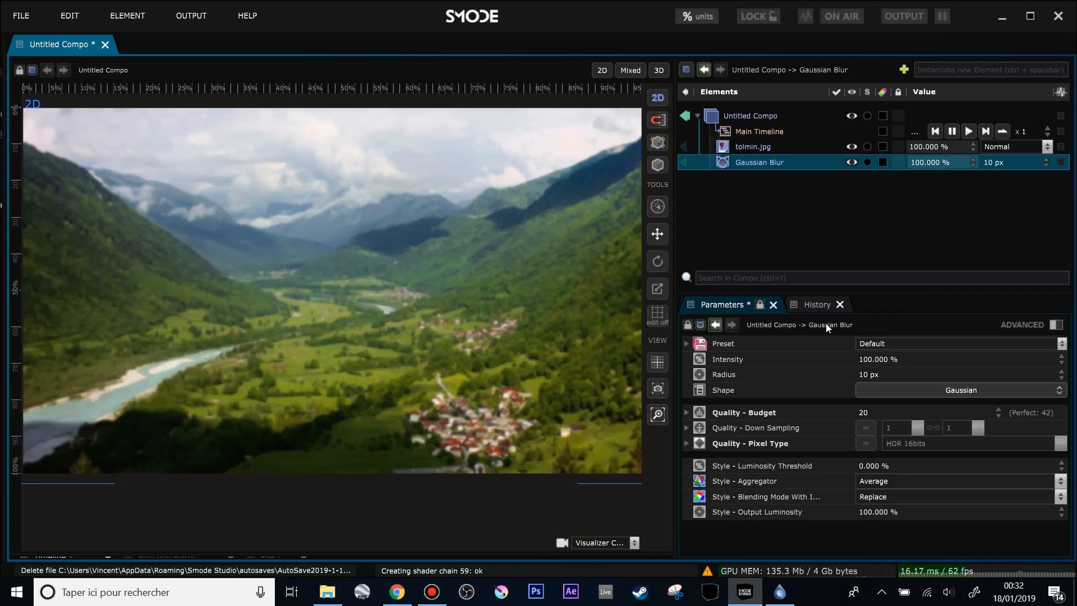
drag(875, 361, 874, 303)
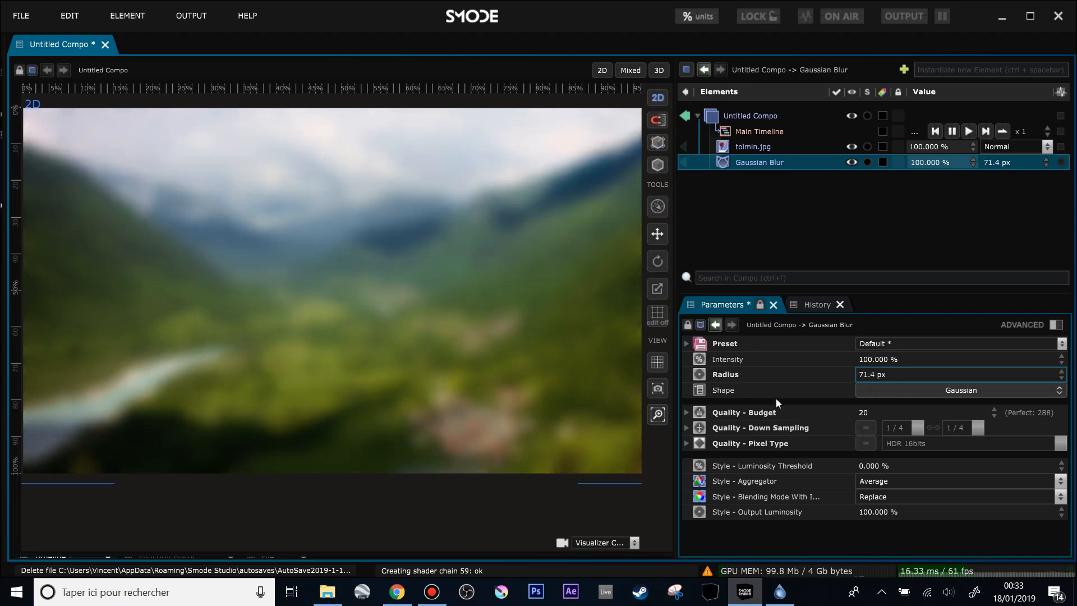
- Try the Zoom and Spin shapes on the blur modifier
click(934, 390)
click(969, 213)
click(944, 389)
click(974, 246)
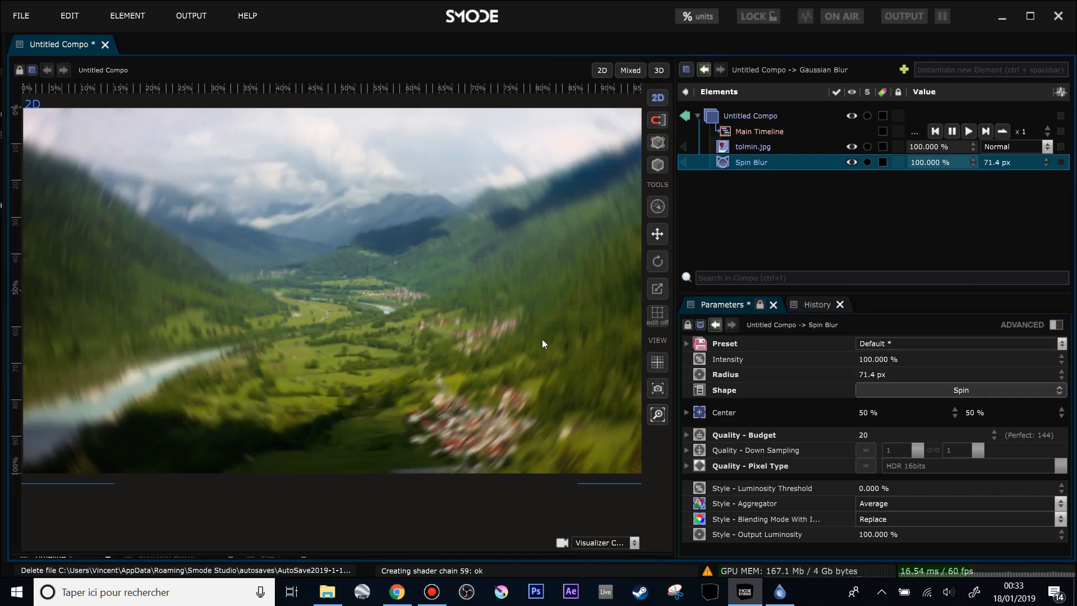
- Switch the blur shape to Directional, vary its direction and raise the radius to about 92.1 px
click(927, 393)
click(953, 286)
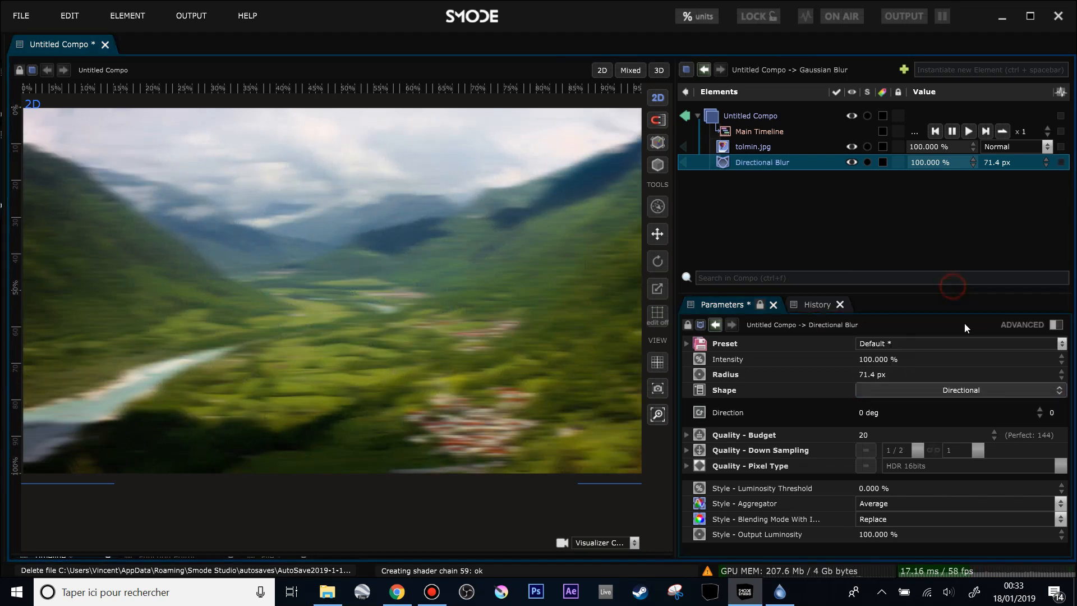
mouse_move(870, 414)
mouse_down()
mouse_move(870, 370)
mouse_move(870, 418)
mouse_up()
drag(877, 378, 937, 395)
- Try the Ring, Hexagonal, 8-Star and Box shapes on the blur modifier
click(937, 393)
click(888, 320)
click(910, 392)
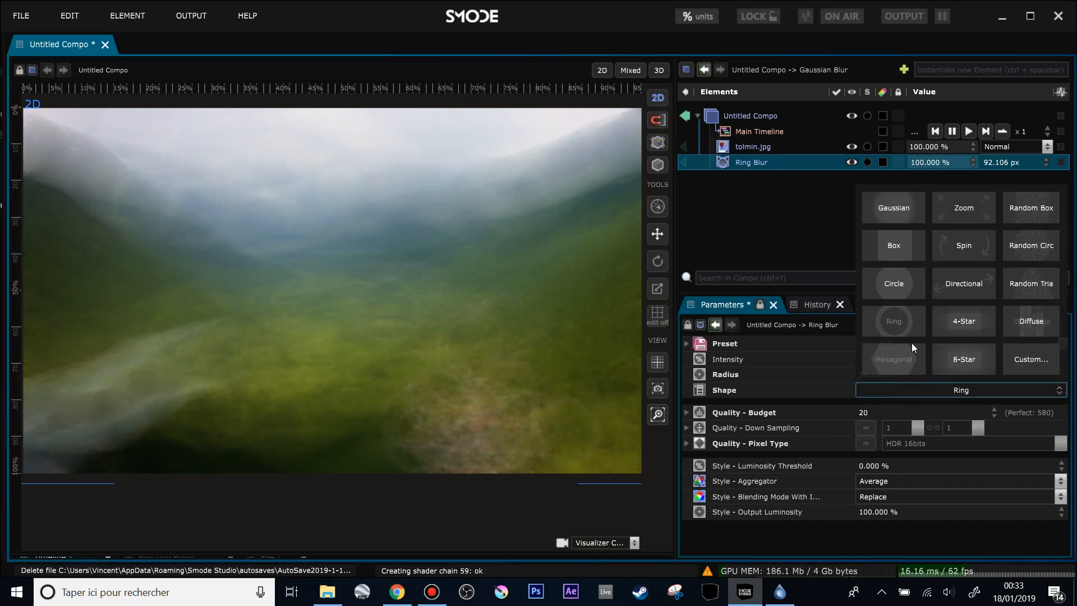
click(894, 362)
click(930, 389)
click(967, 355)
click(960, 393)
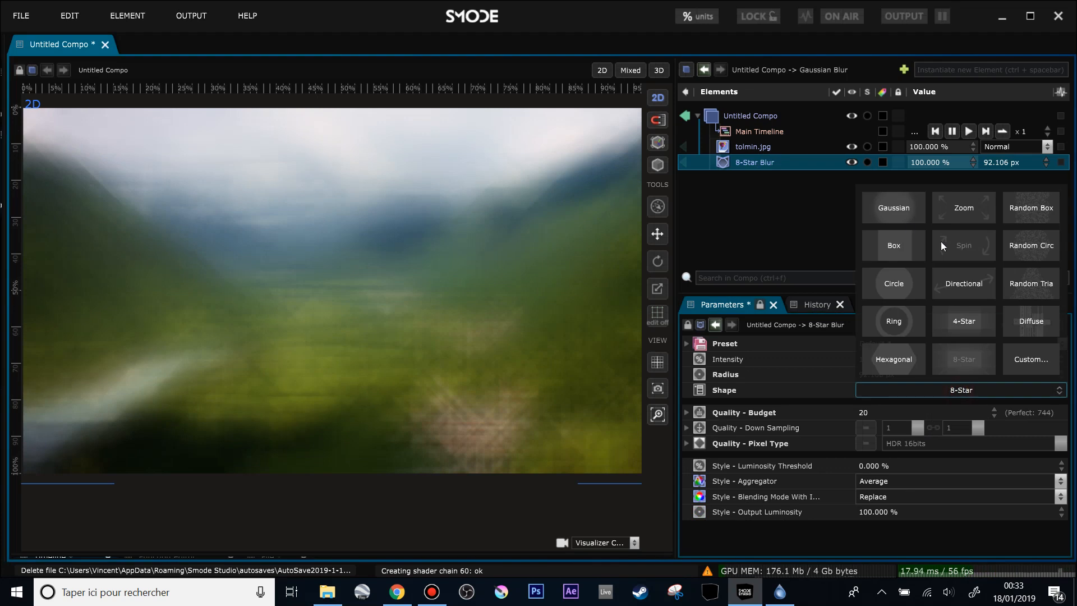
click(899, 247)
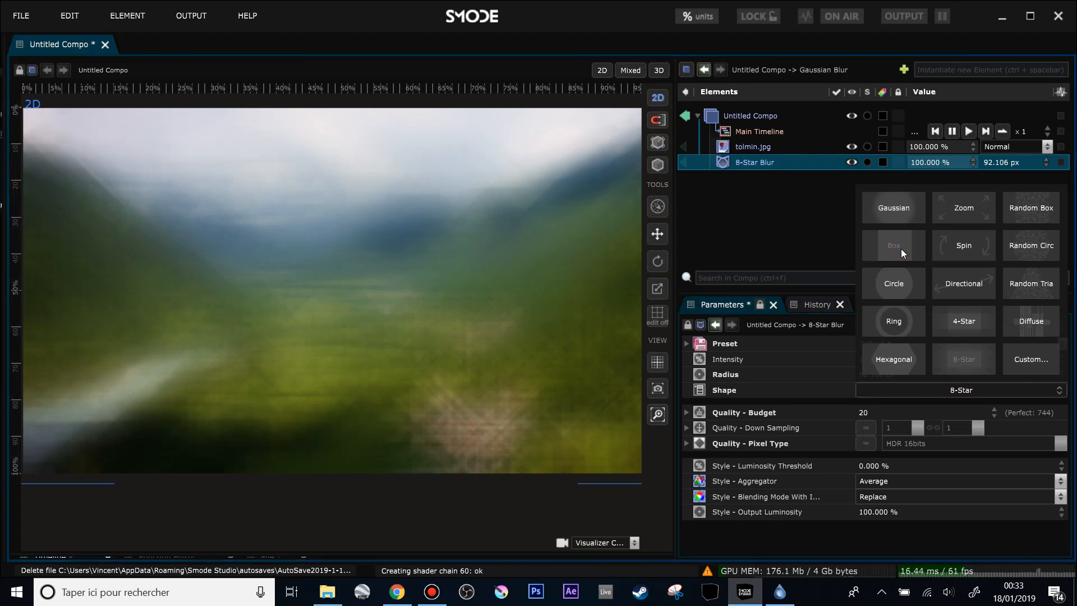
- Set the blur shape back to Gaussian
click(912, 389)
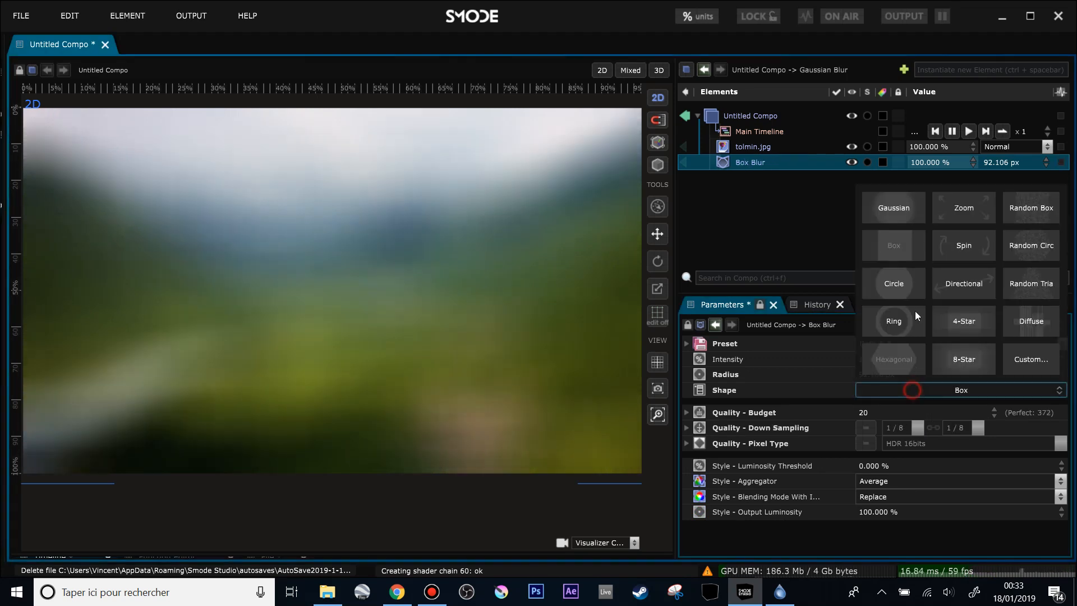
click(898, 213)
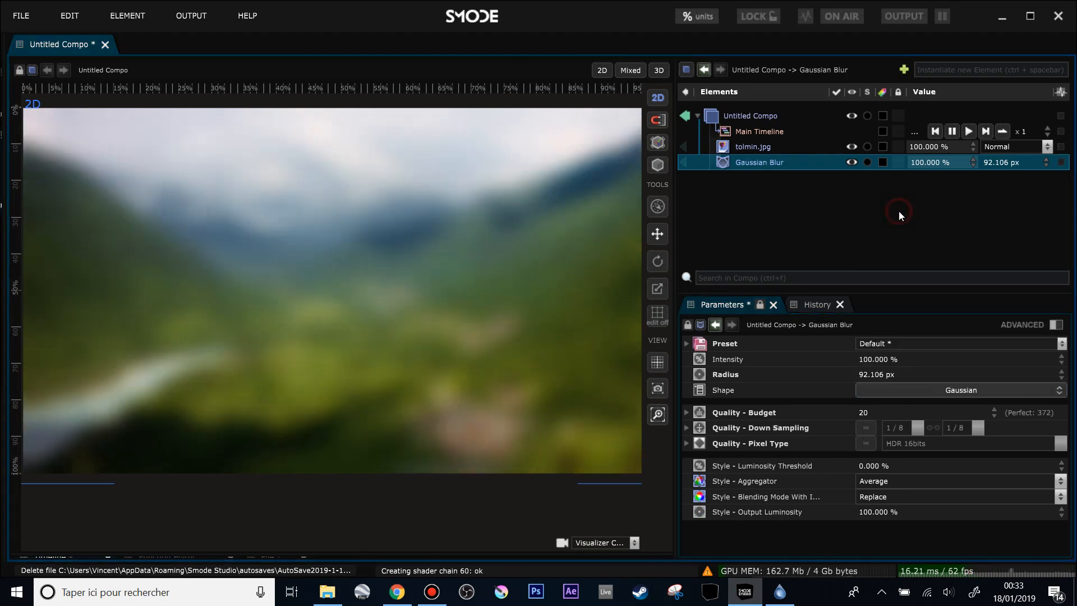
- Test the Gaussian blur's quality budget at 7, about 101 and about 53
click(803, 413)
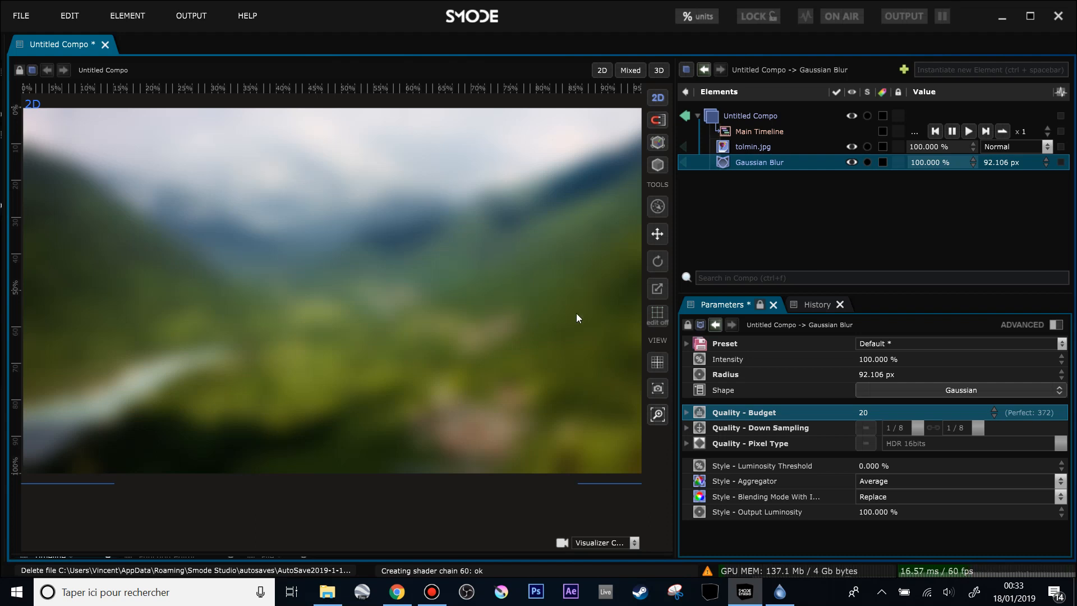
click(872, 412)
text(7)
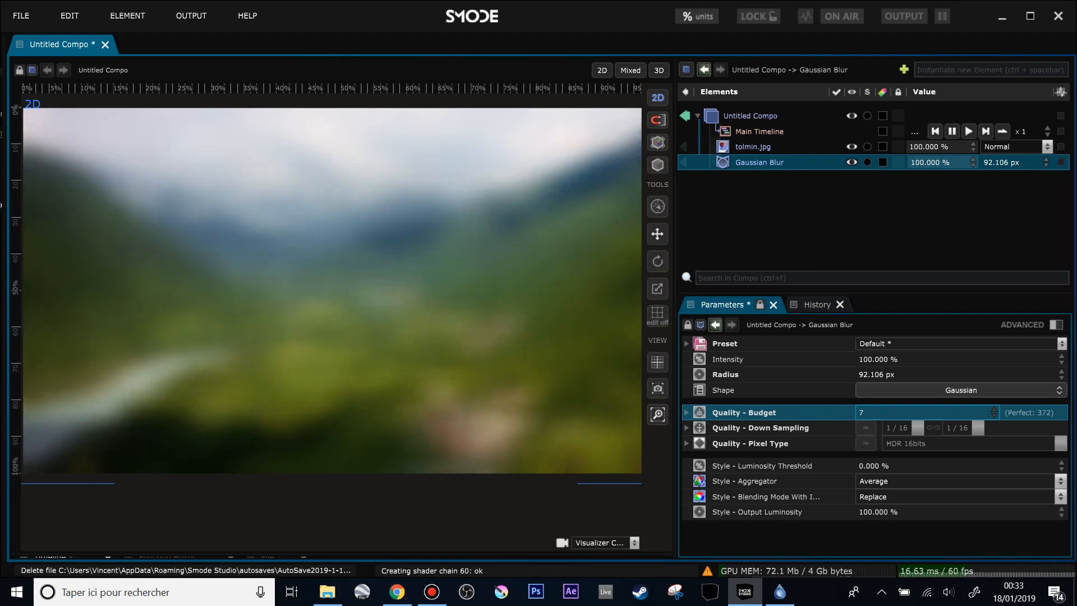
drag(873, 412, 872, 359)
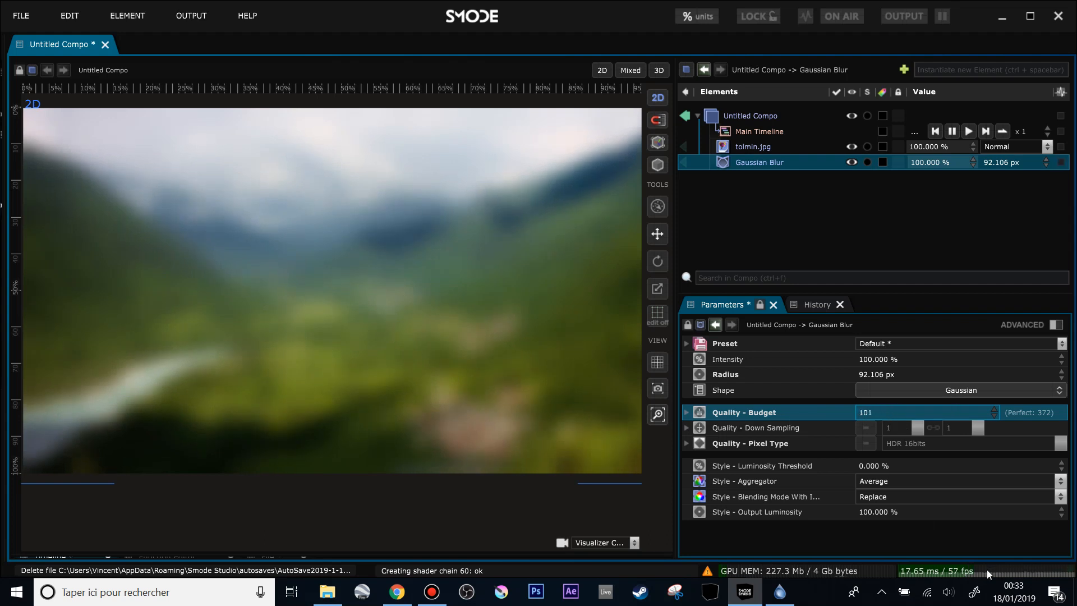
mouse_move(872, 414)
mouse_down()
mouse_move(872, 470)
mouse_move(873, 432)
mouse_up()
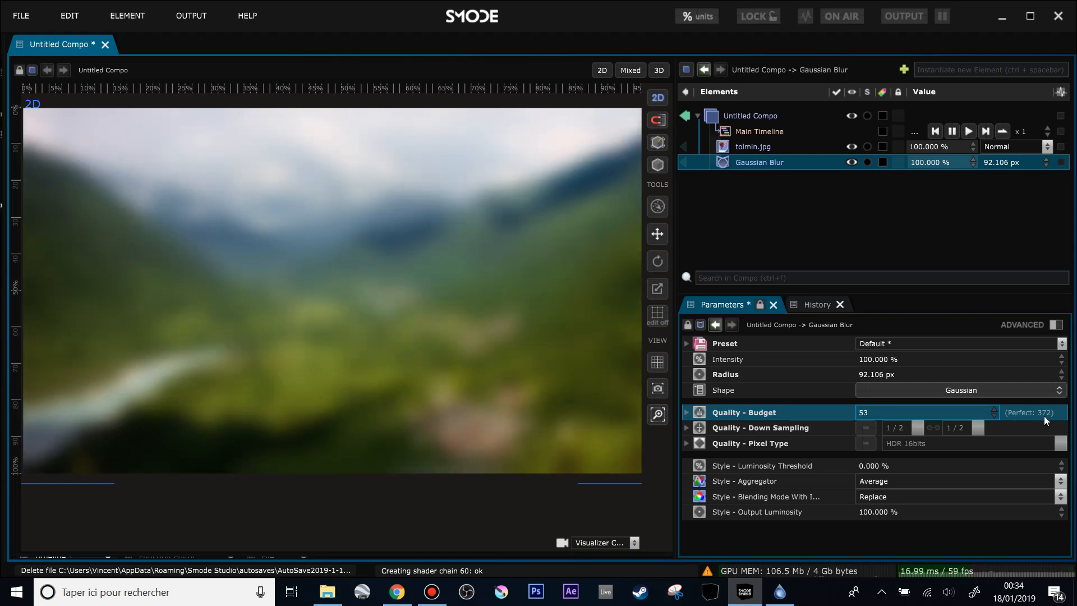
- Set the blur's quality budget to the perfect value of 372 and inspect the blurred image
click(881, 417)
text(372)
key(Return)
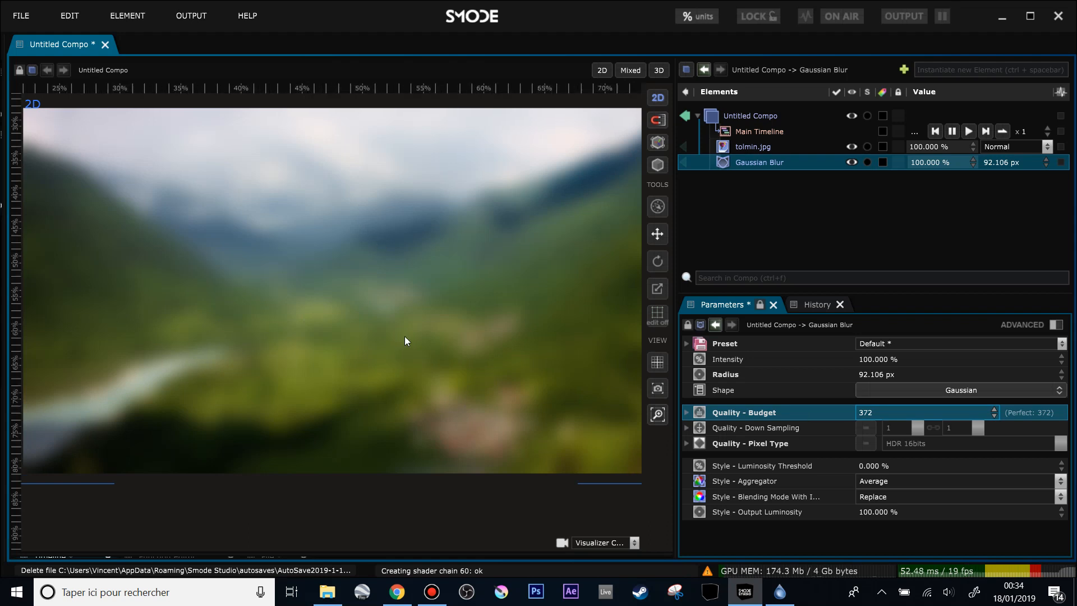
scroll(405, 335, up, 5)
scroll(405, 335, down, 5)
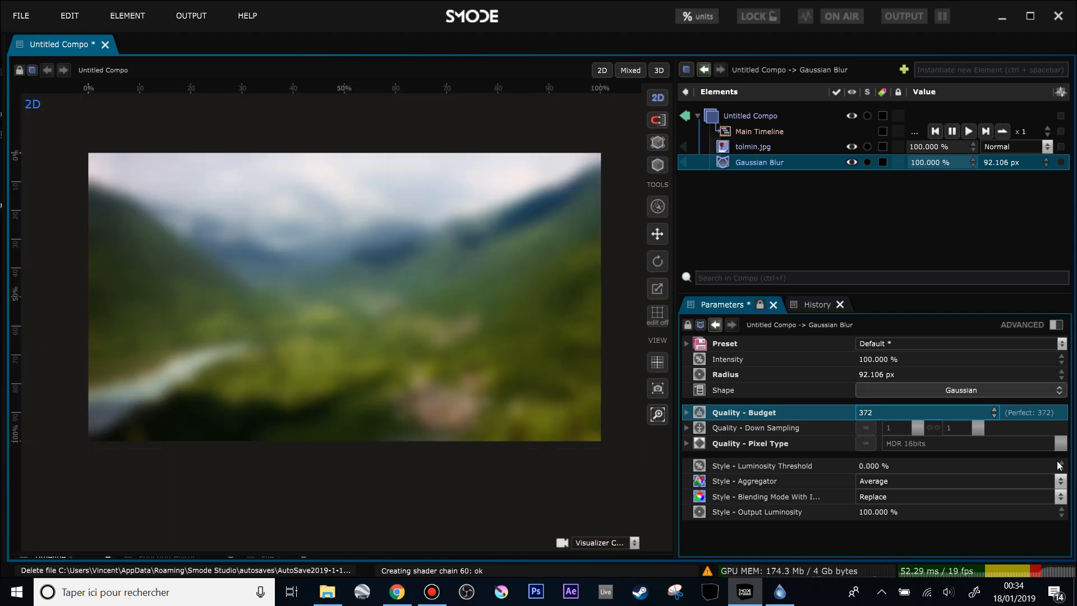
- Set the blur's quality budget to 20
drag(875, 412, 883, 404)
double_click(887, 413)
text(20)
key(Return)
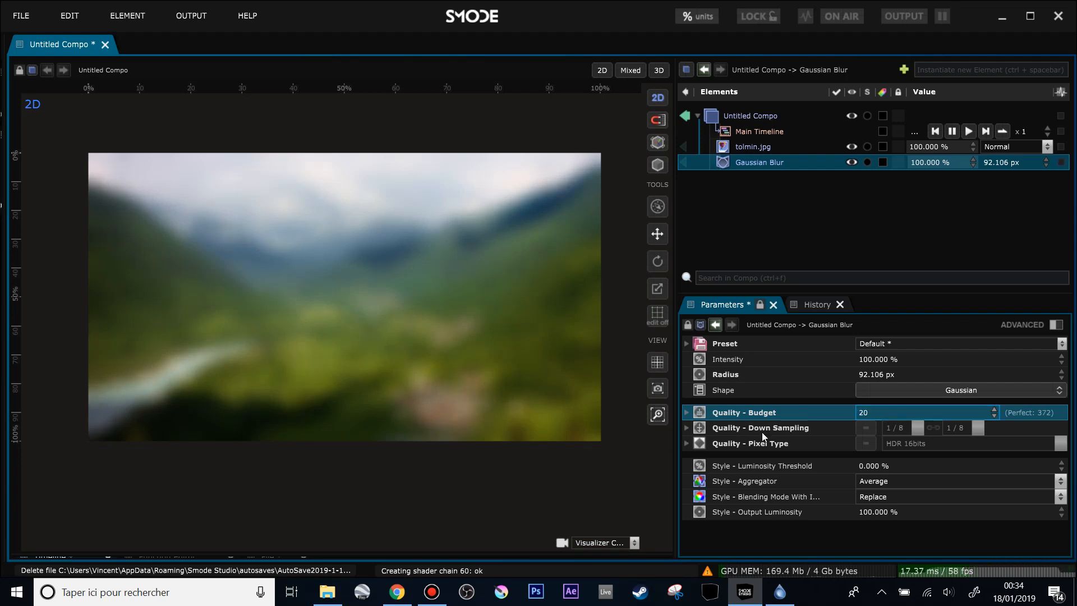
- Raise the blur radius to about 230.5 px and compare the image with the blur hidden and shown
drag(892, 374, 892, 323)
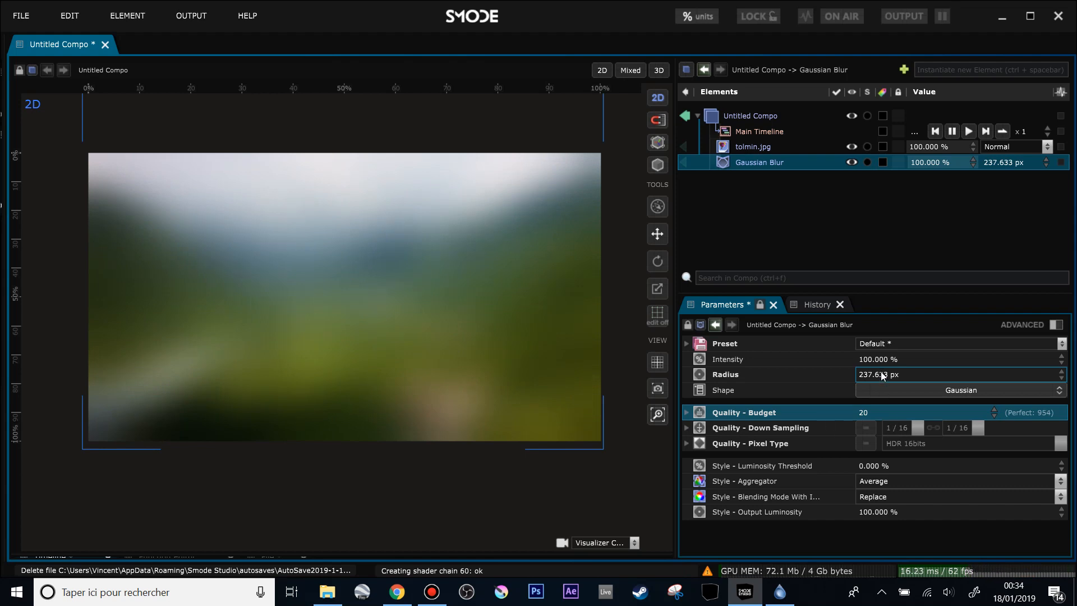
drag(887, 373, 887, 337)
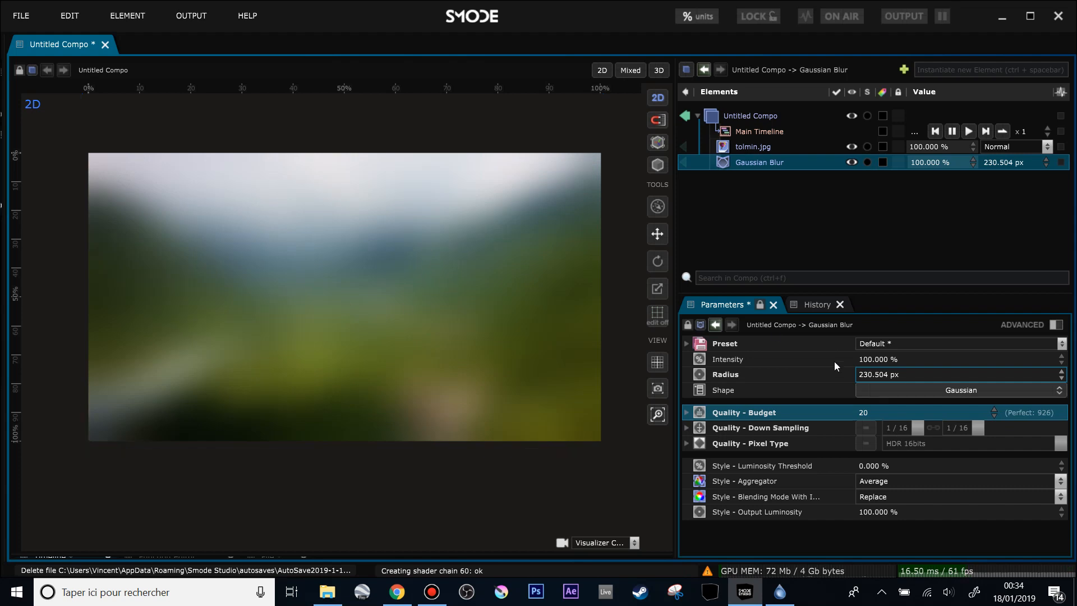
click(851, 162)
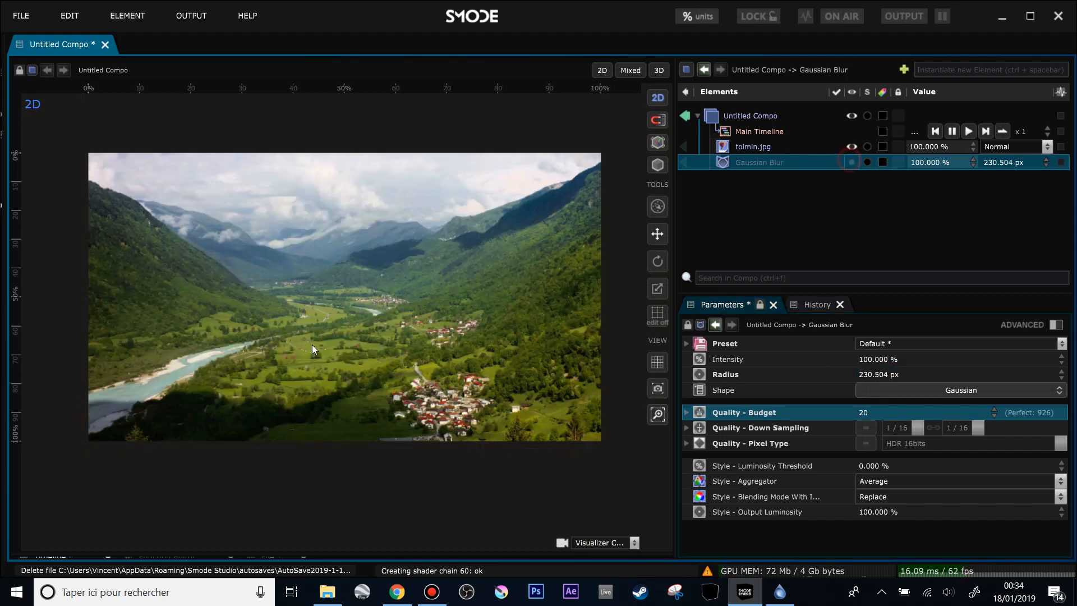
click(851, 162)
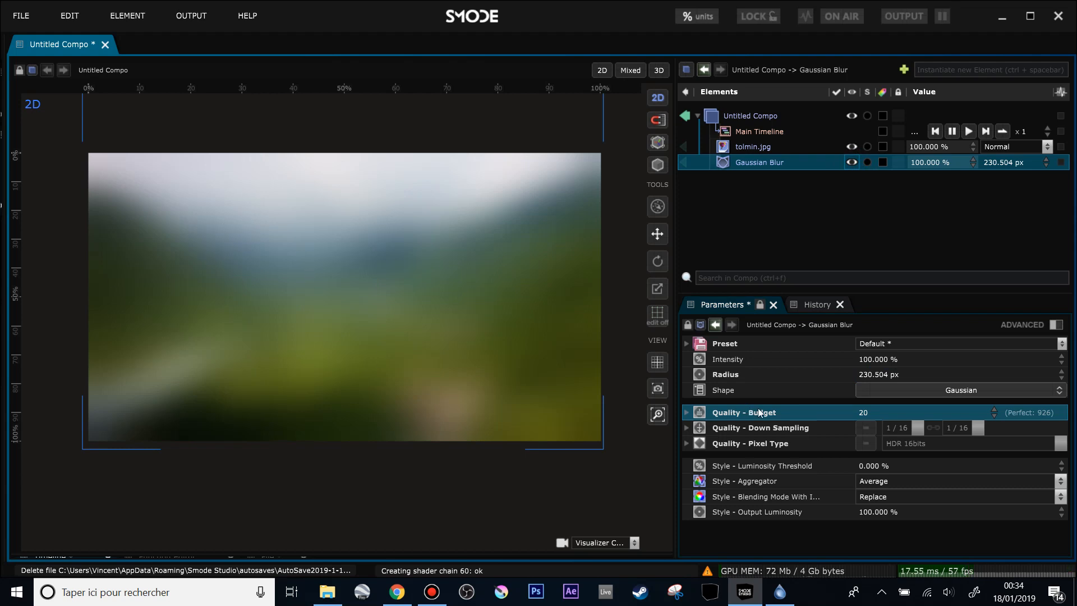
- Lower the blur radius to about 119.9 px and override the down sampling with 1 on both axes
drag(898, 376, 897, 420)
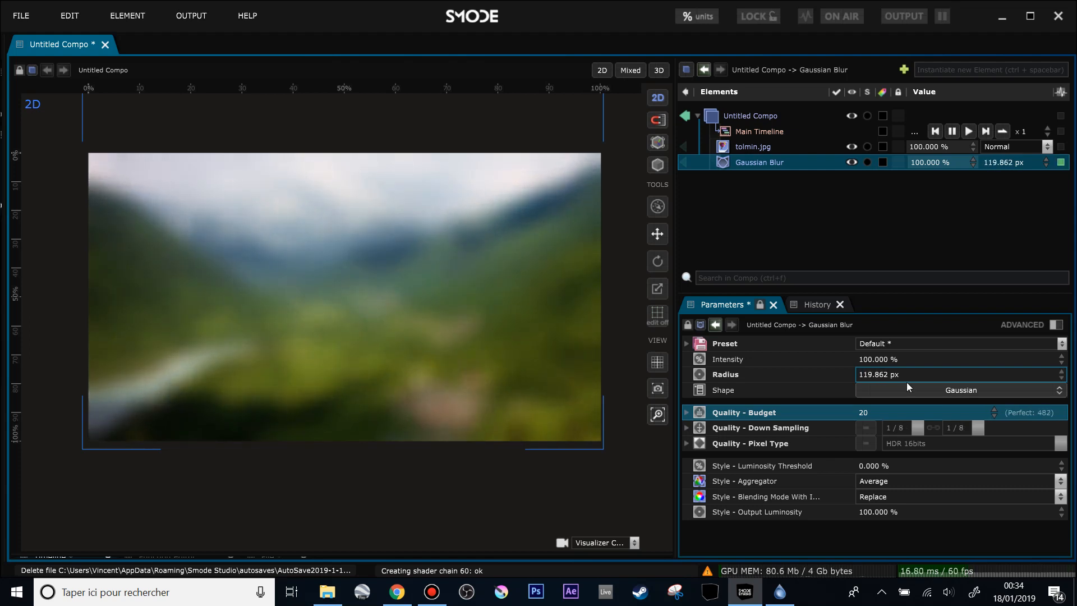
click(865, 428)
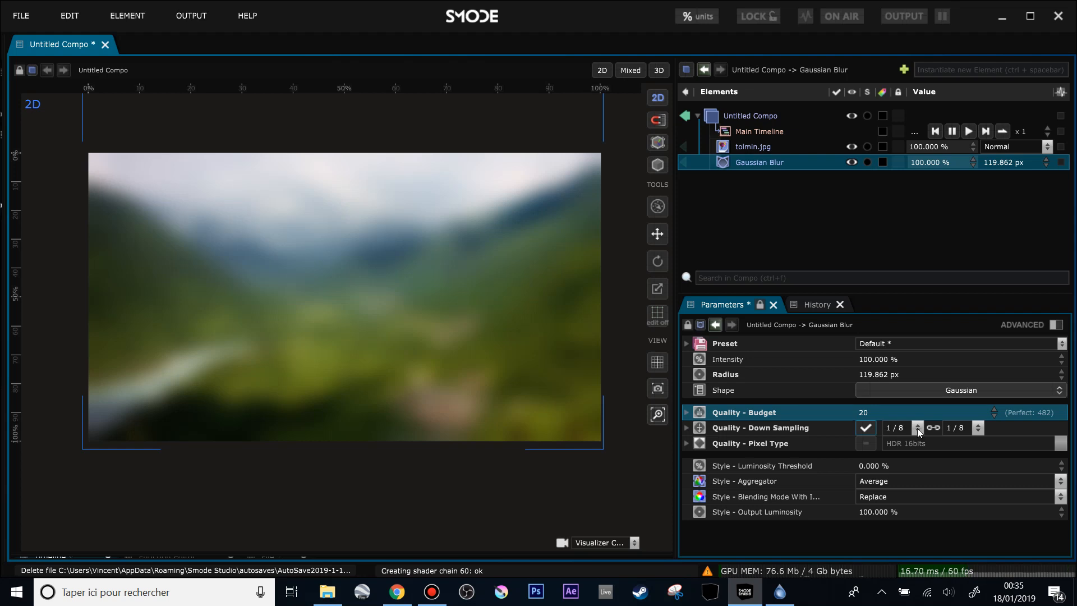
click(917, 429)
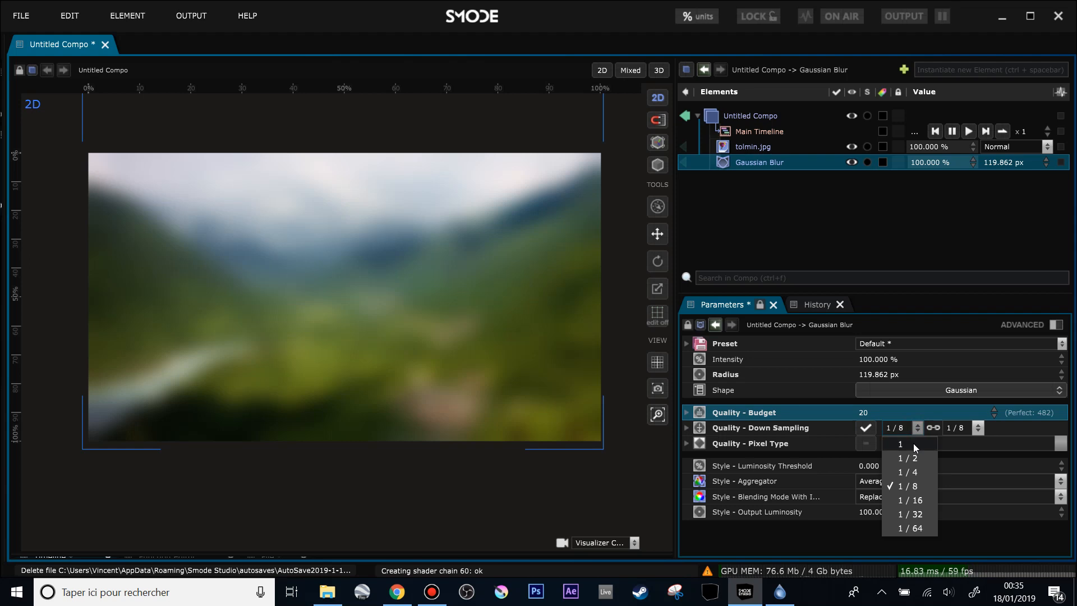
click(913, 443)
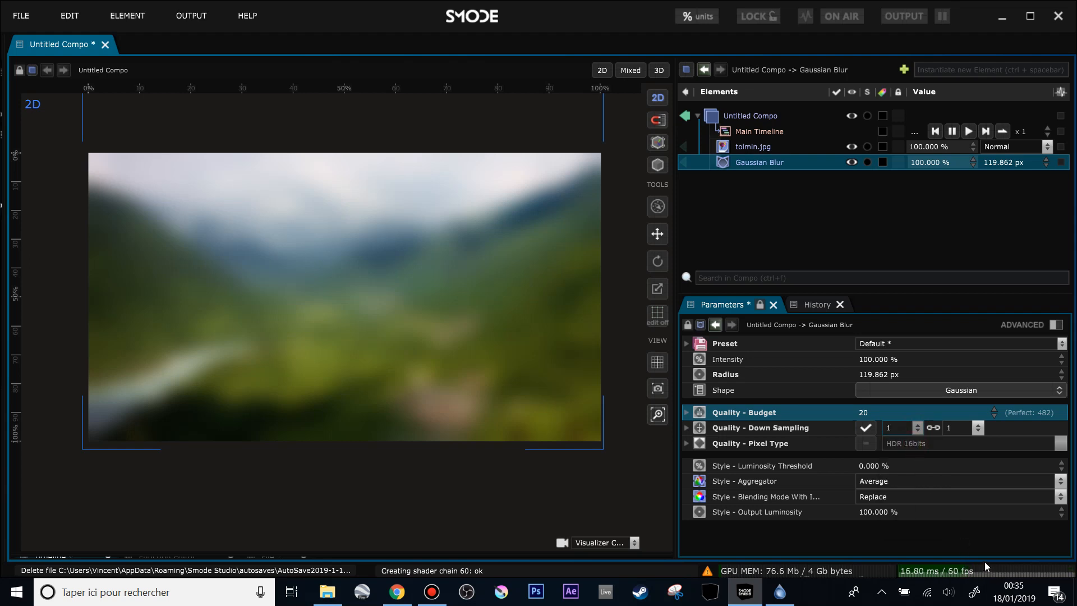
- Enable the blur's pixel type override, view its format options, and disable the override again
click(686, 443)
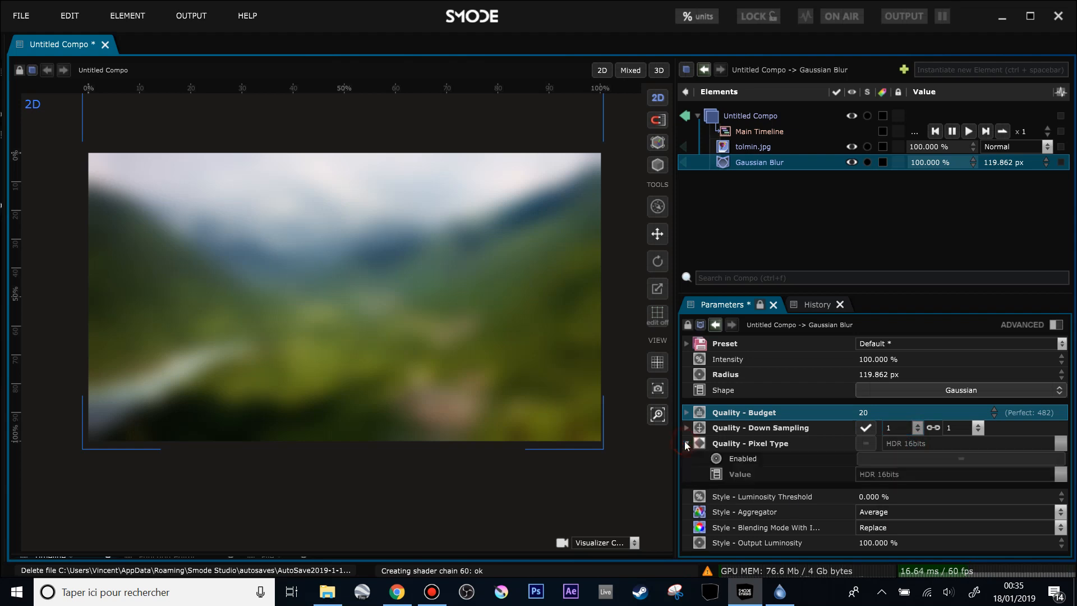
click(686, 443)
click(866, 443)
click(924, 443)
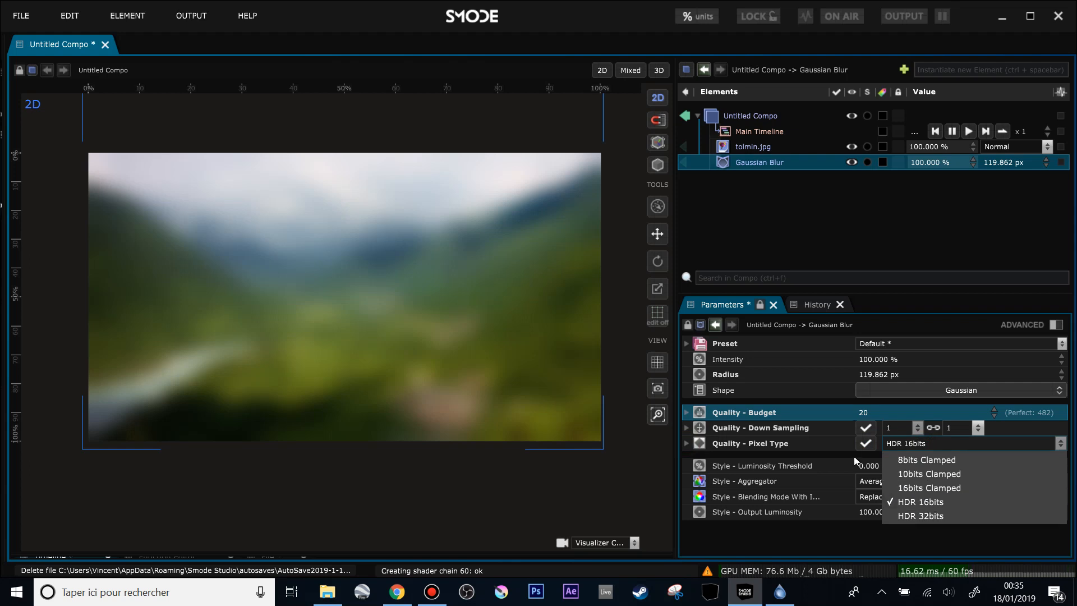
click(867, 443)
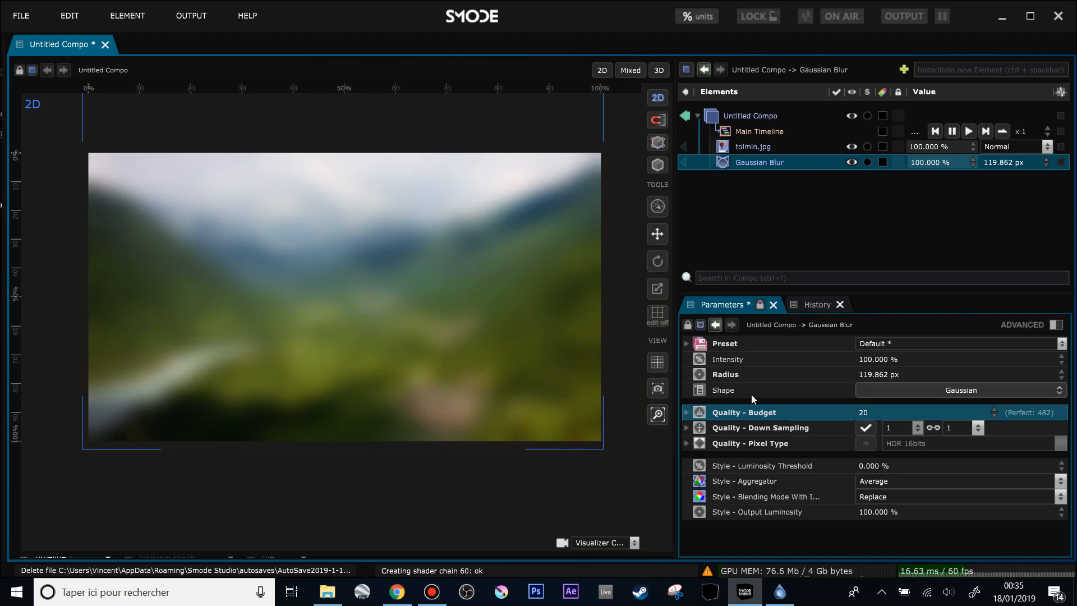
- Set the blur's style aggregator to Alpha Choker and test the luminosity threshold, leaving it at 0%
mouse_move(885, 467)
mouse_down()
mouse_move(885, 375)
mouse_move(885, 451)
mouse_up()
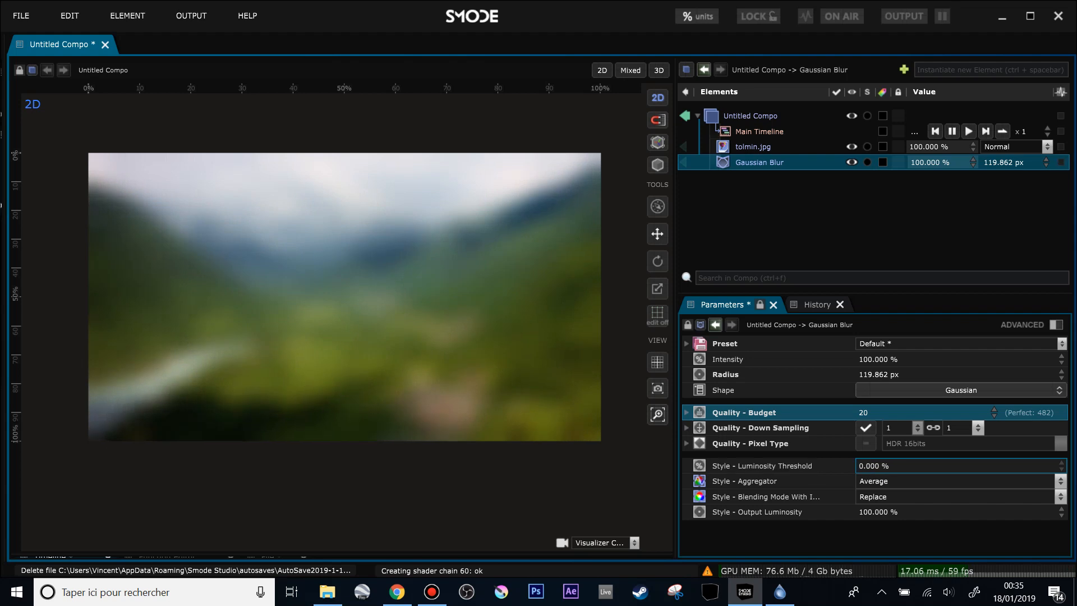
click(894, 483)
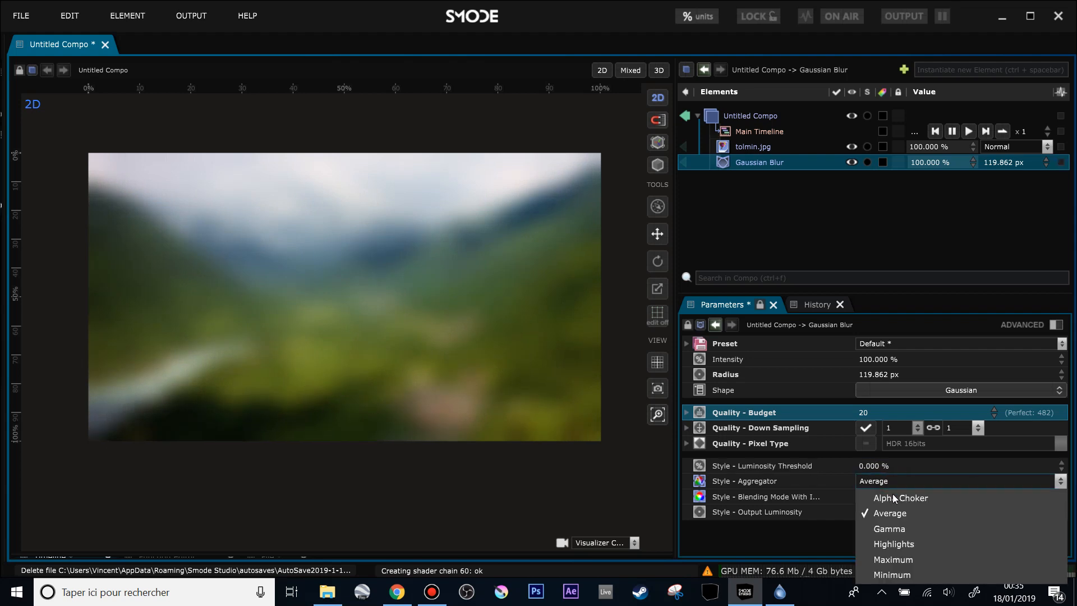
click(895, 498)
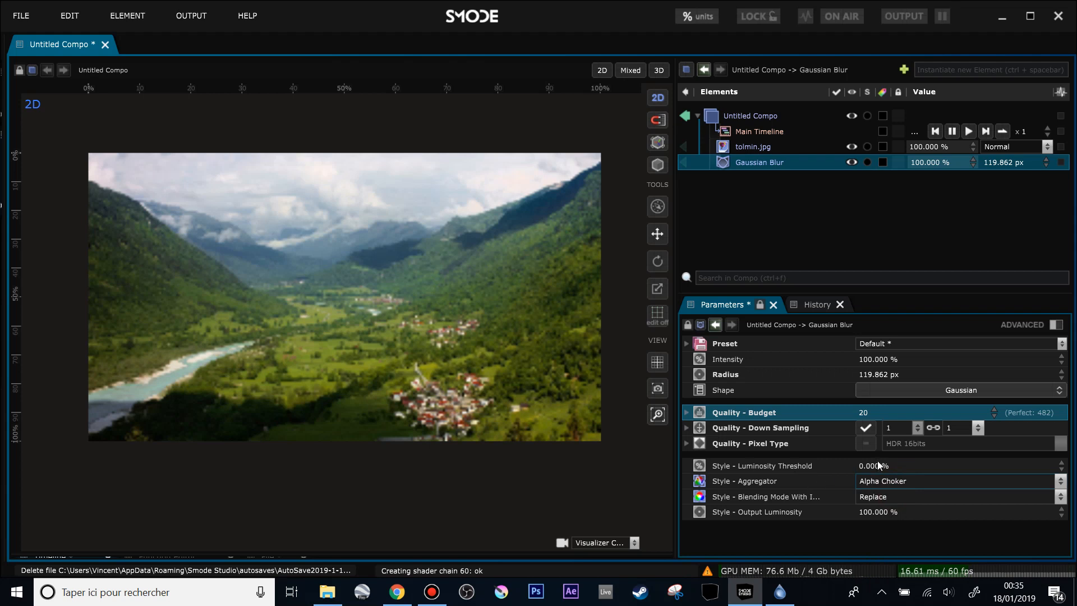
mouse_move(879, 465)
mouse_down()
mouse_move(879, 417)
mouse_move(878, 467)
mouse_up()
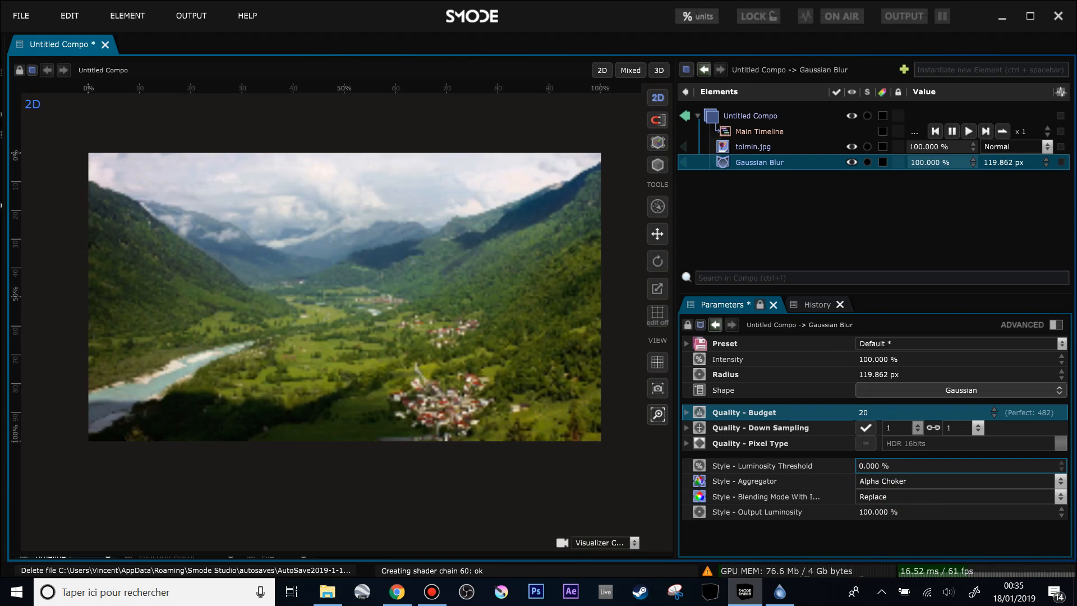
- Try the blur's Average, Gamma, Highlights, Maximum and Minimum aggregators in turn, leaving the style aggregator on Minimum
click(893, 480)
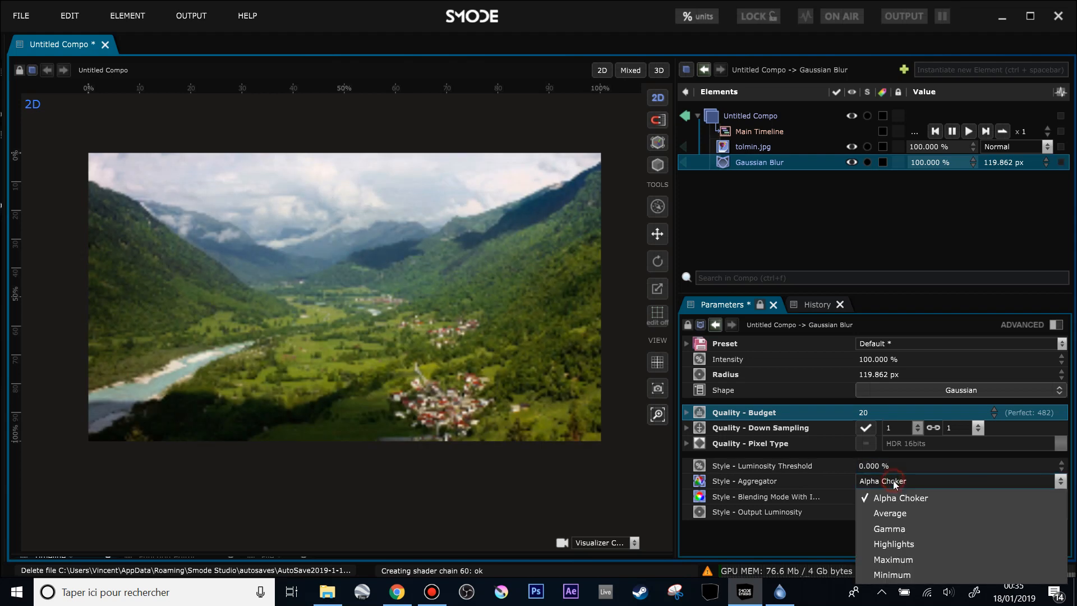
click(904, 519)
key(Down)
key(Down)
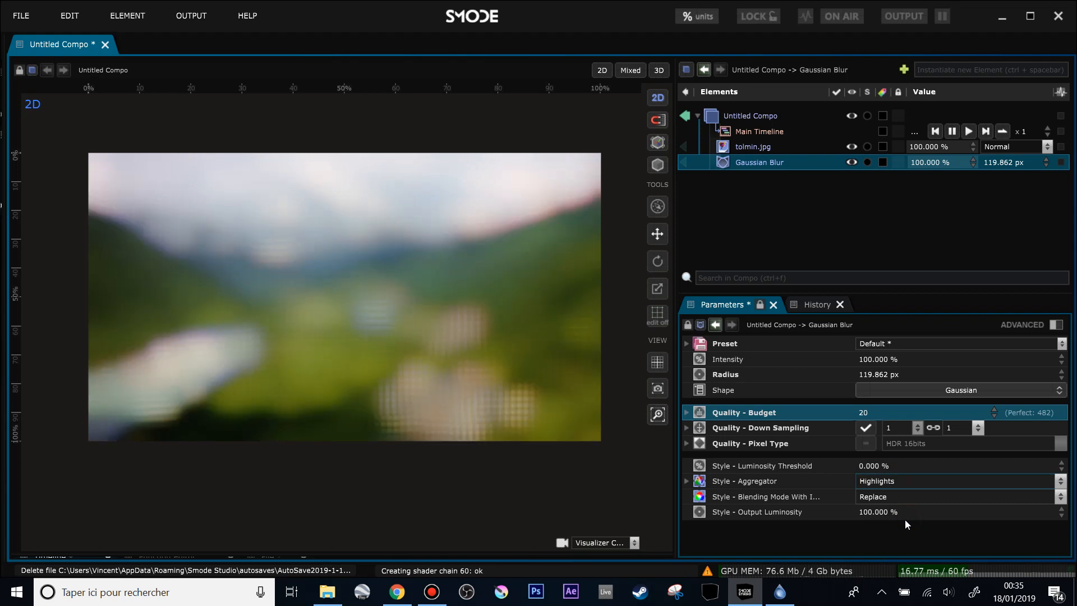
key(Down)
key(Down)
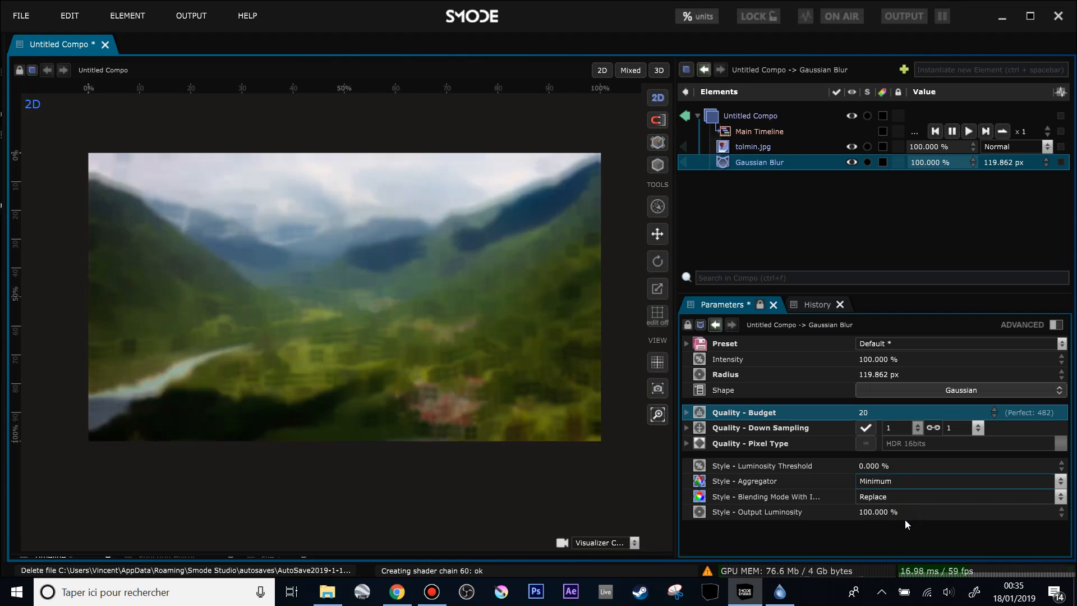
click(883, 481)
click(889, 544)
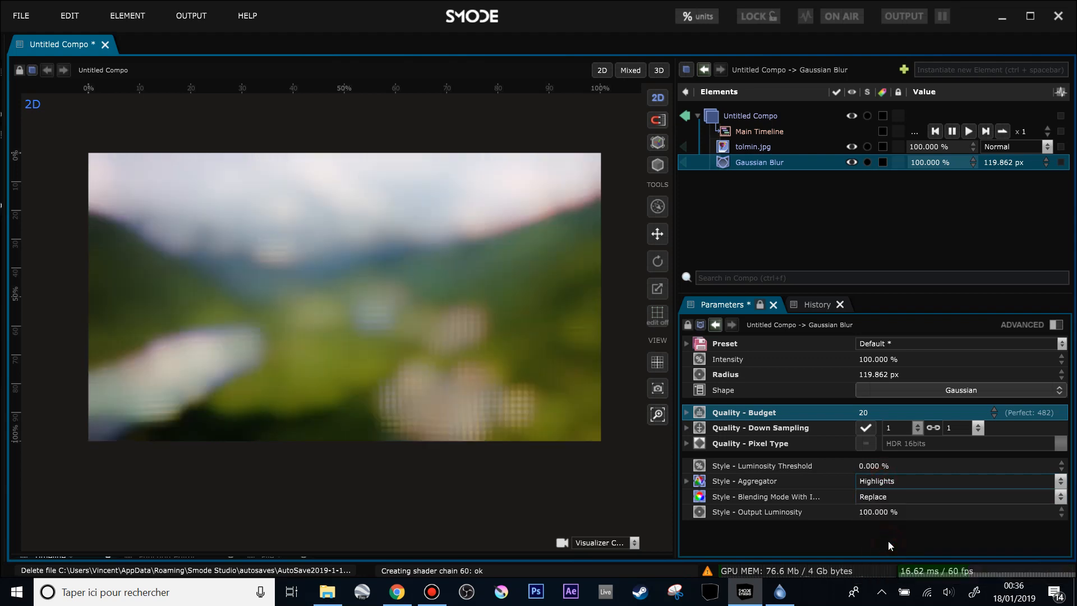
key(Down)
key(Down)
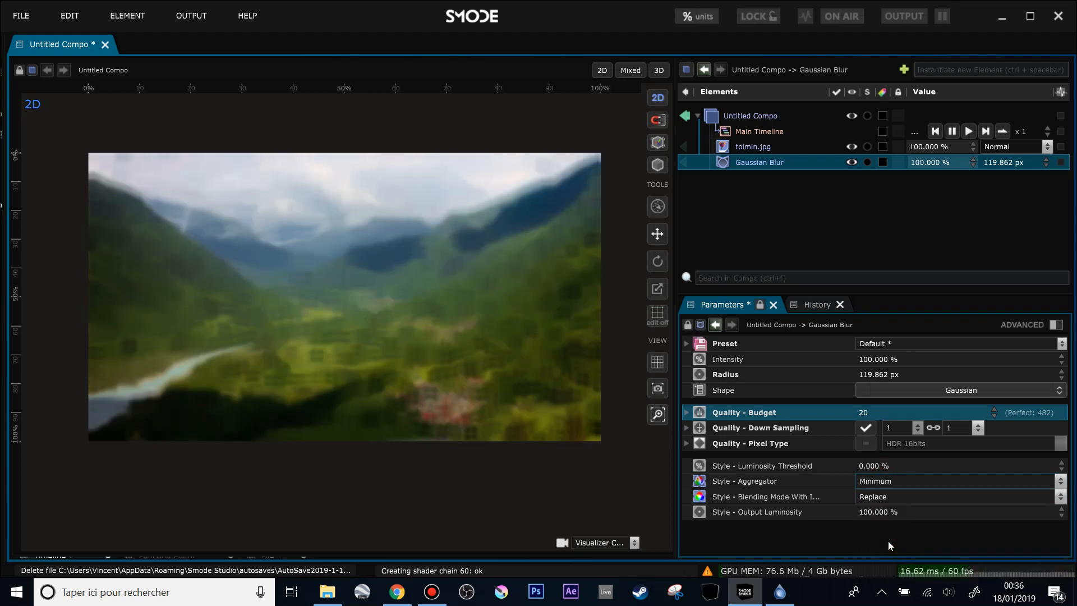
- Raise the blur's quality budget to 135 while checking the image detail up close
scroll(336, 308, up, 5)
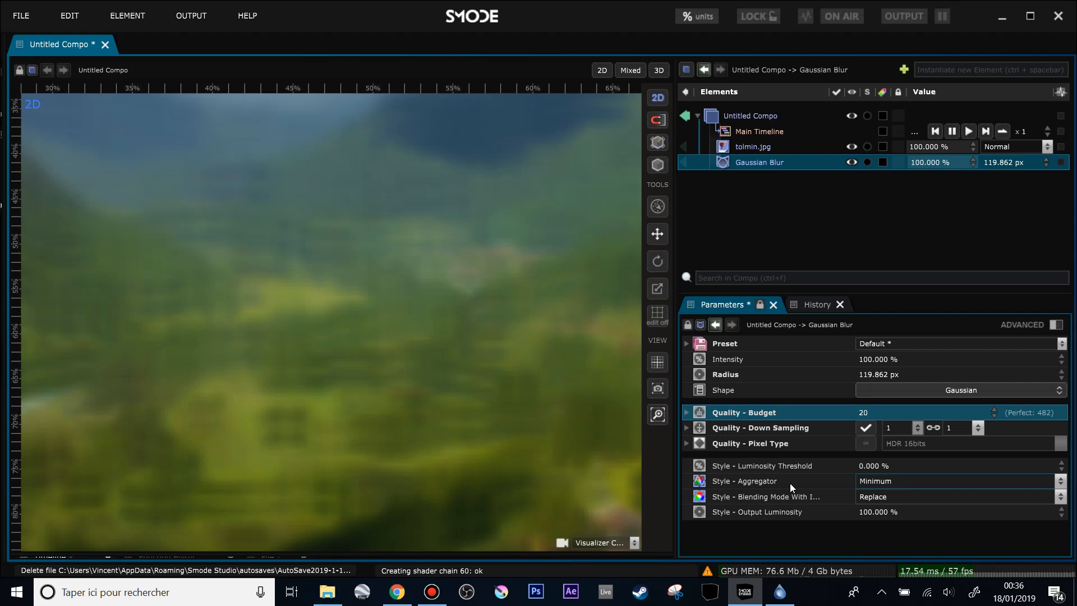
drag(862, 414, 862, 338)
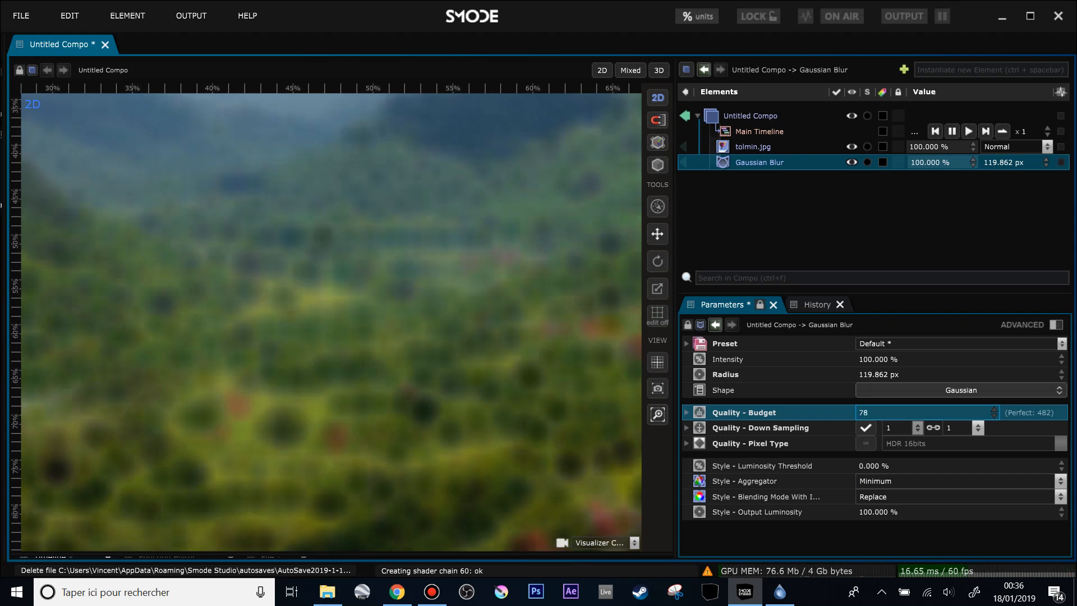
drag(897, 412, 897, 380)
scroll(490, 303, down, 4)
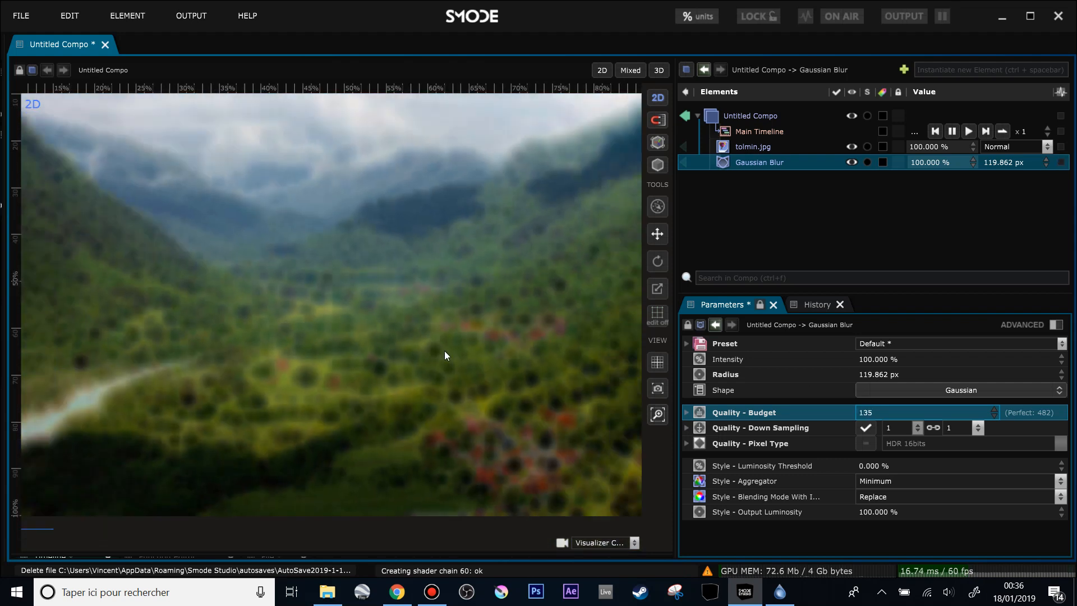
- Set the blur's style aggregator to Maximum and compare the image with the blur hidden and shown
click(901, 481)
click(895, 559)
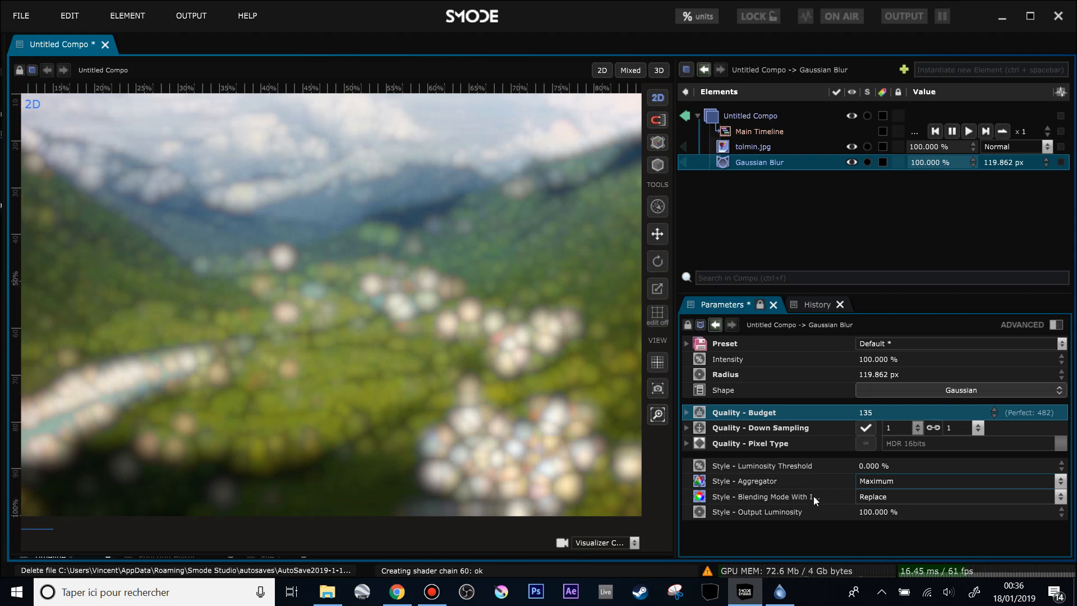
mouse_move(676, 490)
mouse_down()
mouse_move(567, 471)
mouse_move(664, 483)
mouse_up()
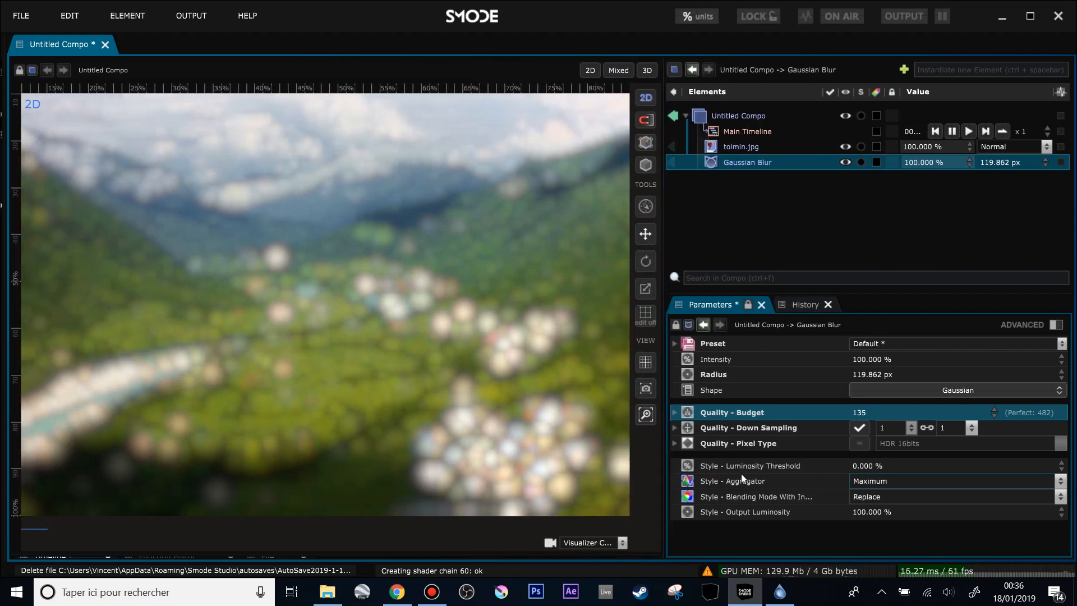
scroll(388, 351, down, 1)
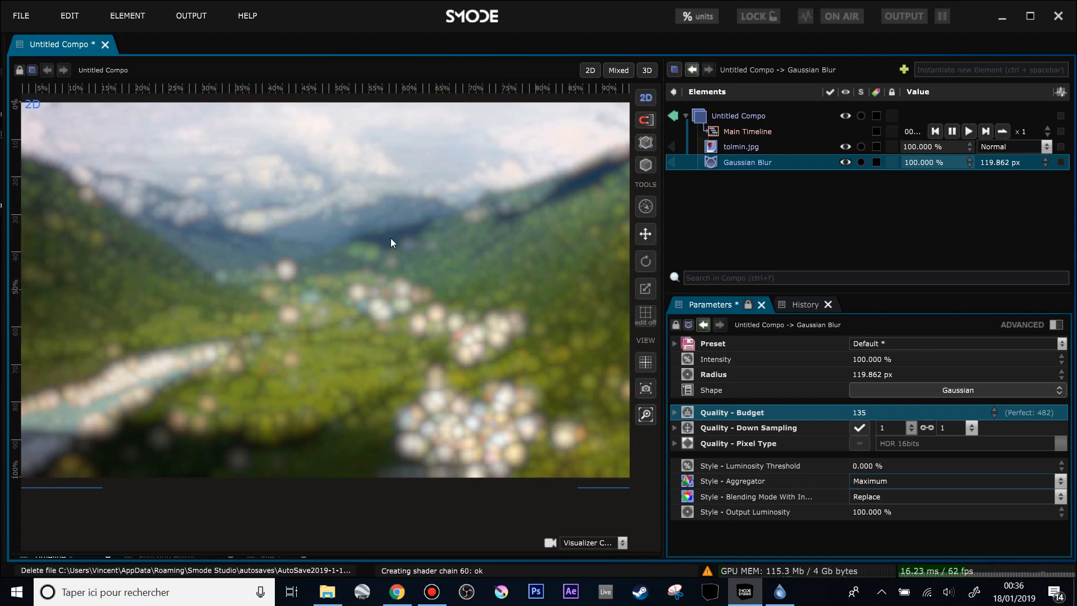
click(845, 162)
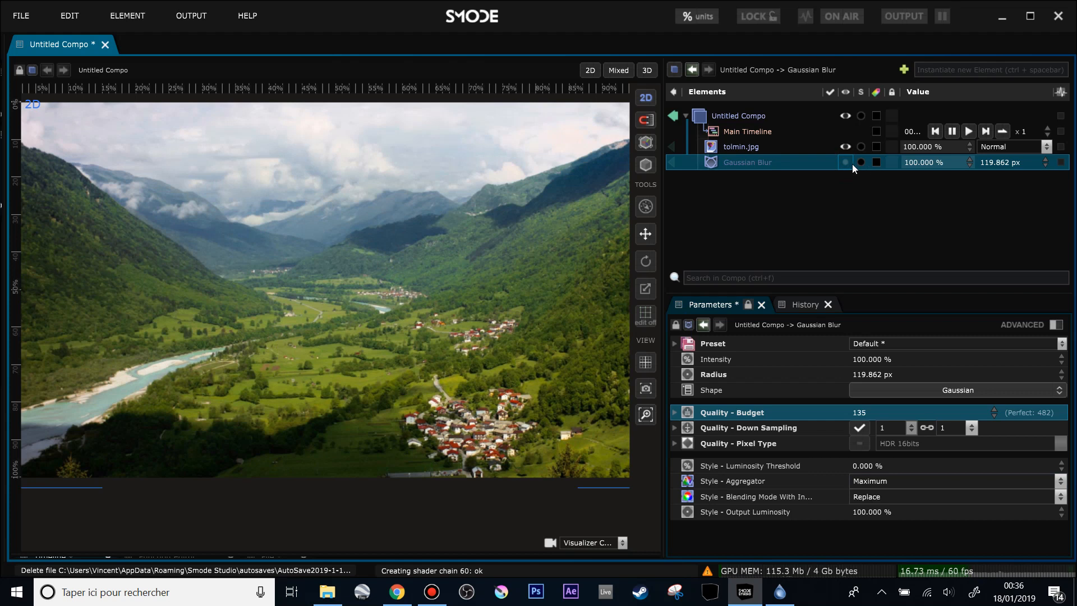
click(845, 162)
- Set the blur's blending mode to Normal and test a 57.1% luminosity threshold before returning it to 0%
click(866, 496)
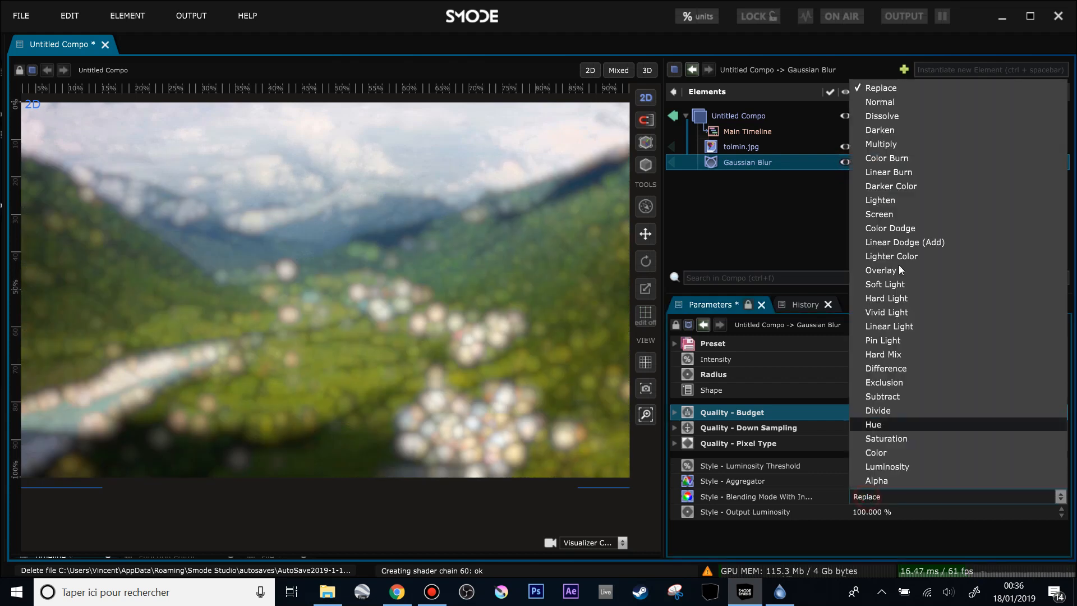
click(898, 101)
drag(874, 470, 947, 470)
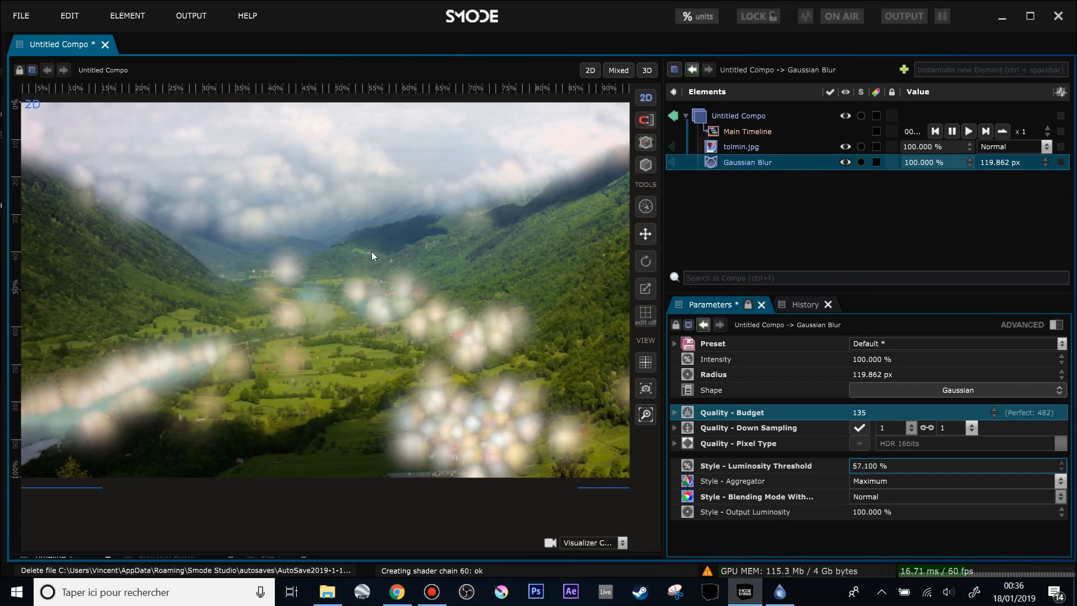
drag(862, 473, 790, 473)
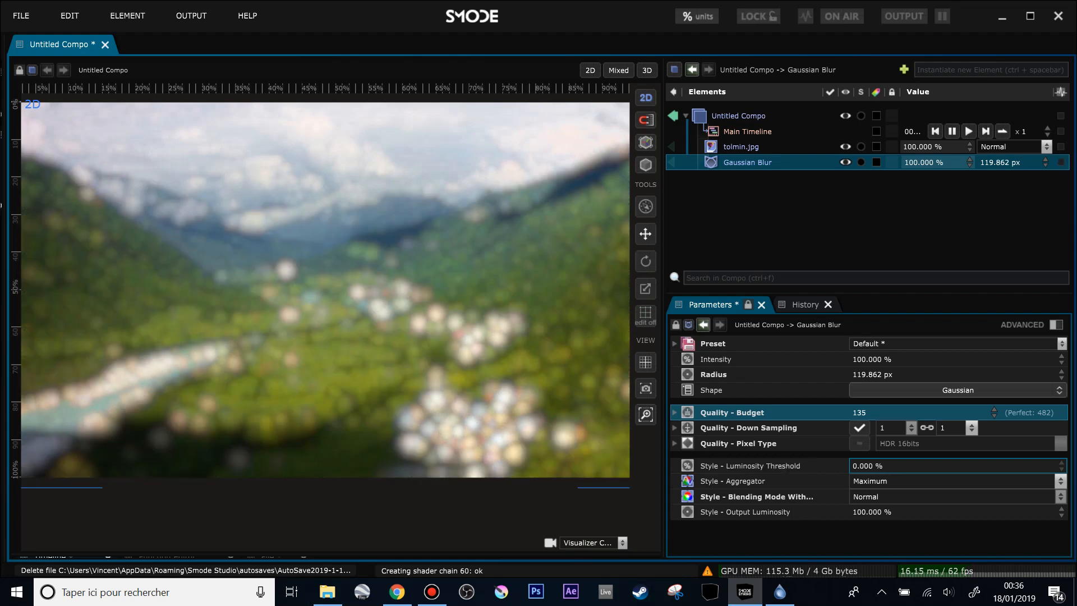
- Try other blending modes for the blur, including Multiply and Color Burn, and settle on Screen
click(869, 498)
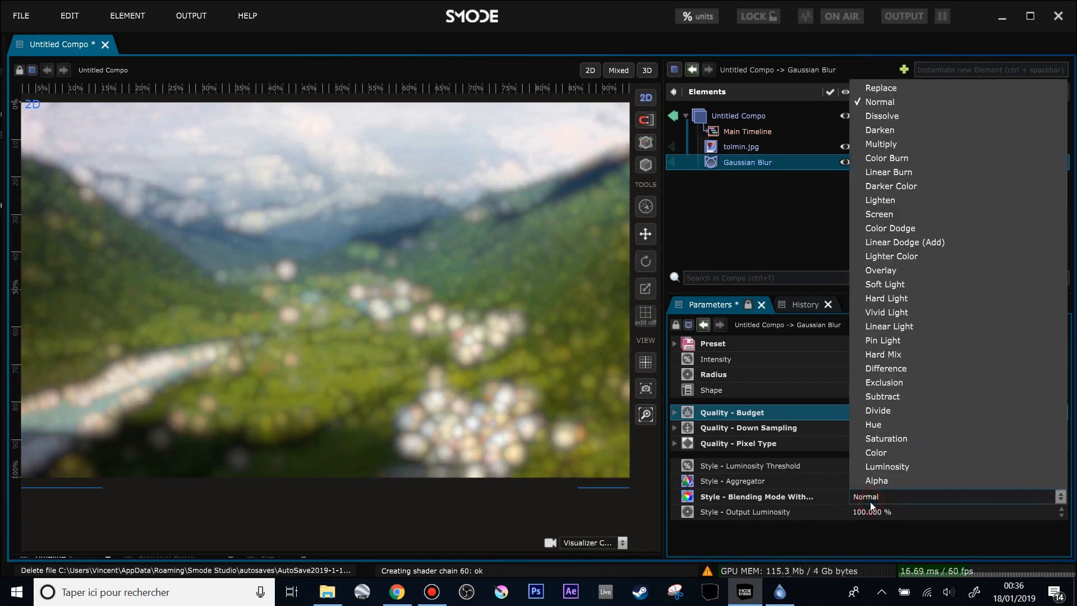
click(891, 144)
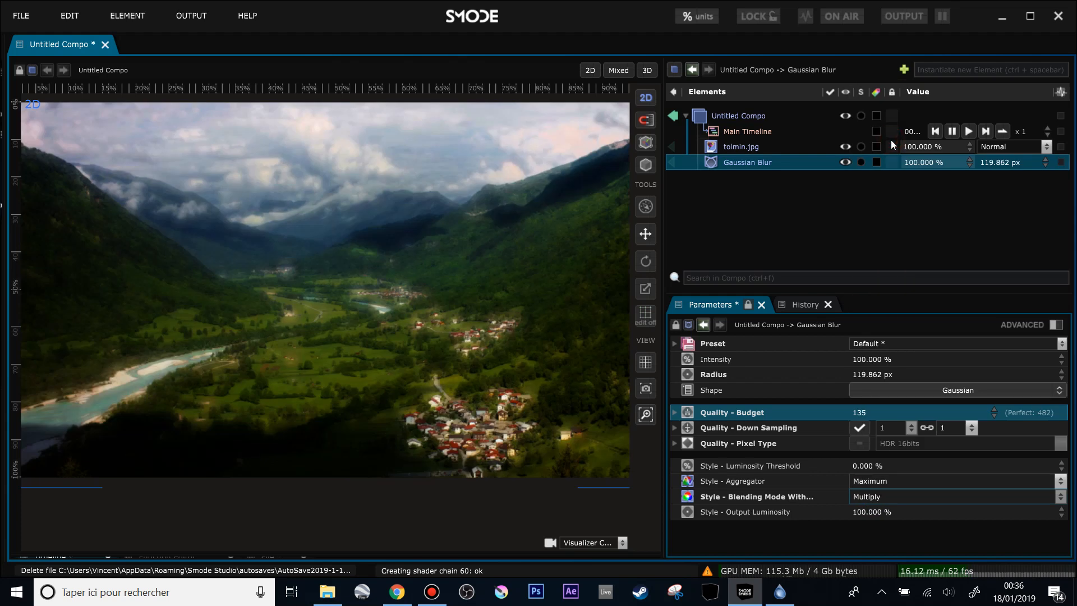
key(Down)
key(Down)
key(Down)
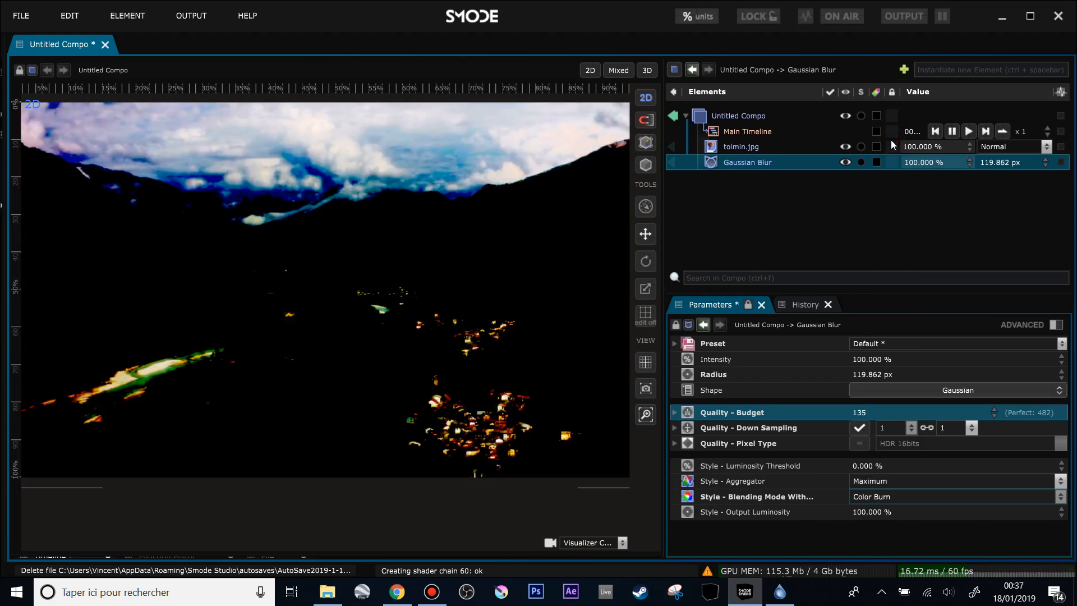
key(Down)
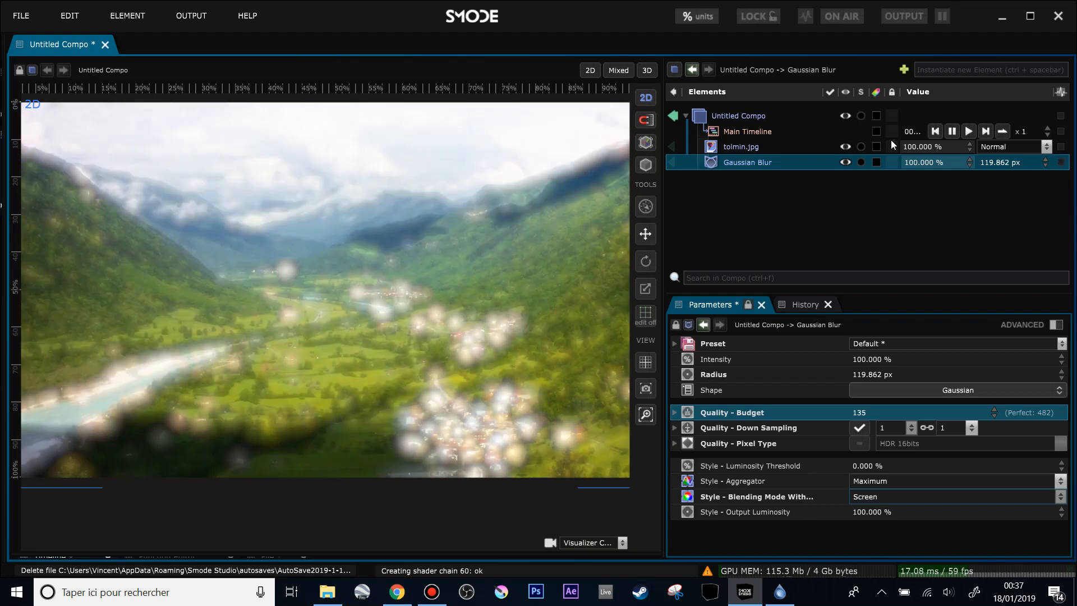
key(Down)
key(Down)
key(Up)
- Set the blur's luminosity threshold to 39.3% and its style aggregator to Average
drag(867, 466, 867, 416)
click(867, 481)
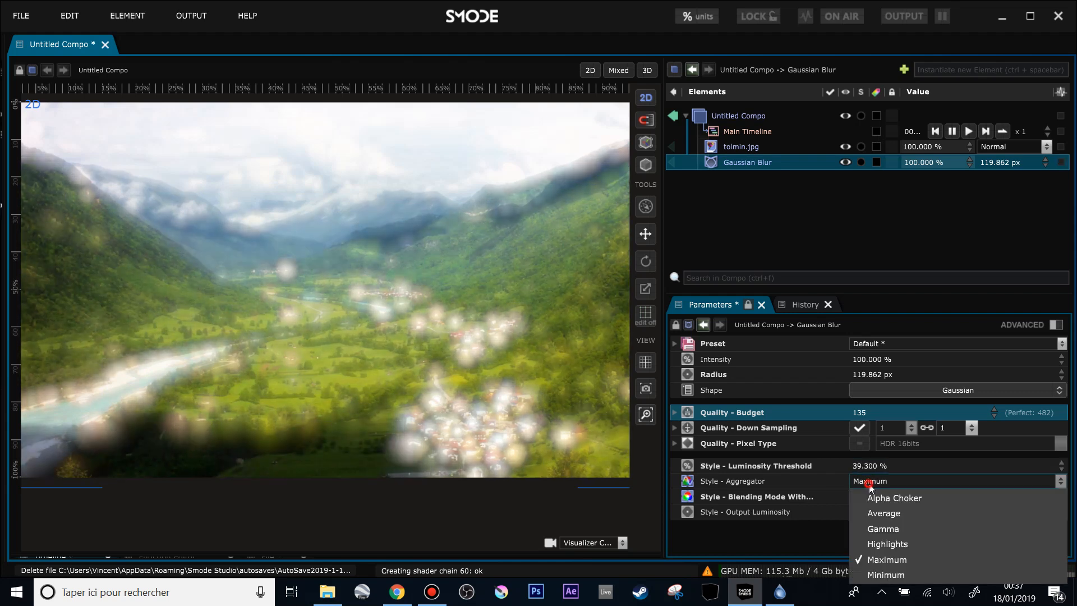
click(893, 513)
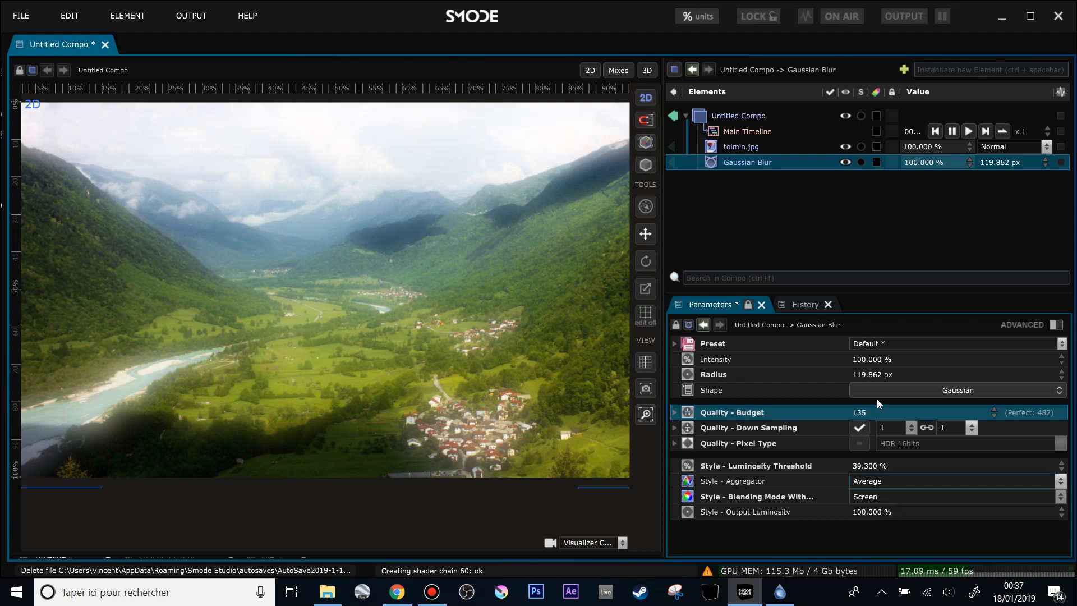
- Lower the blur radius to about 73.1 px and raise the quality budget to 165
mouse_move(868, 375)
mouse_down()
mouse_move(869, 433)
mouse_move(869, 391)
mouse_up()
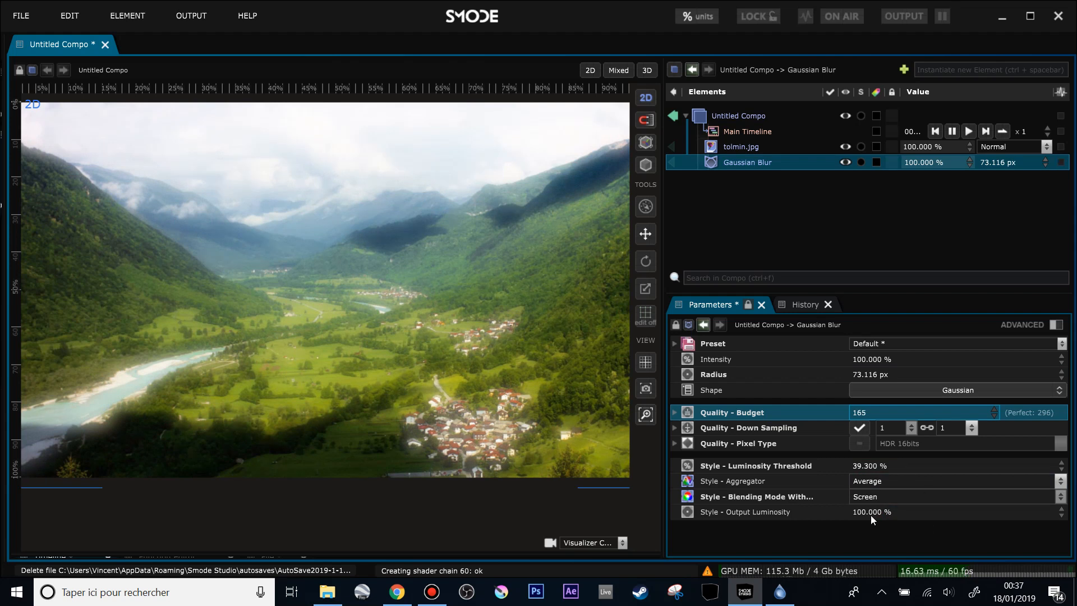
click(808, 496)
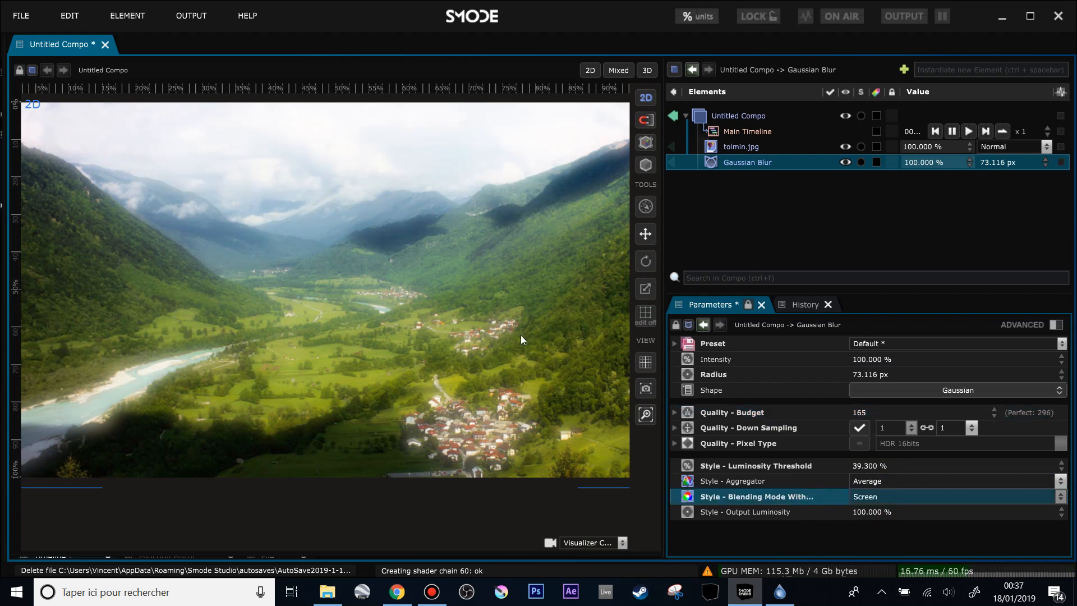
- Raise the blur's luminosity threshold to 63.4% and its output luminosity to 706%
drag(867, 470, 867, 457)
mouse_move(873, 513)
mouse_down()
mouse_move(873, 527)
mouse_move(873, 495)
mouse_move(873, 518)
mouse_move(874, 505)
mouse_up()
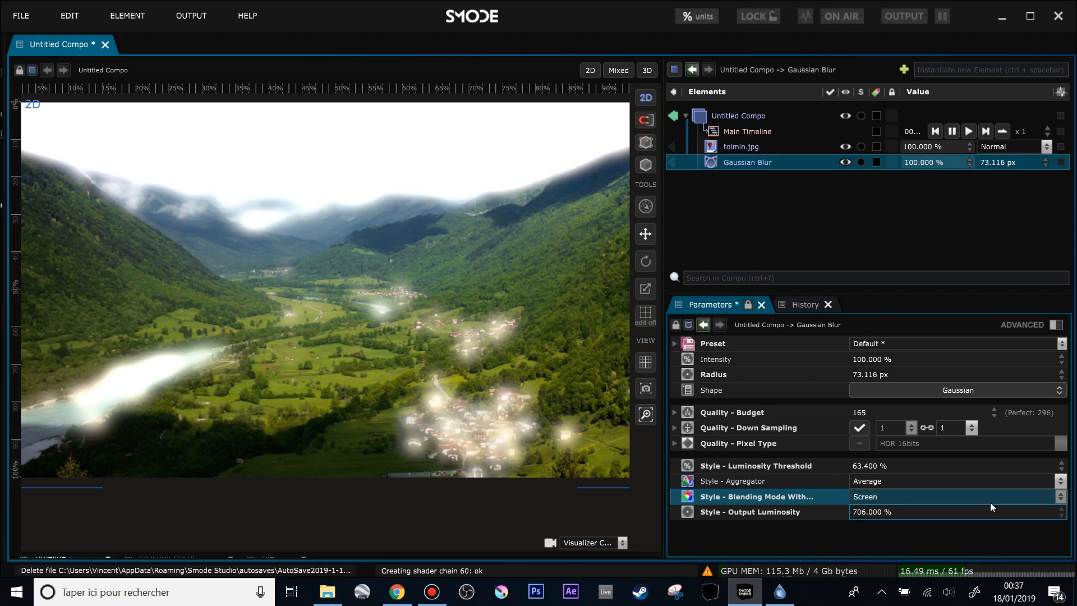
- Reset the Gaussian Blur to its default settings and override its down sampling with 1 on both axes
right_click(732, 165)
click(650, 265)
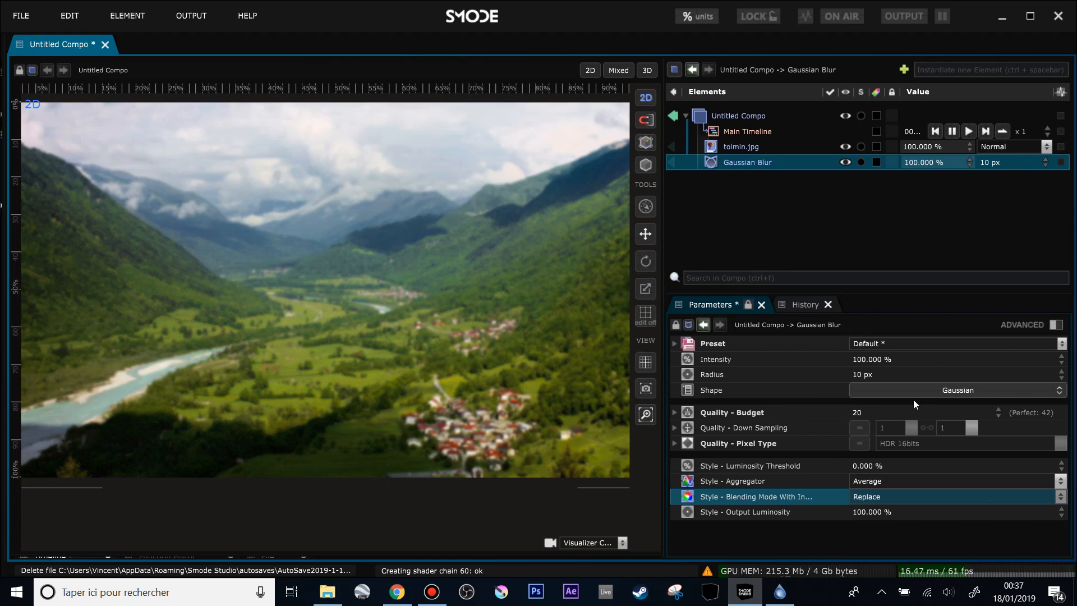
click(860, 429)
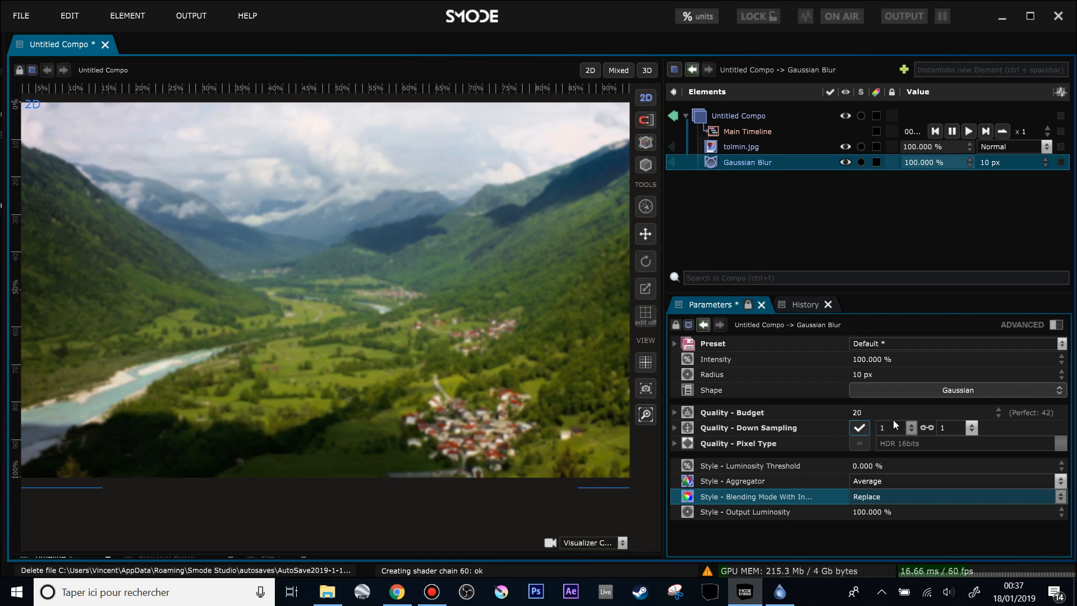
- Set the blur radius to 31.8 px and change the blur shape to Custom
drag(860, 375, 891, 374)
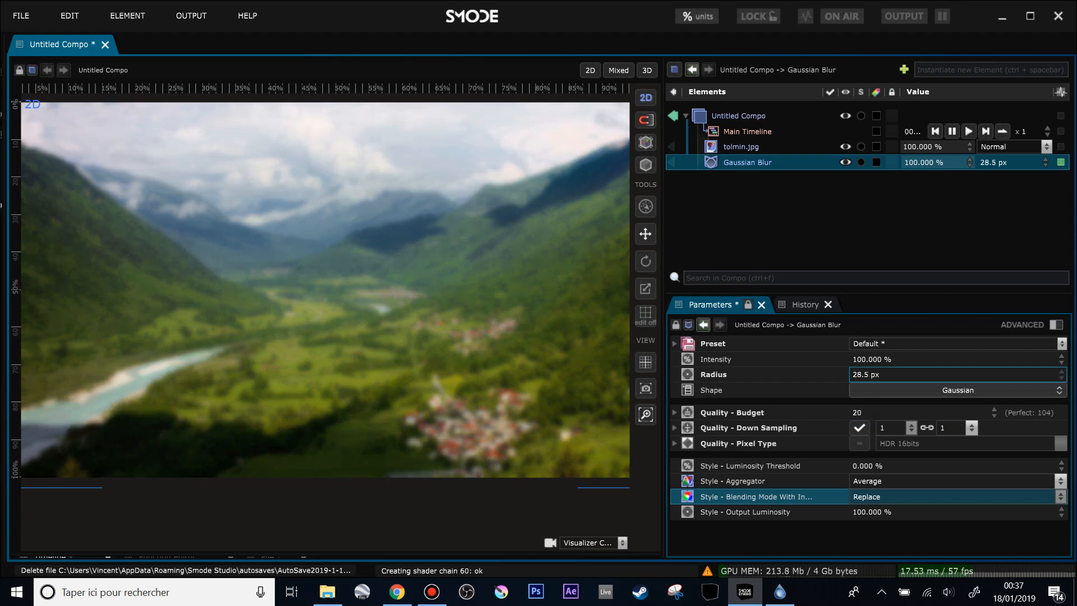
click(924, 391)
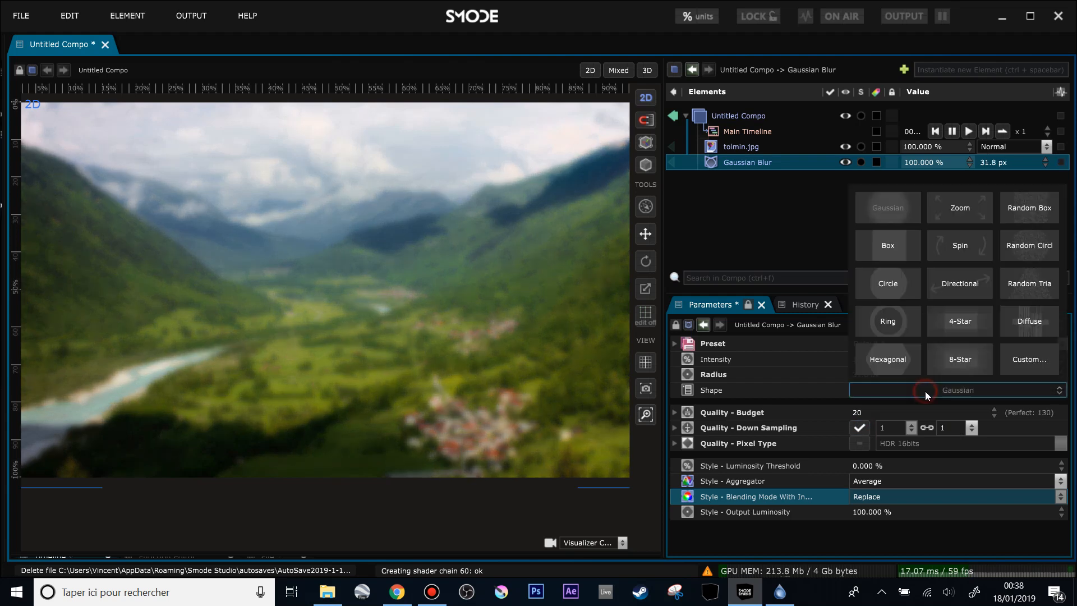
click(1034, 357)
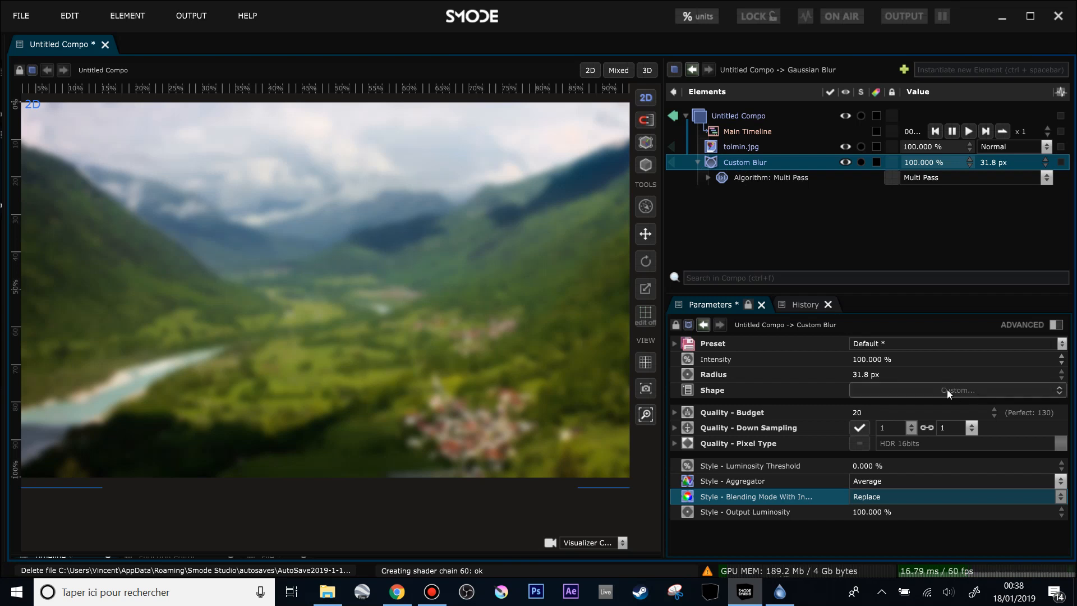
- Expand the custom blur's Multi Pass algorithm and examine the parameters of its two Directional passes
click(708, 177)
click(724, 179)
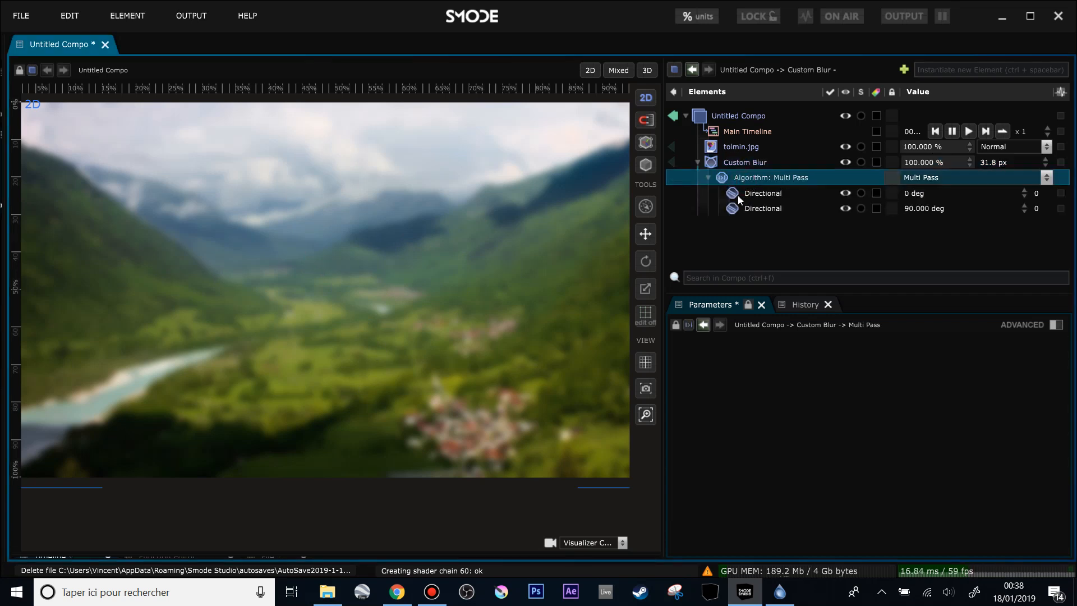
click(748, 191)
click(760, 211)
click(751, 177)
click(746, 163)
click(741, 176)
click(758, 194)
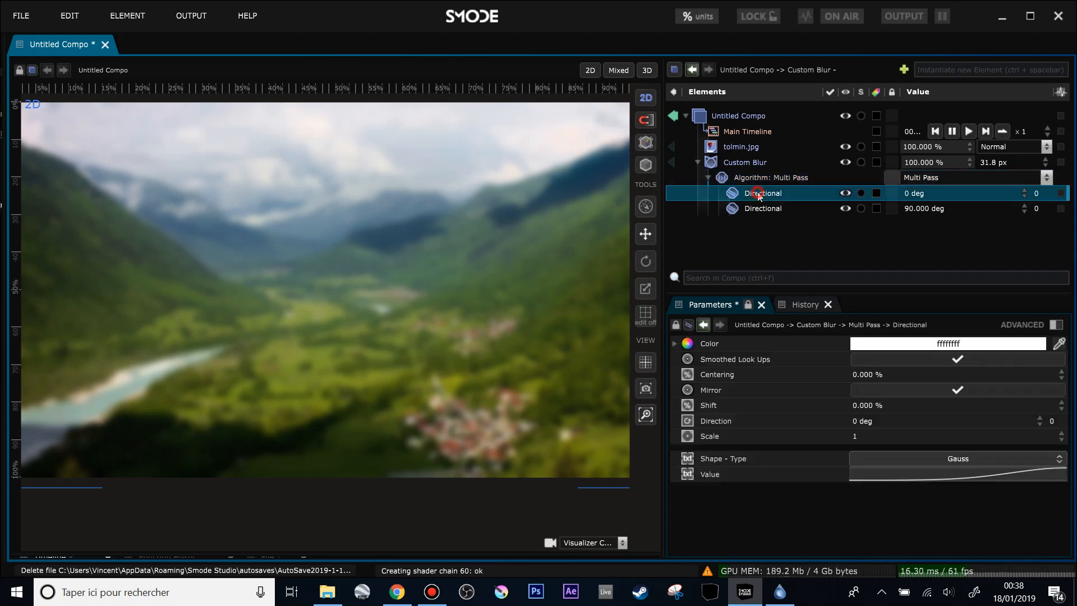
click(764, 208)
click(763, 194)
click(779, 210)
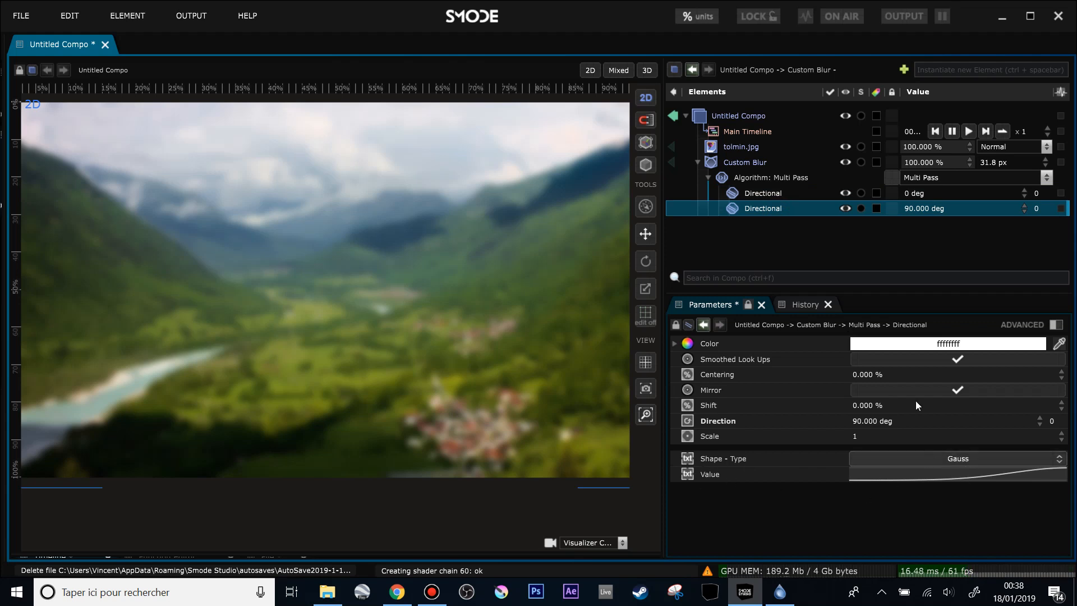
click(777, 178)
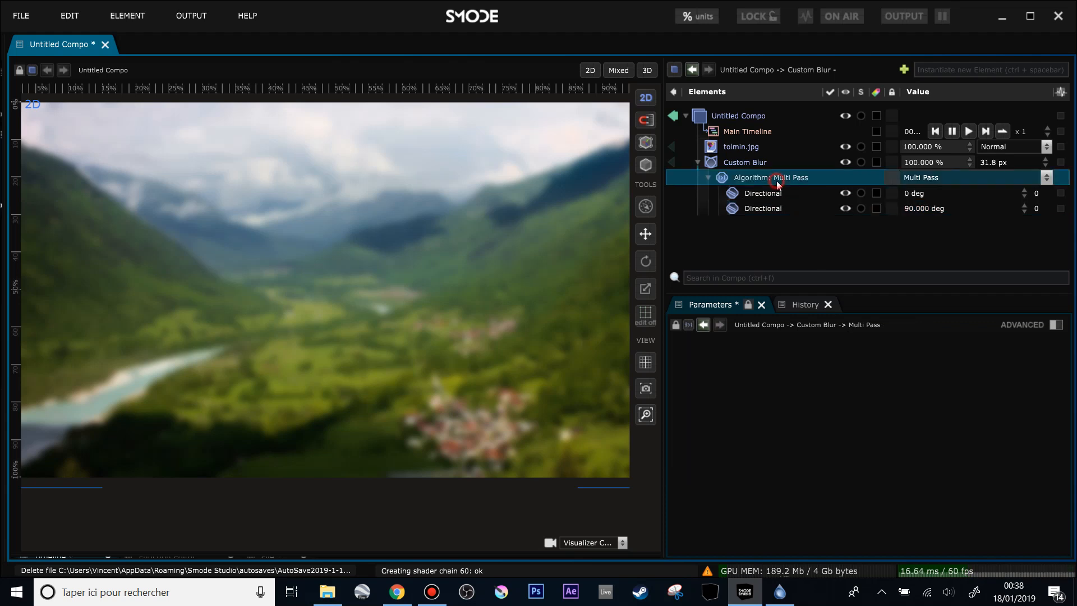
- Set the Custom Blur's style aggregator to Maximum
click(732, 163)
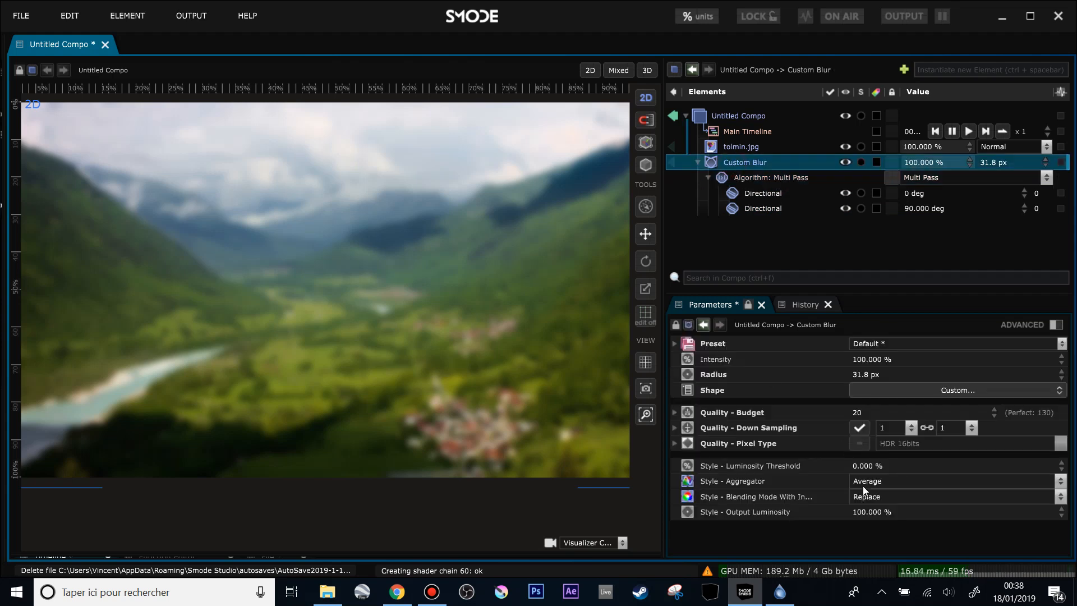
click(879, 483)
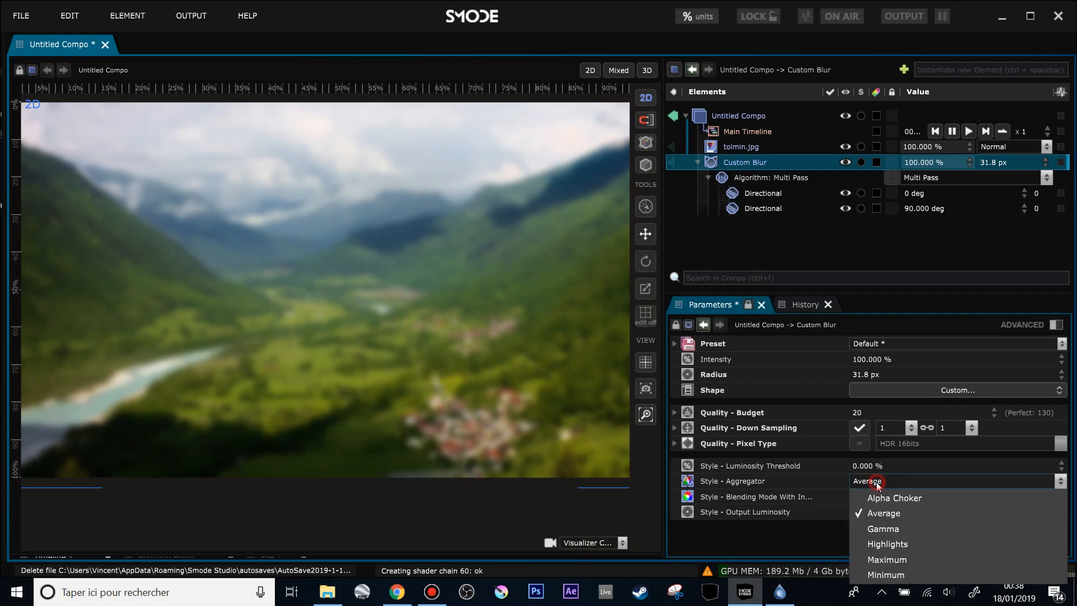
click(886, 559)
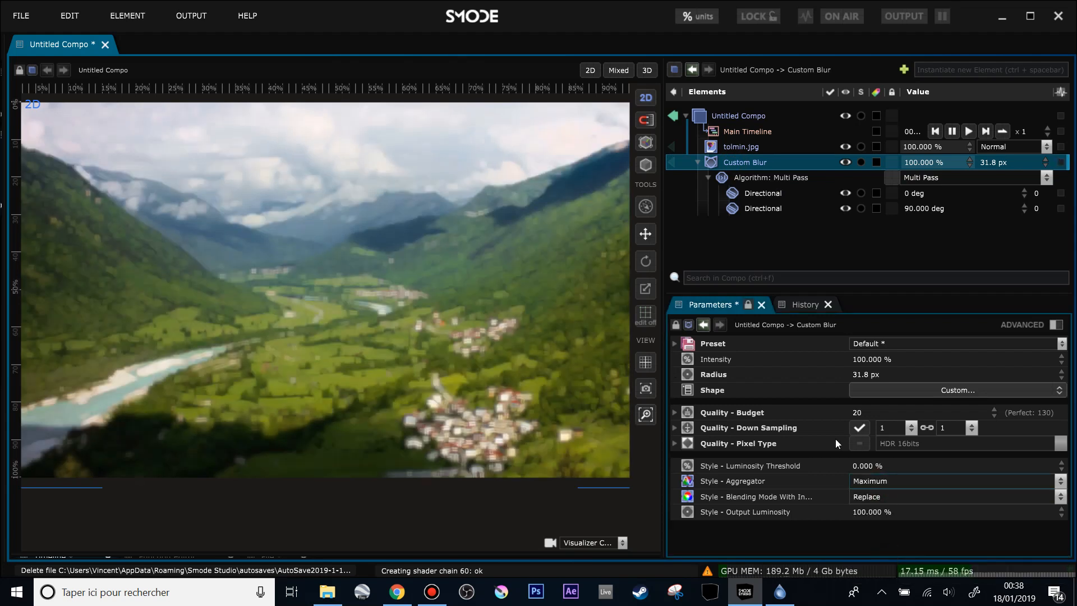
- Raise the Custom Blur's radius to 98.58 px and its quality budget to 94
drag(857, 370, 895, 370)
drag(856, 413, 898, 413)
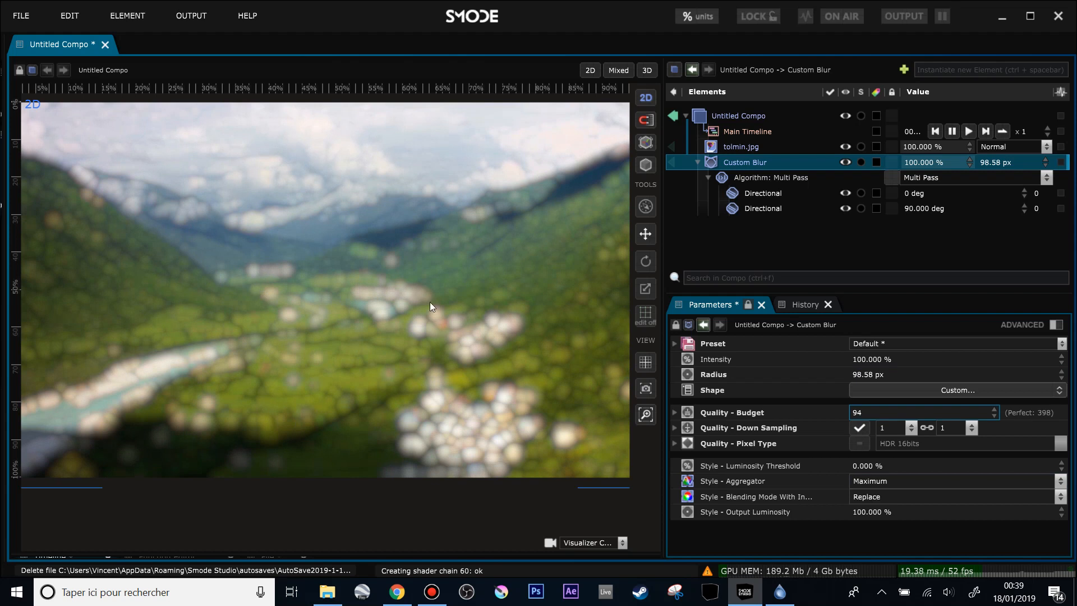
scroll(424, 354, up, 2)
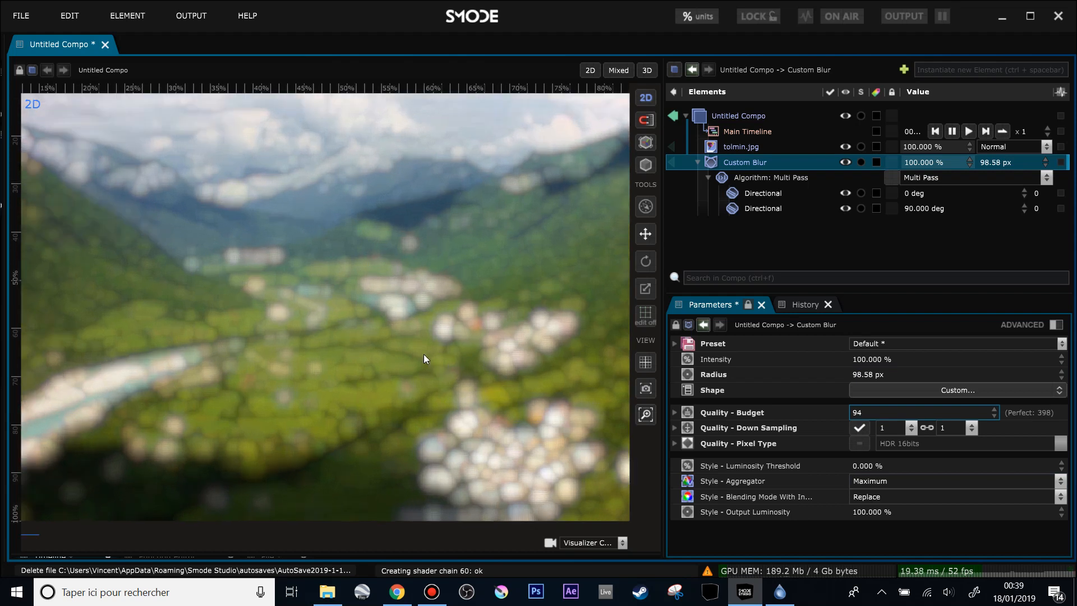
- Change the shape type of the 0° Directional pass to Linear Ramp
click(765, 196)
click(769, 211)
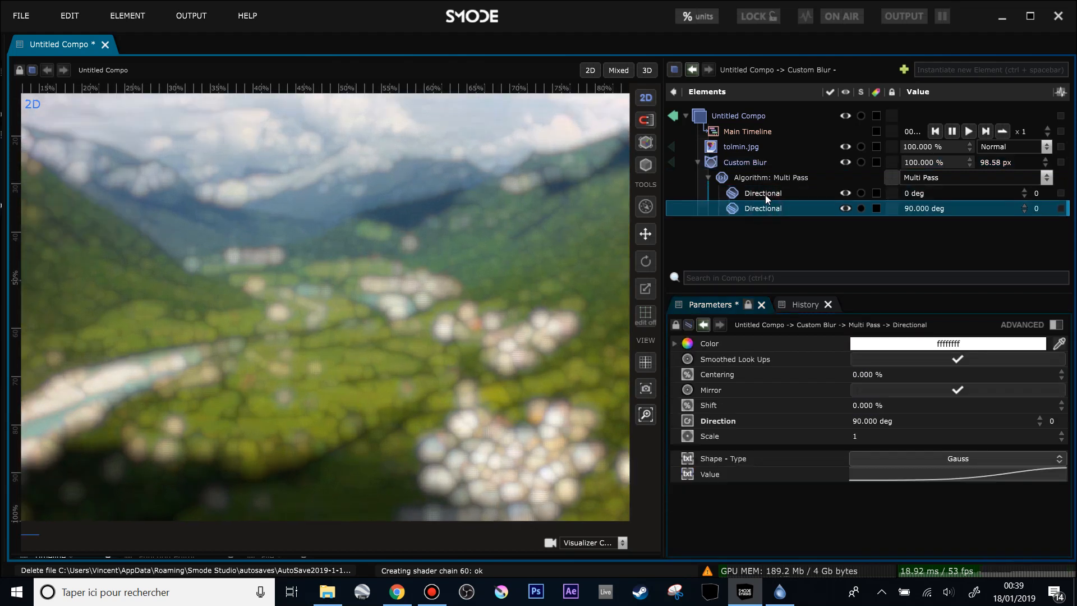
click(765, 194)
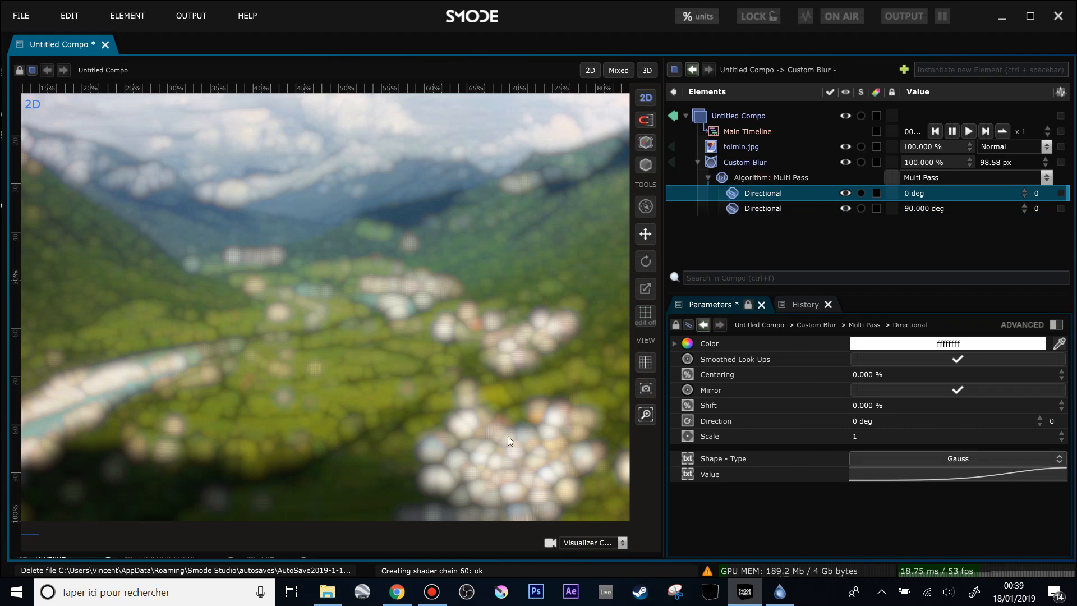
click(930, 457)
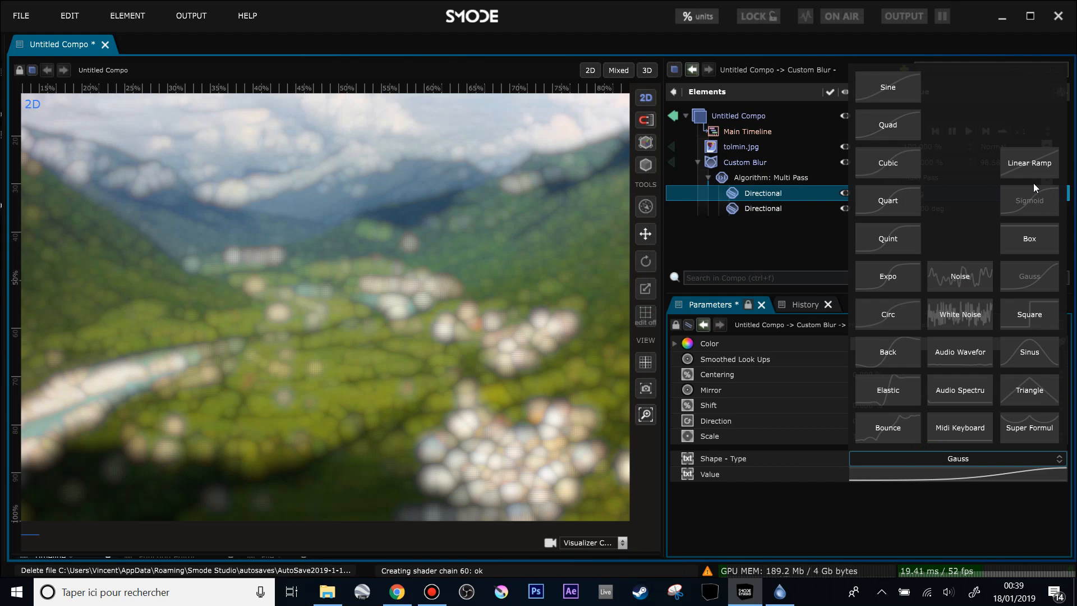
click(1029, 163)
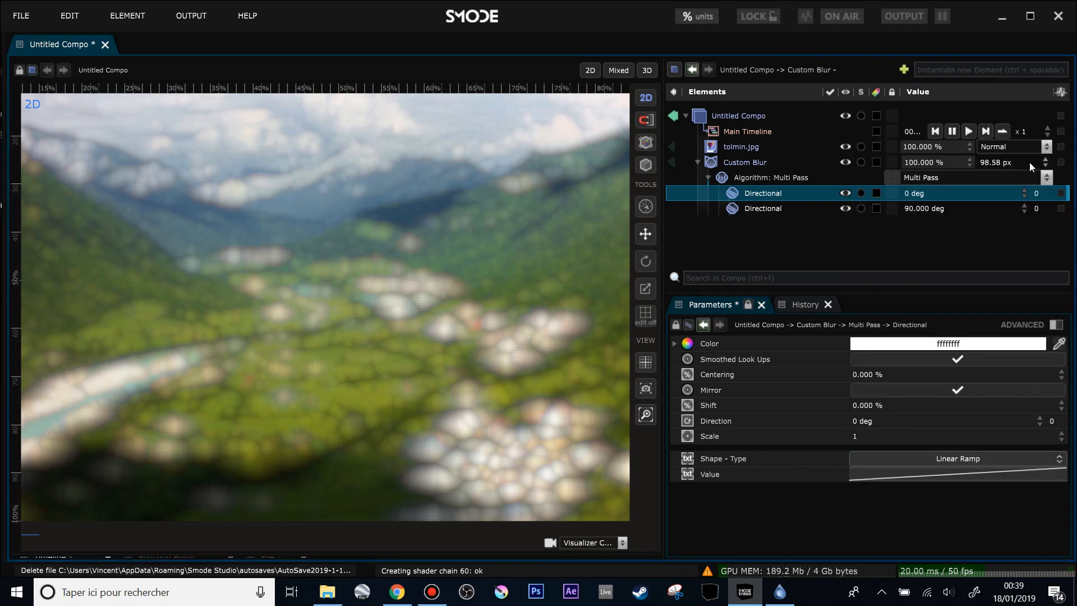
- Disable the 90° Directional pass to isolate the horizontal blur and inspect it up close
click(763, 209)
click(844, 209)
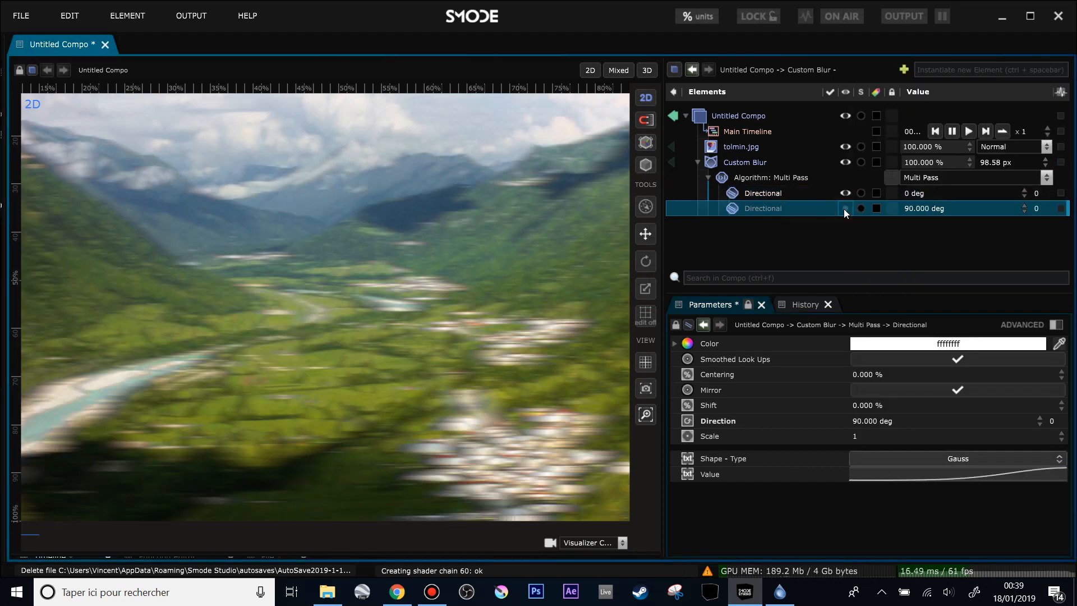
scroll(466, 398, up, 4)
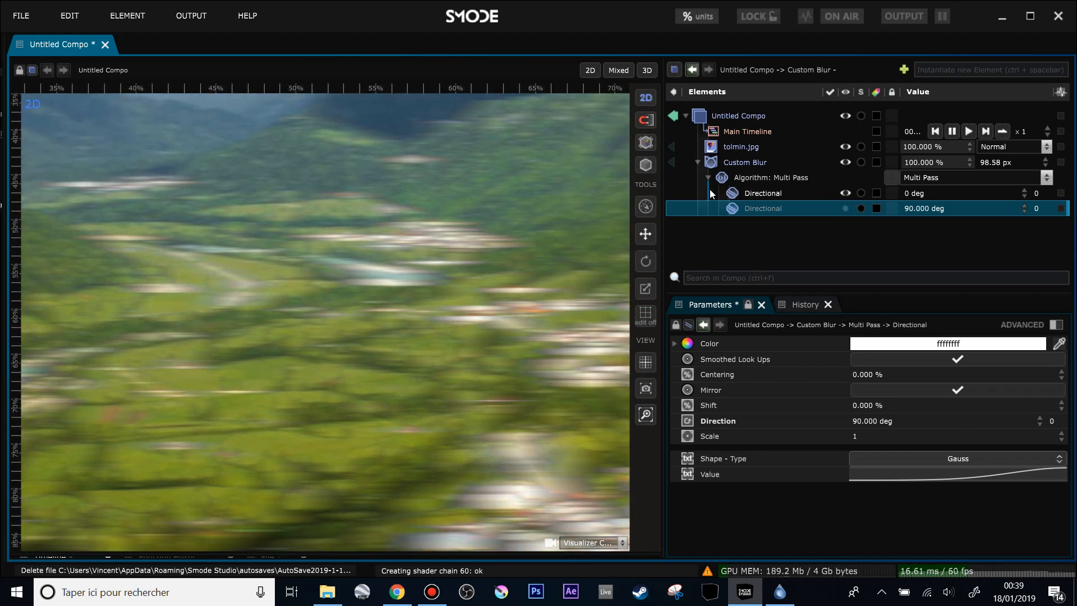
- Increase the Custom Blur's radius to 360.566 px and inspect the horizontal streaks across the image
click(737, 166)
mouse_move(867, 375)
mouse_down()
mouse_move(868, 297)
mouse_move(869, 382)
mouse_up()
scroll(385, 255, down, 3)
drag(223, 258, 428, 316)
drag(852, 371, 852, 322)
drag(515, 419, 369, 384)
scroll(470, 394, up, 1)
scroll(460, 295, up, 2)
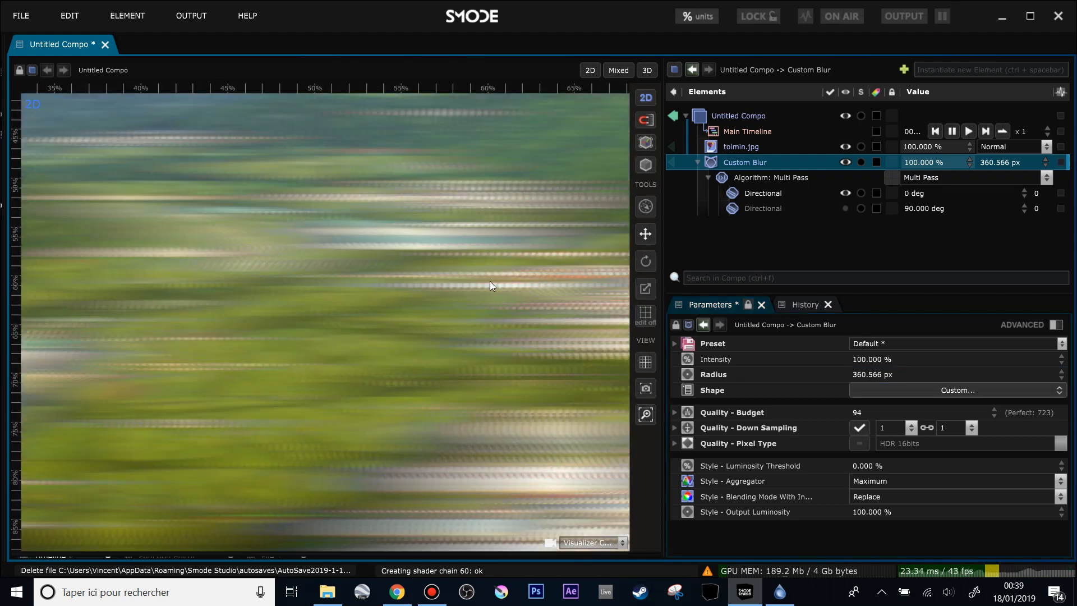
scroll(537, 325, down, 3)
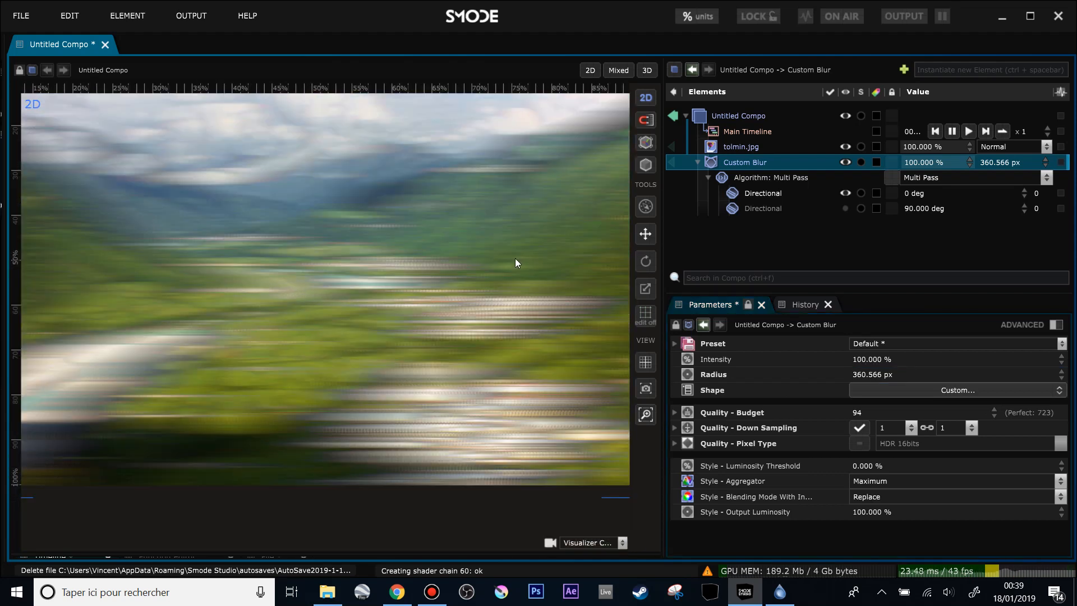
- Switch the 0° Directional pass back to the Gauss shape type
click(745, 195)
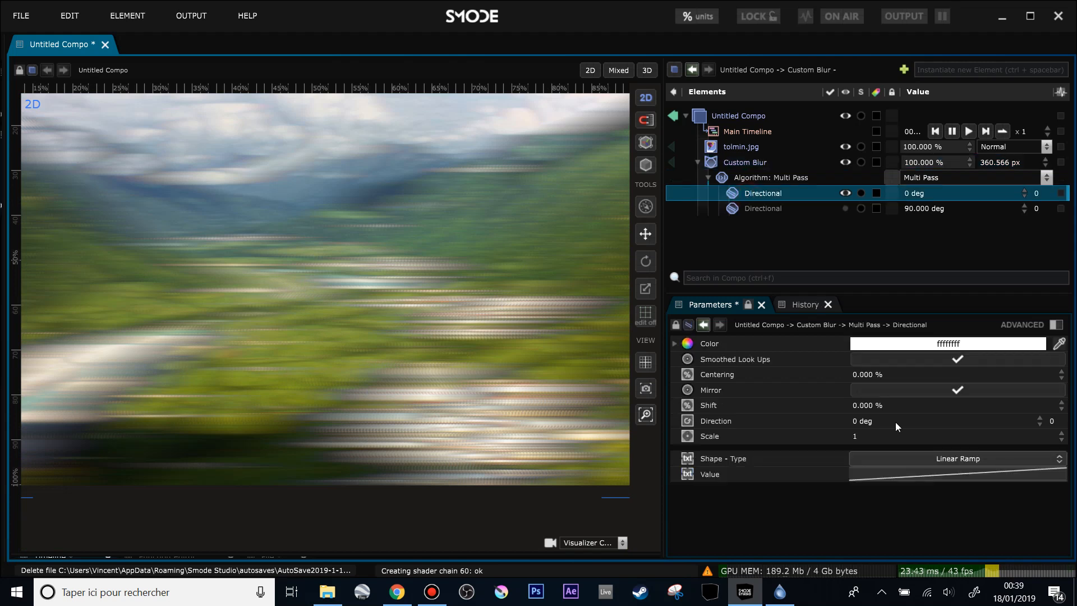
click(925, 457)
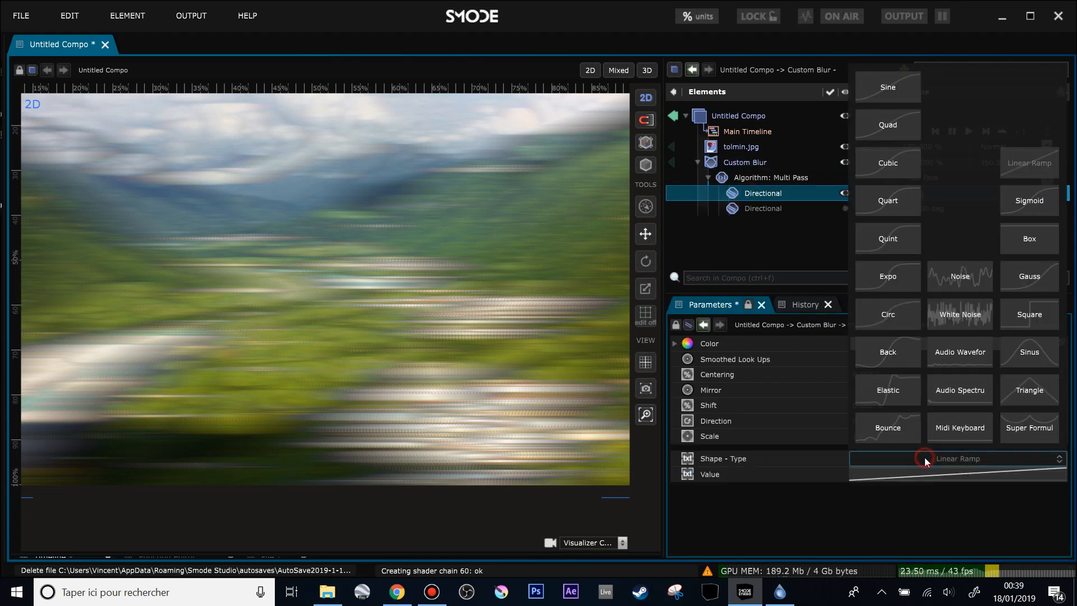
click(1028, 280)
scroll(417, 244, up, 1)
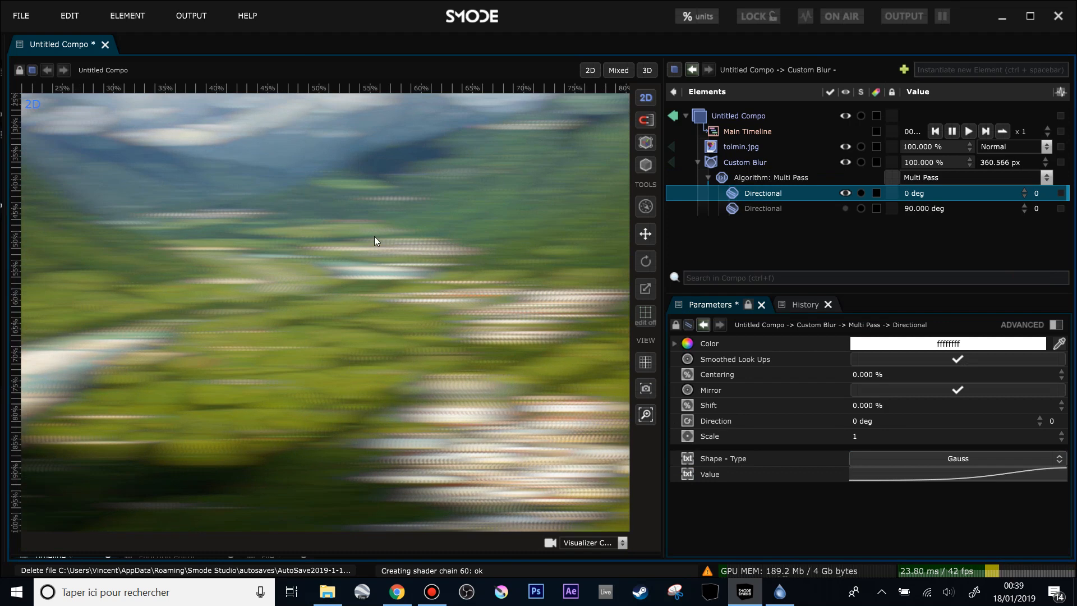
- Change the shape type of the 0° Directional pass to Box
click(913, 462)
click(1027, 247)
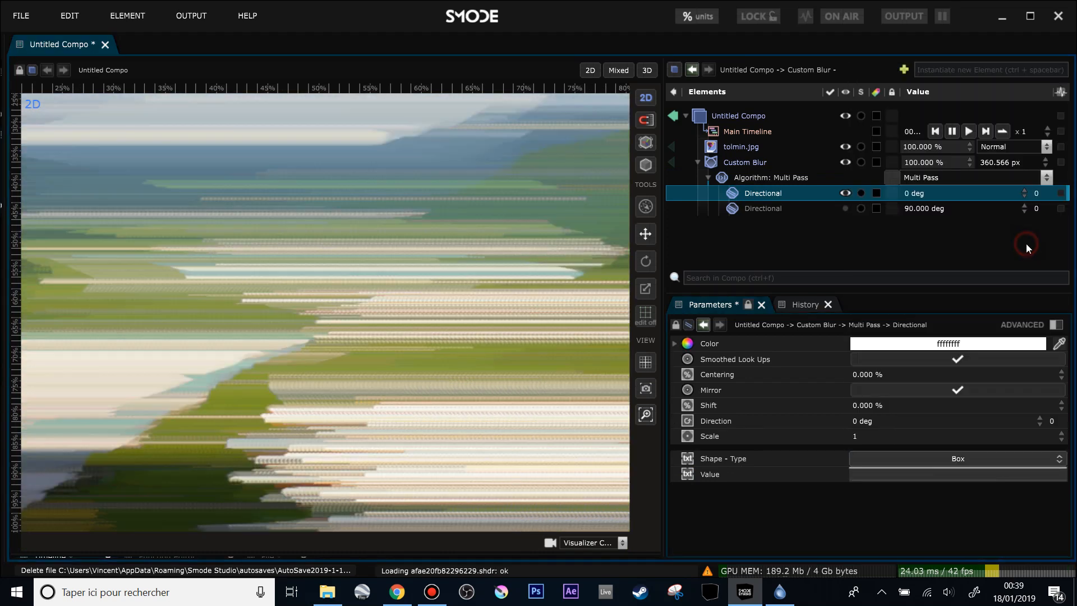
scroll(425, 316, down, 2)
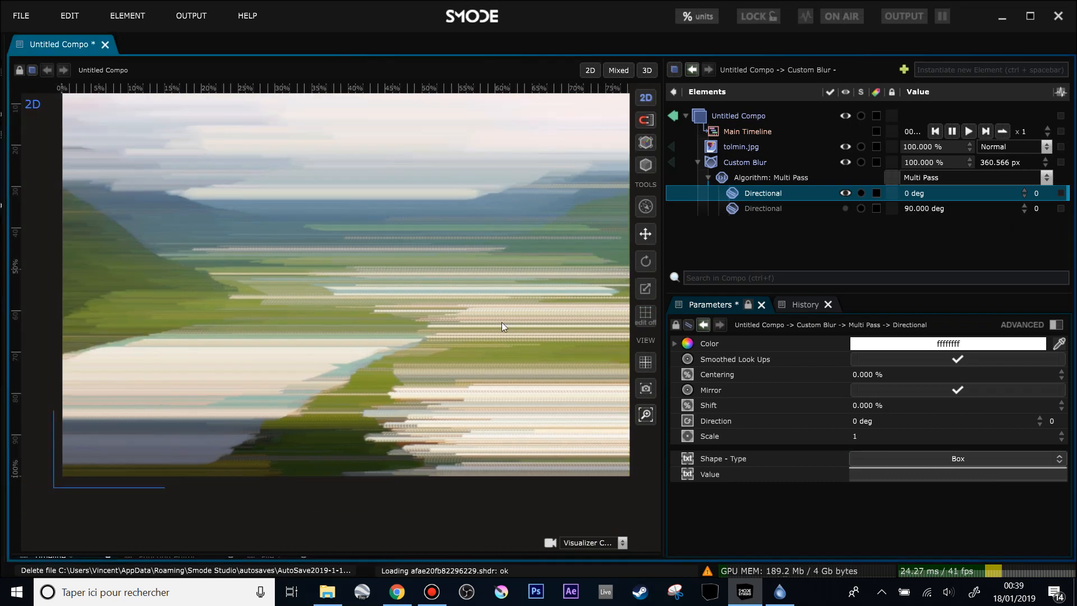
- Reduce the Custom Blur's radius to 155.043 px and inspect the 0° Directional pass's box-shaped streaks
click(739, 163)
drag(1061, 374, 1061, 432)
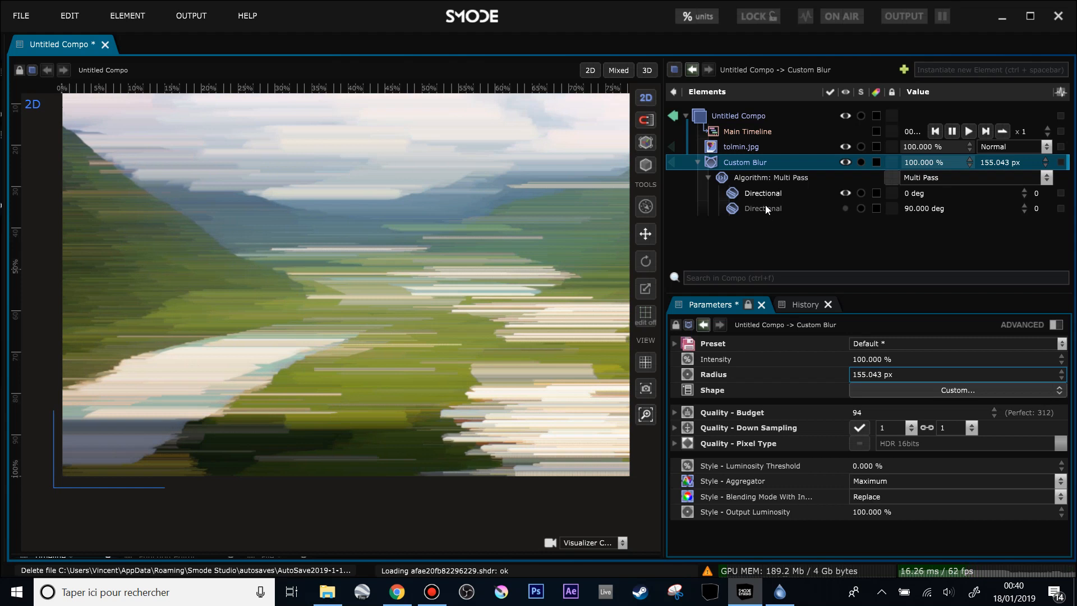
click(763, 193)
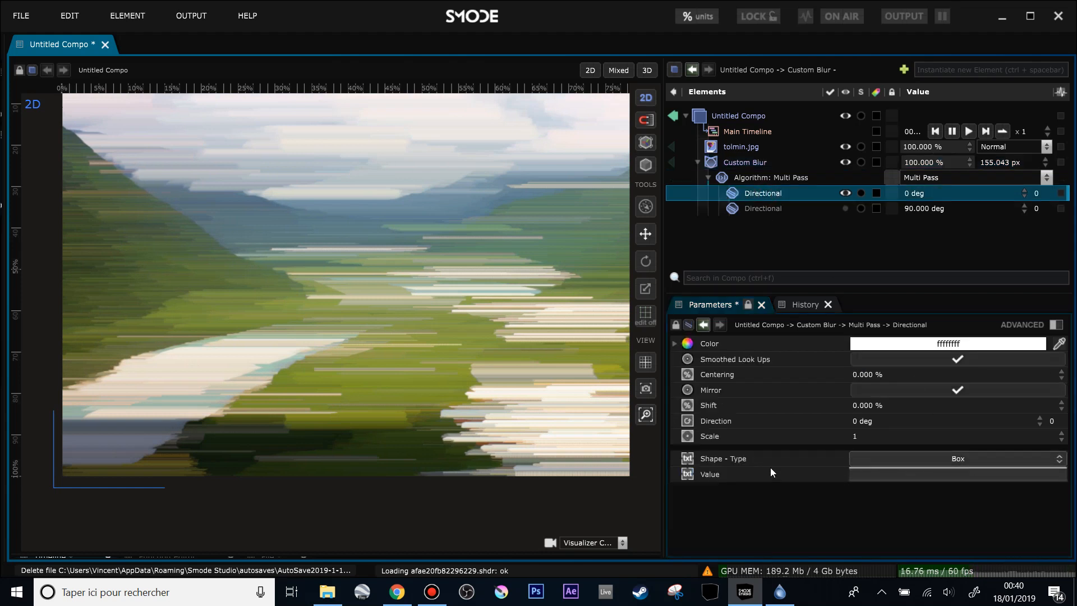
scroll(406, 318, up, 5)
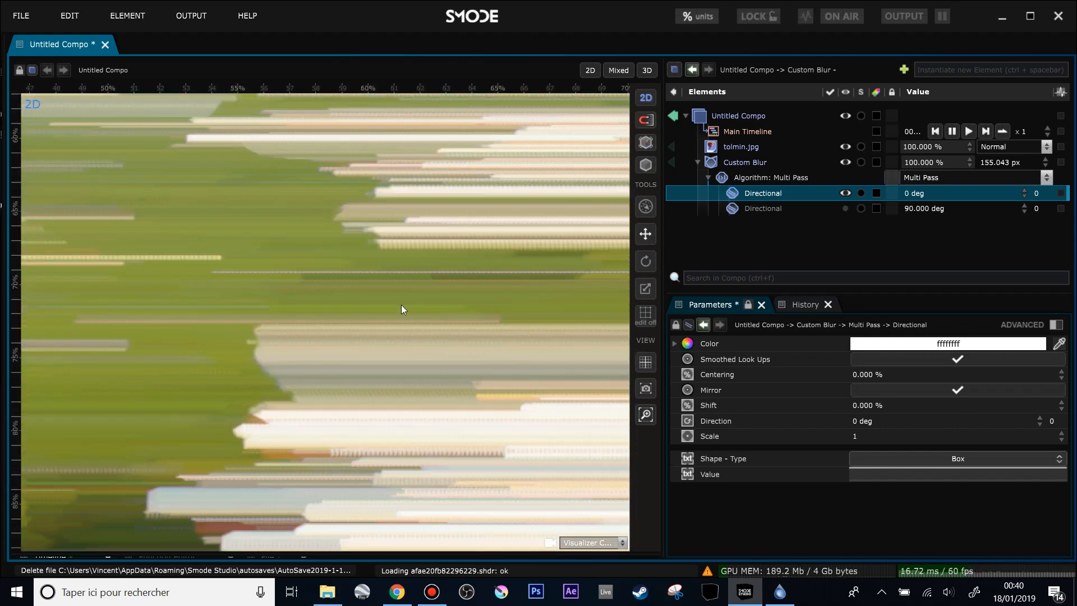
scroll(389, 301, down, 4)
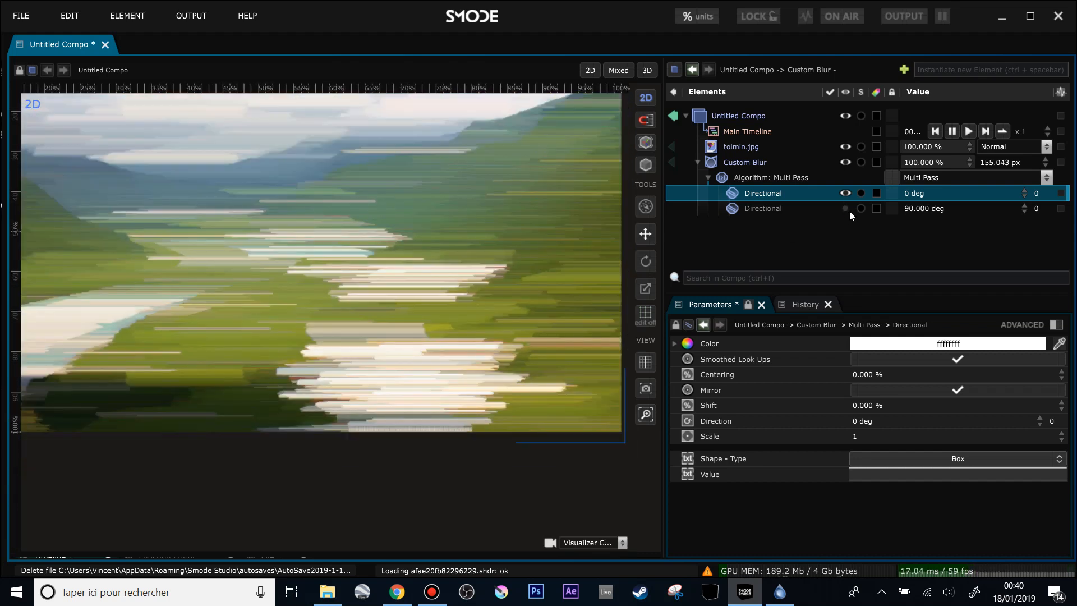
- Re-enable the 90° Directional pass and set its shape type to Box
click(845, 208)
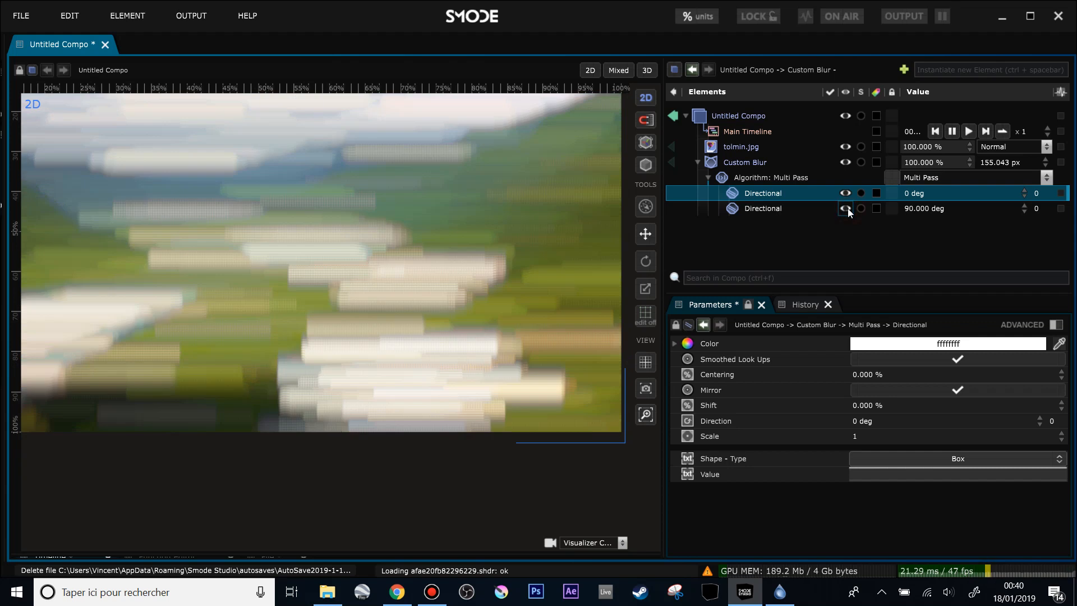
click(772, 207)
click(940, 460)
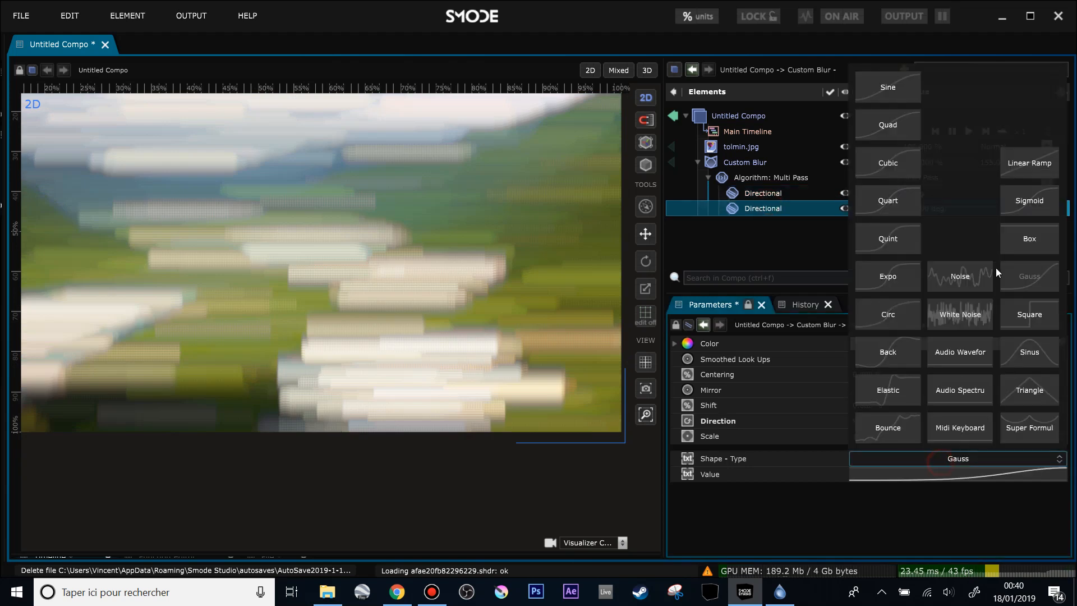
click(1043, 242)
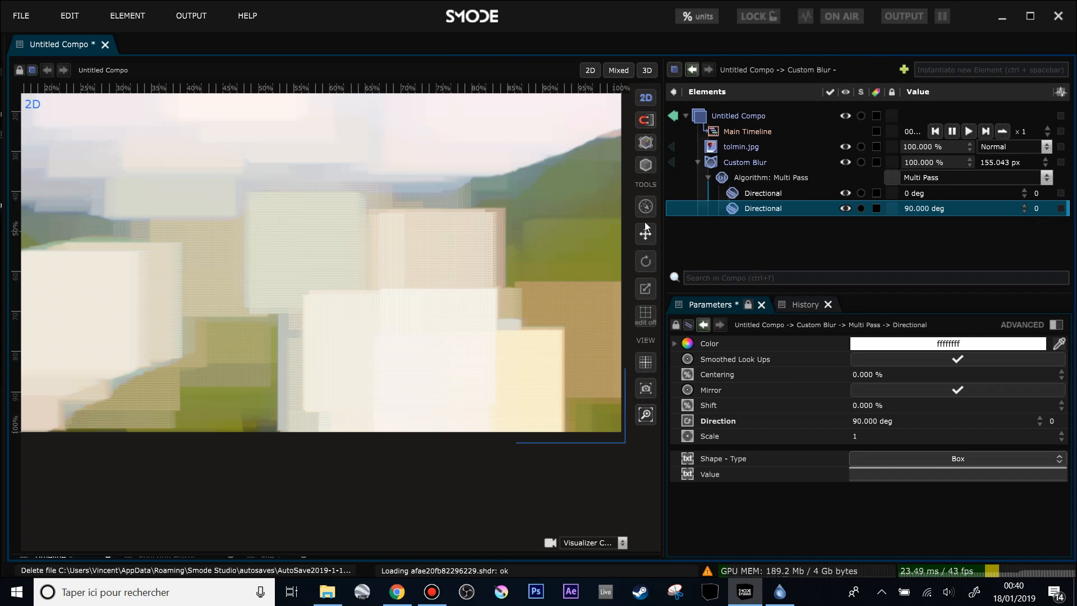
- Lower the Custom Blur's radius to 31.0087 px and inspect the square shapes in the image
scroll(363, 275, down, 3)
click(748, 163)
drag(888, 376, 810, 377)
scroll(324, 322, up, 3)
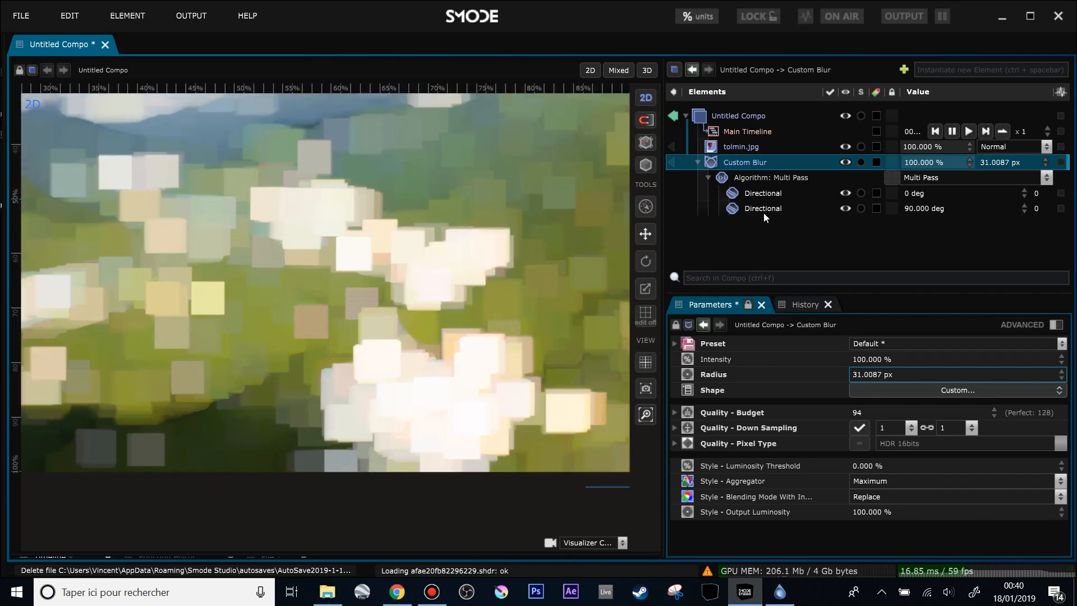
- Compare the two Directional passes' parameters and look through the available shape types without changing them
click(777, 197)
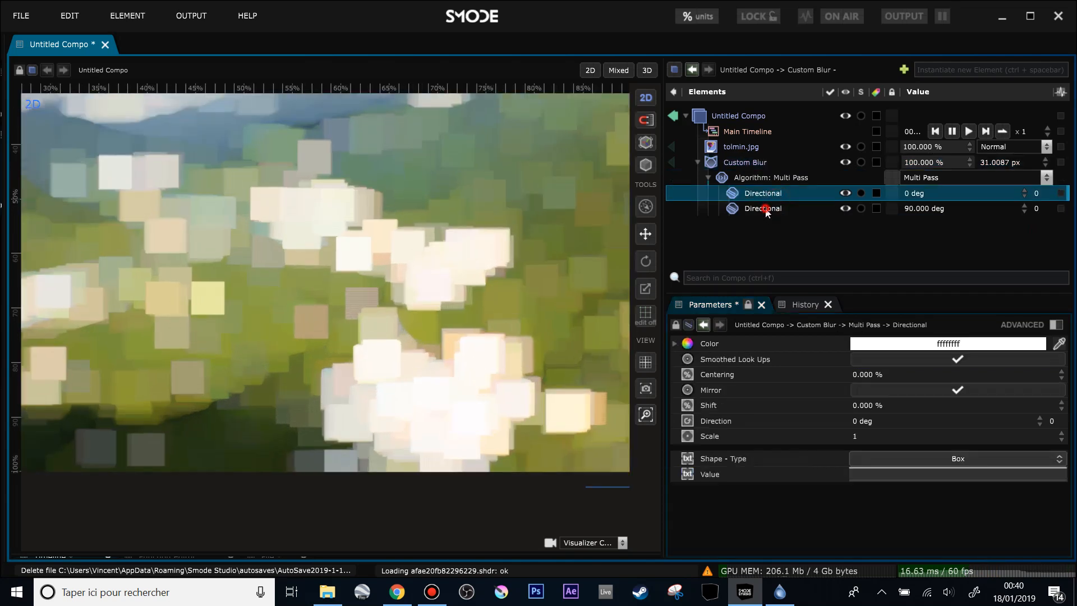
click(765, 208)
click(917, 464)
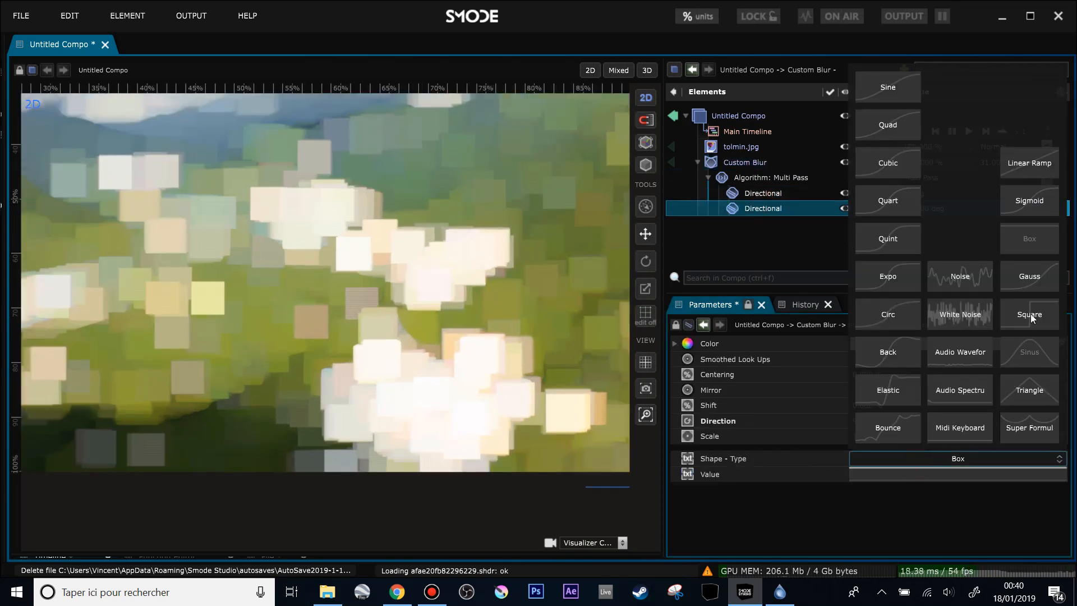
click(746, 206)
scroll(408, 281, up, 1)
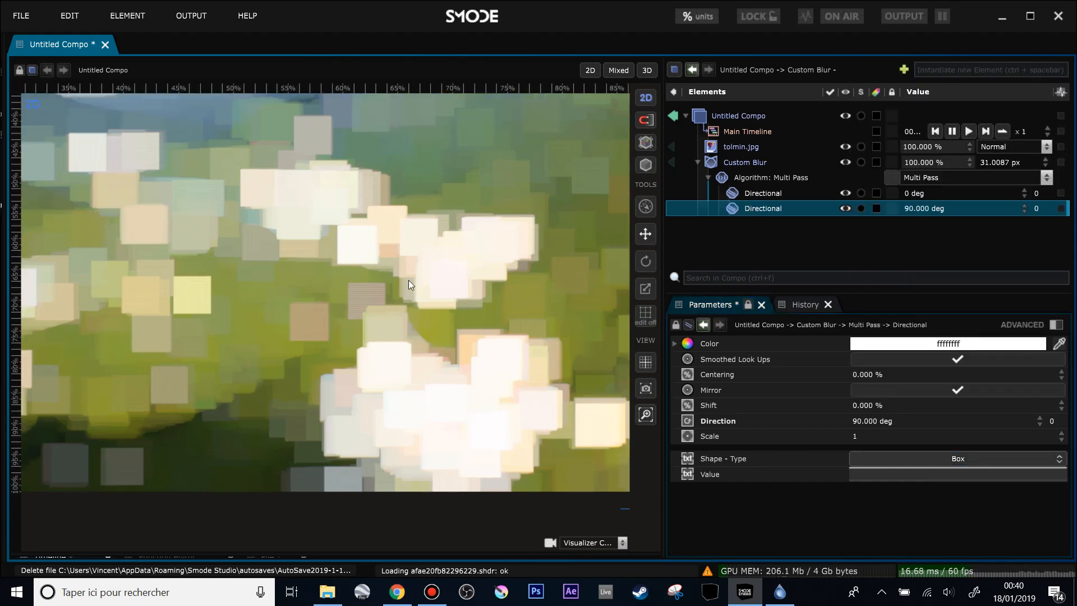
- Lower the Custom Blur's quality budget to 21 and inspect the resulting sampling pattern
click(741, 162)
drag(923, 413, 923, 438)
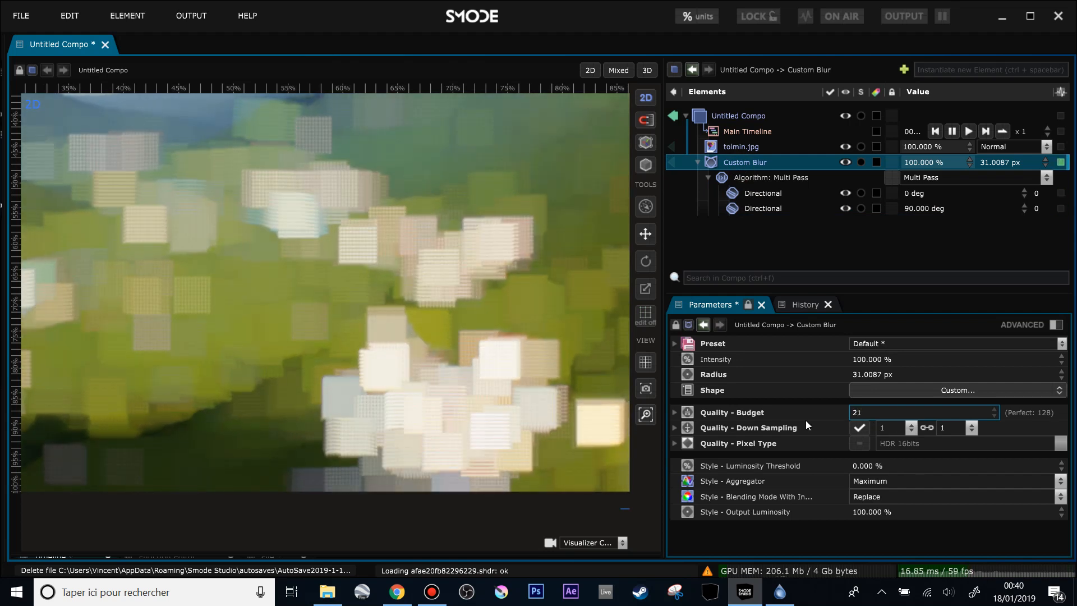
scroll(384, 334, up, 2)
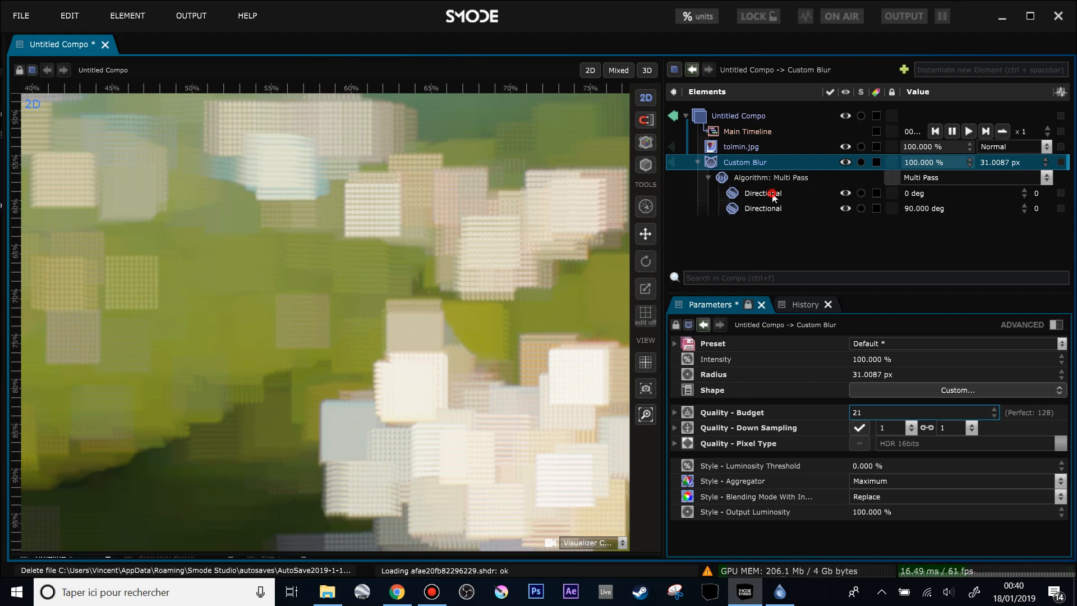
- Try a scale of 4.91 on the 0° Directional pass, and undo it
click(772, 193)
drag(532, 304, 487, 310)
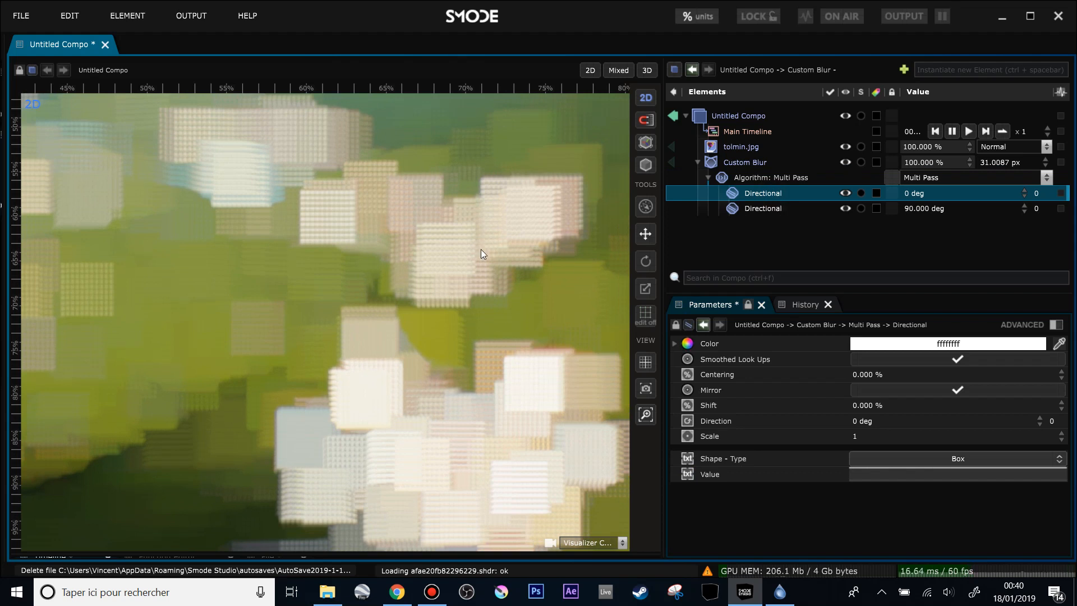
drag(864, 439, 865, 221)
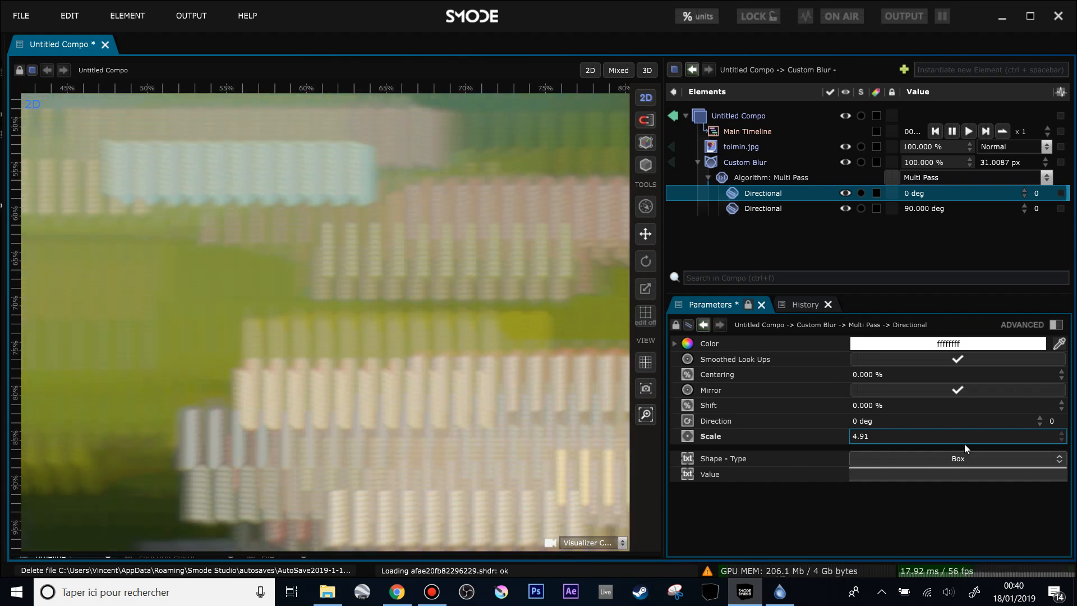
key(ctrl+z)
- Set the first Directional pass's direction to 55.8 deg and inspect the slanted shapes across the image
drag(870, 422, 869, 391)
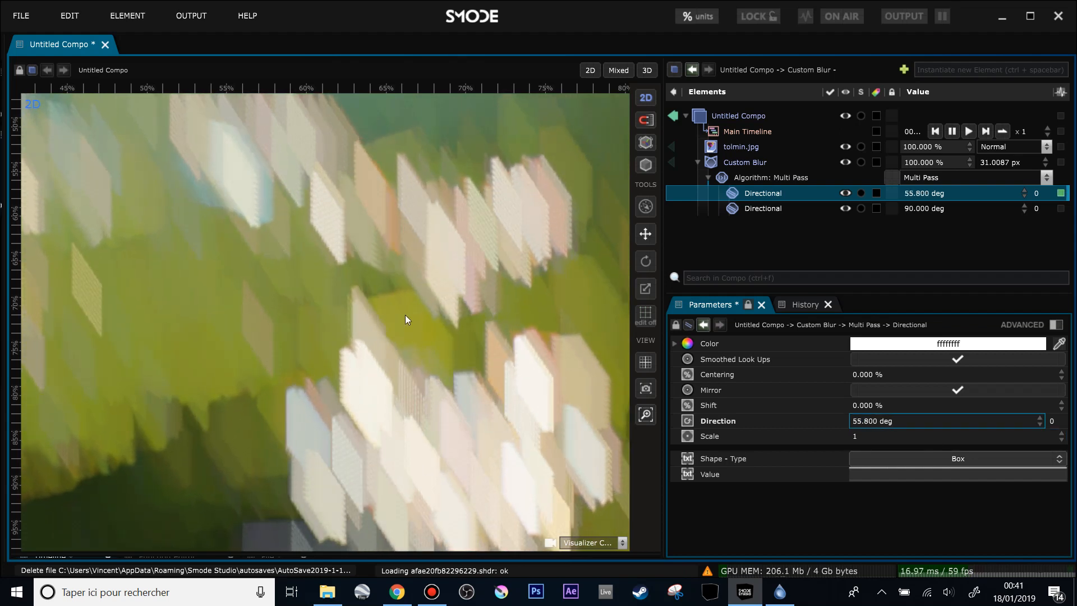
scroll(405, 314, down, 7)
scroll(405, 314, up, 3)
scroll(405, 315, up, 2)
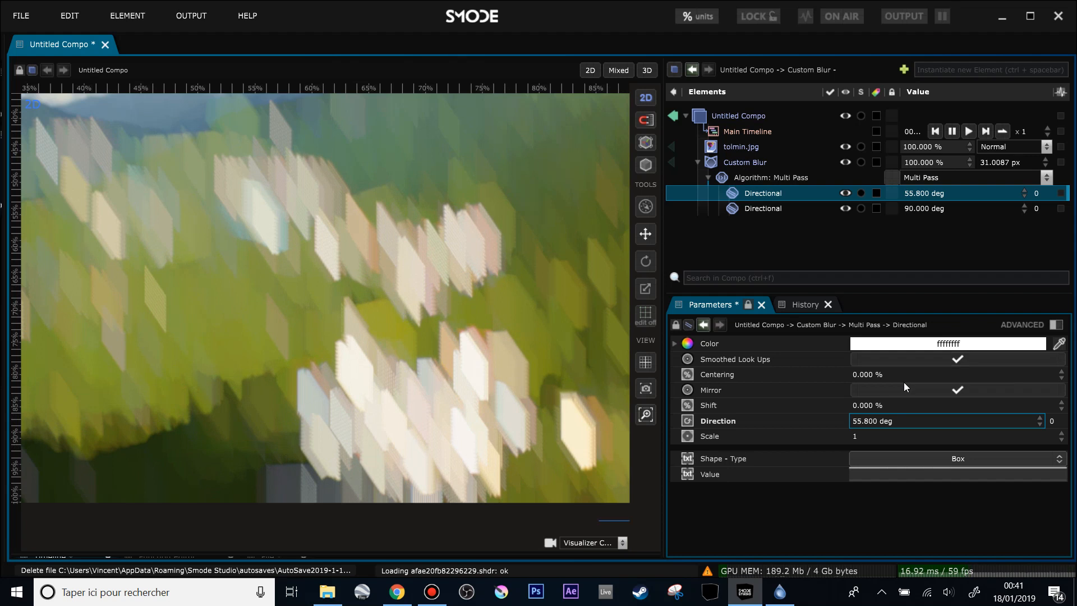
- Try a different blur radius on the Custom Blur, and undo it
scroll(395, 352, down, 4)
drag(395, 352, 432, 354)
scroll(482, 374, up, 2)
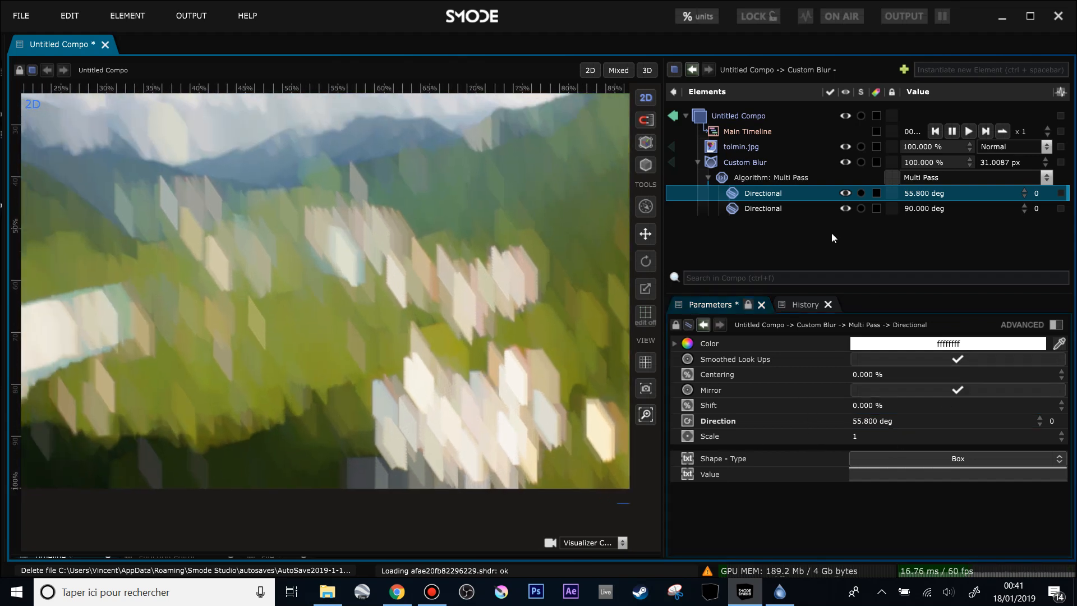
click(746, 162)
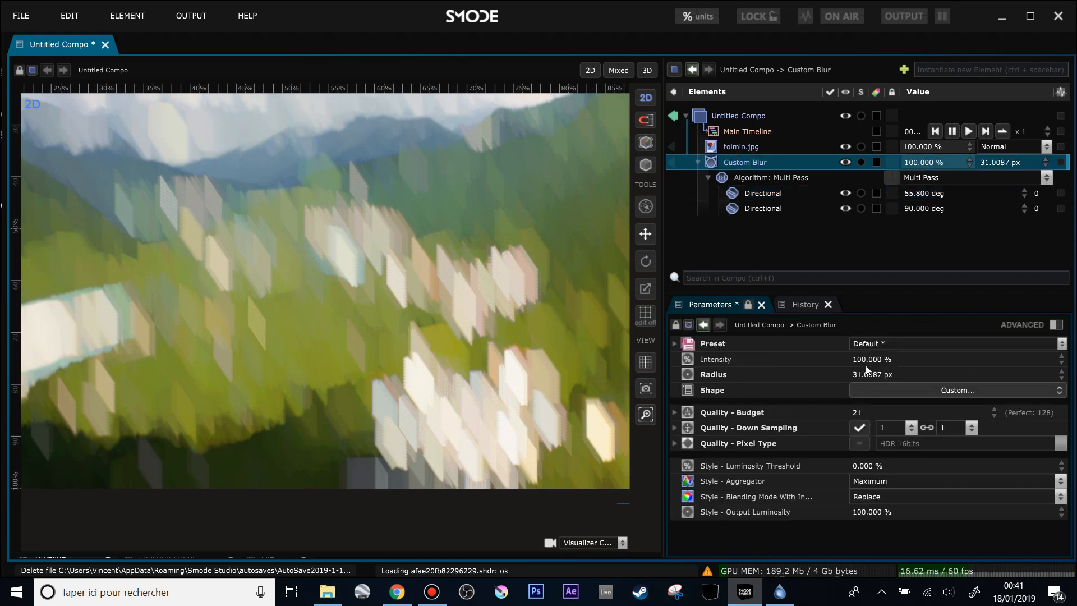
drag(879, 374, 979, 387)
key(ctrl+z)
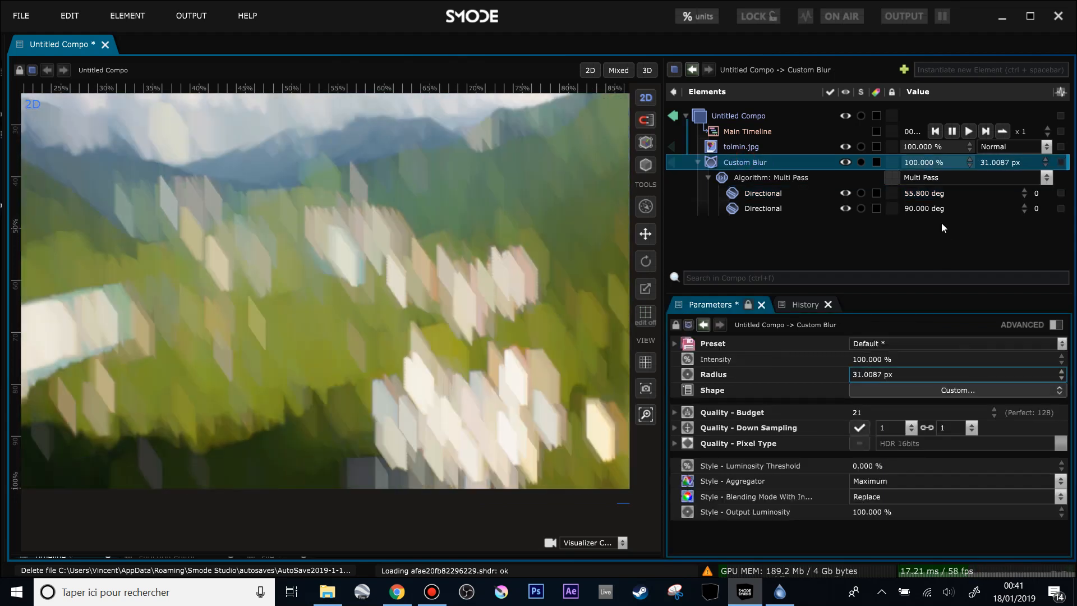
- Set the first Directional pass's direction to 0 deg and inspect the shapes it gives in the image
click(935, 193)
text(0)
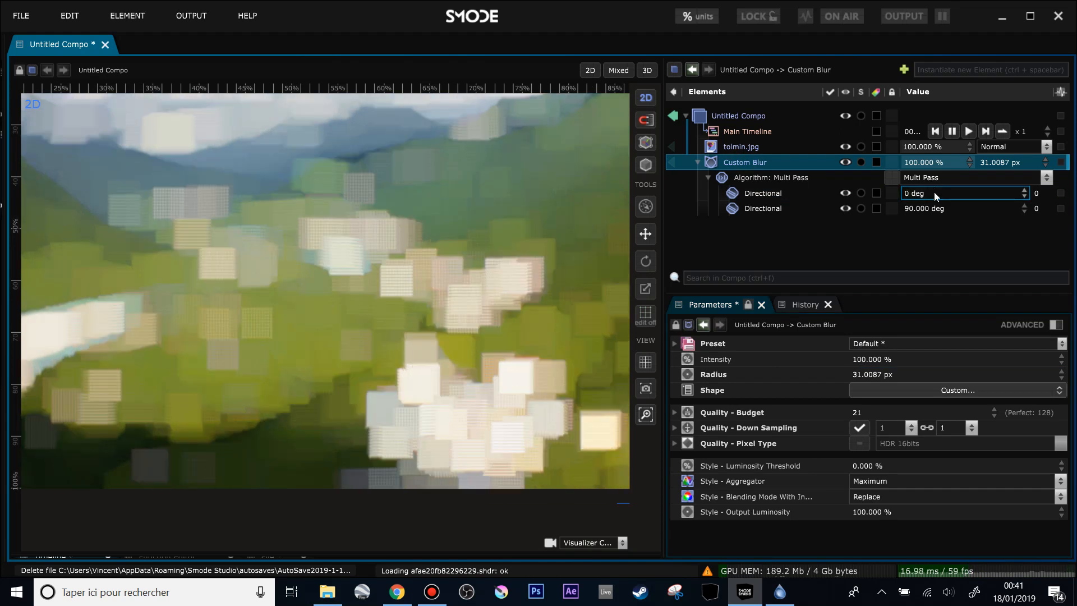
scroll(432, 316, up, 2)
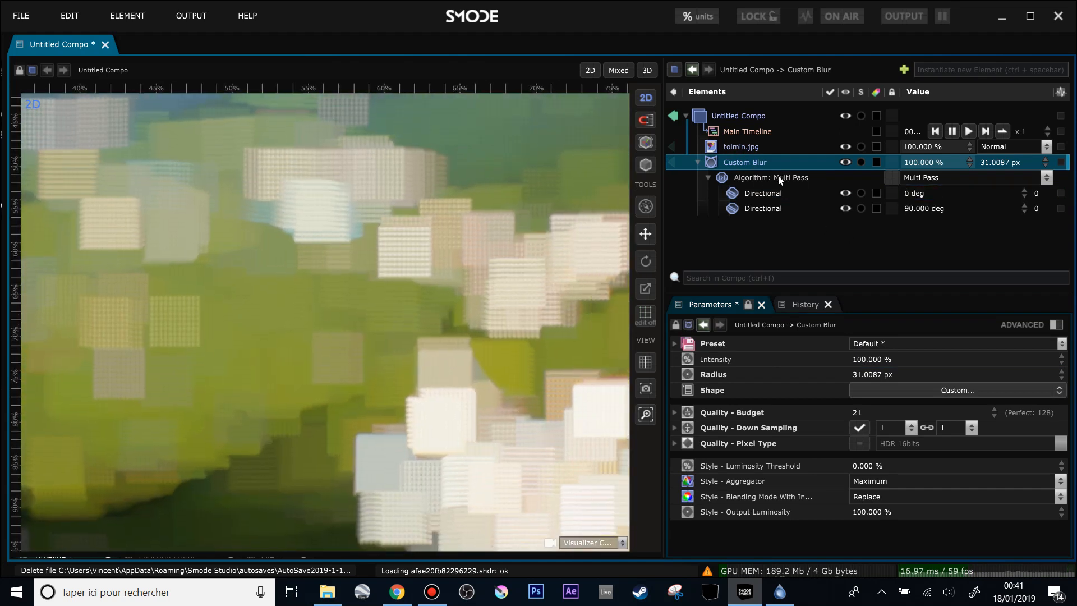
click(779, 177)
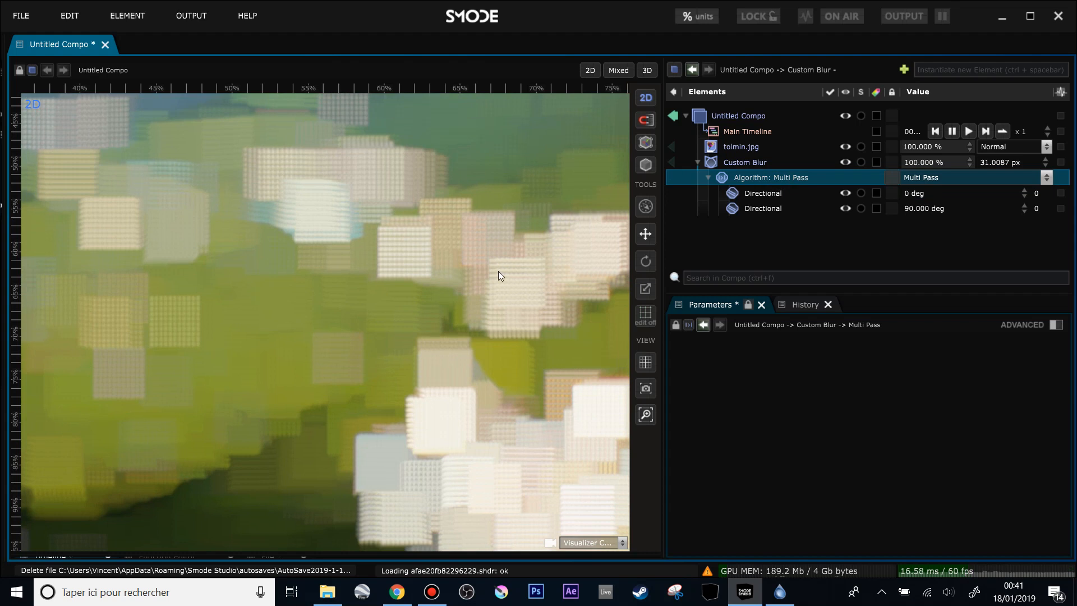
- Duplicate the 90° Directional pass and set the copy's direction to 136.9 deg
click(755, 209)
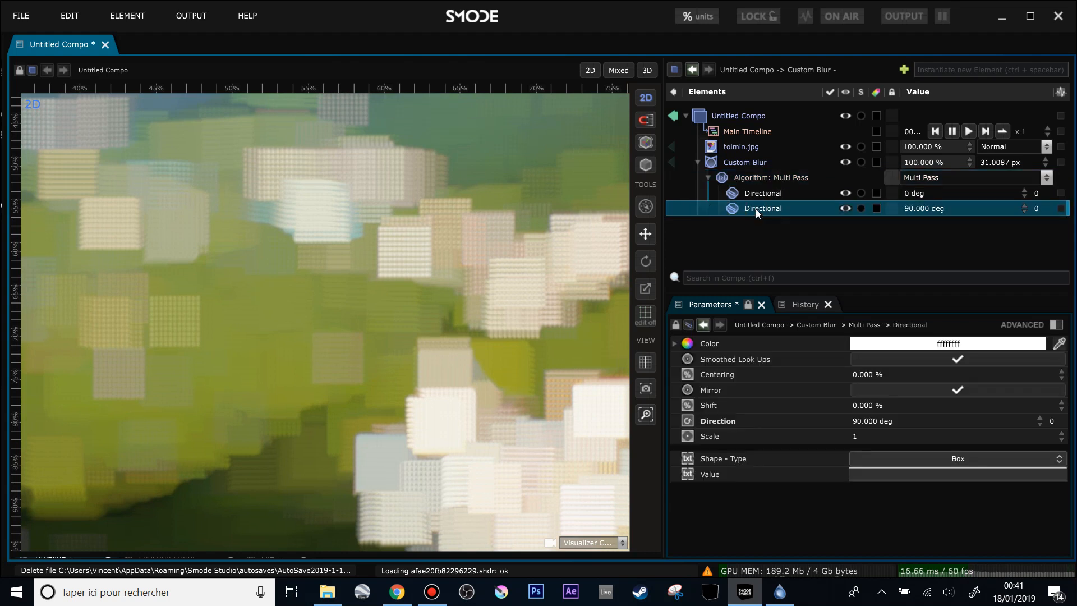
key(ctrl+d)
drag(863, 408, 871, 373)
key(ctrl+z)
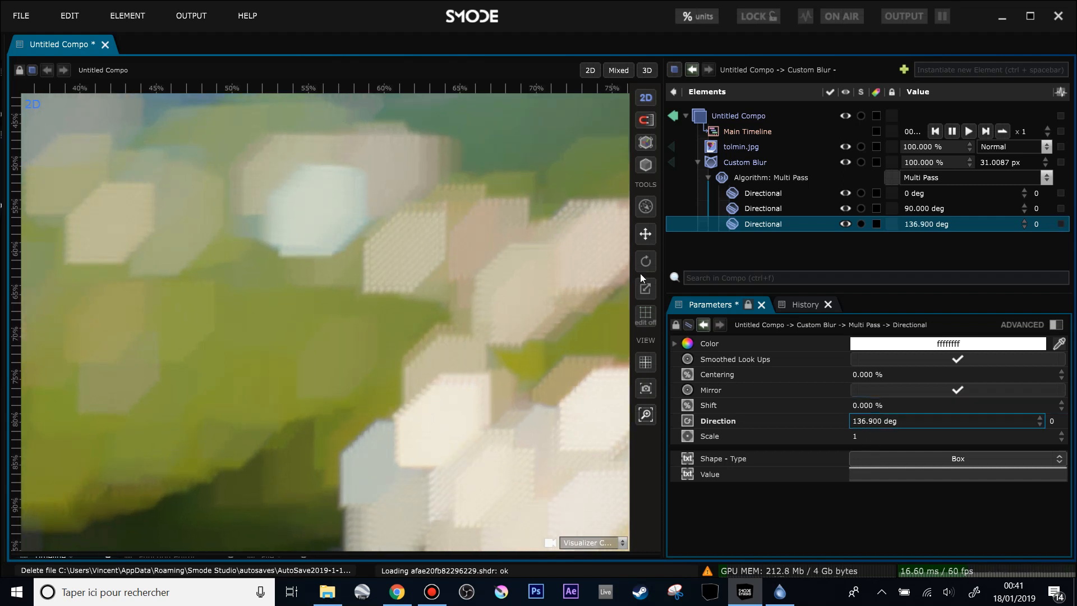
- Duplicate the 136.9° Directional pass and set the new copy's direction to 46.4 deg
key(ctrl+d)
drag(874, 423, 873, 527)
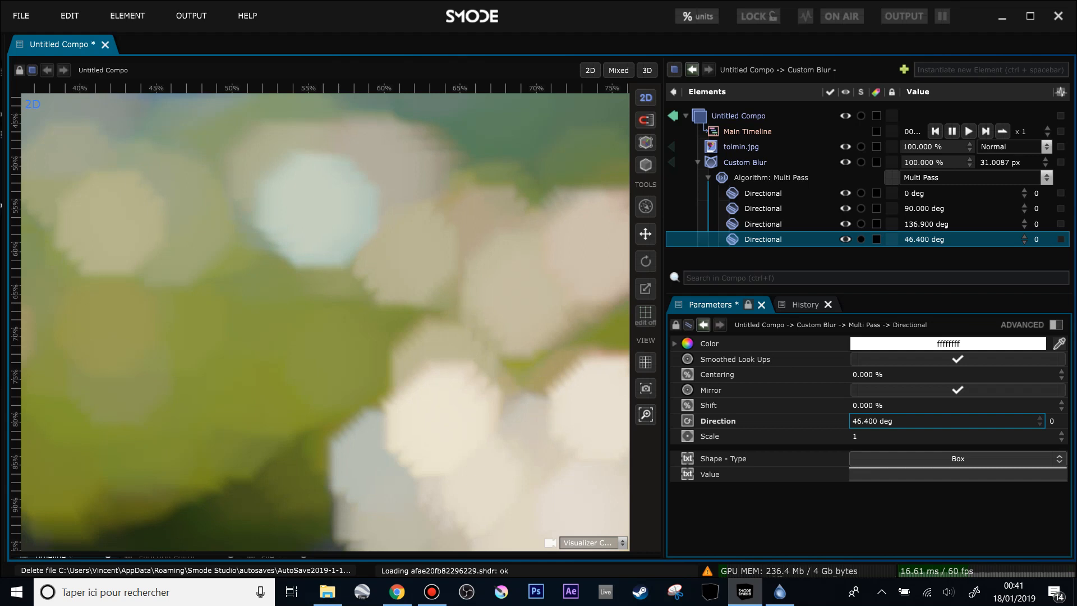
scroll(388, 328, down, 3)
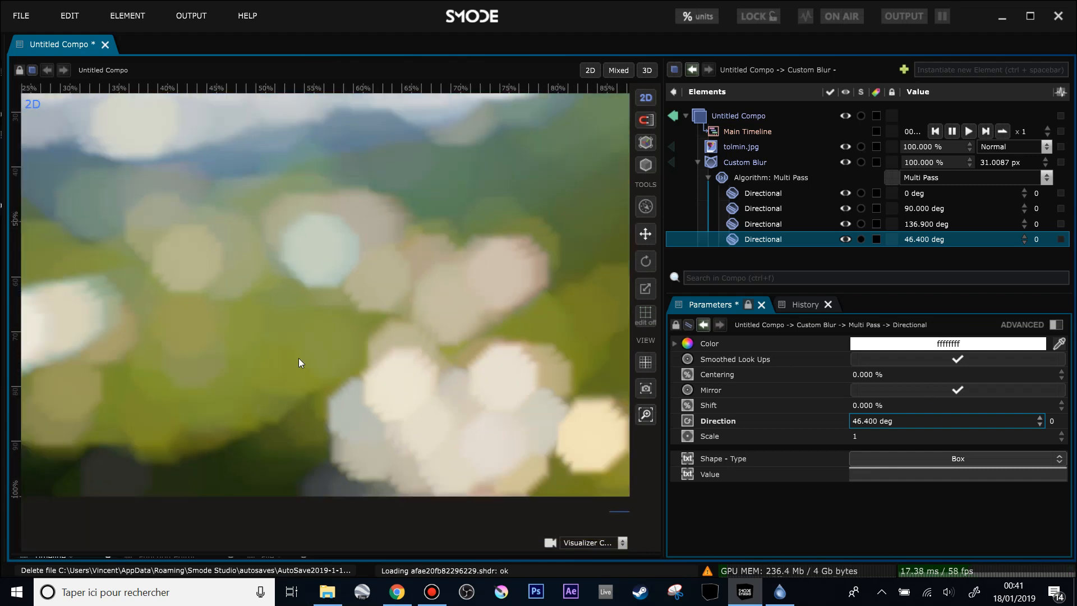
- Delete the two duplicated Directional passes at 136.9 and 46.4 deg
shift+click(769, 224)
key(Delete)
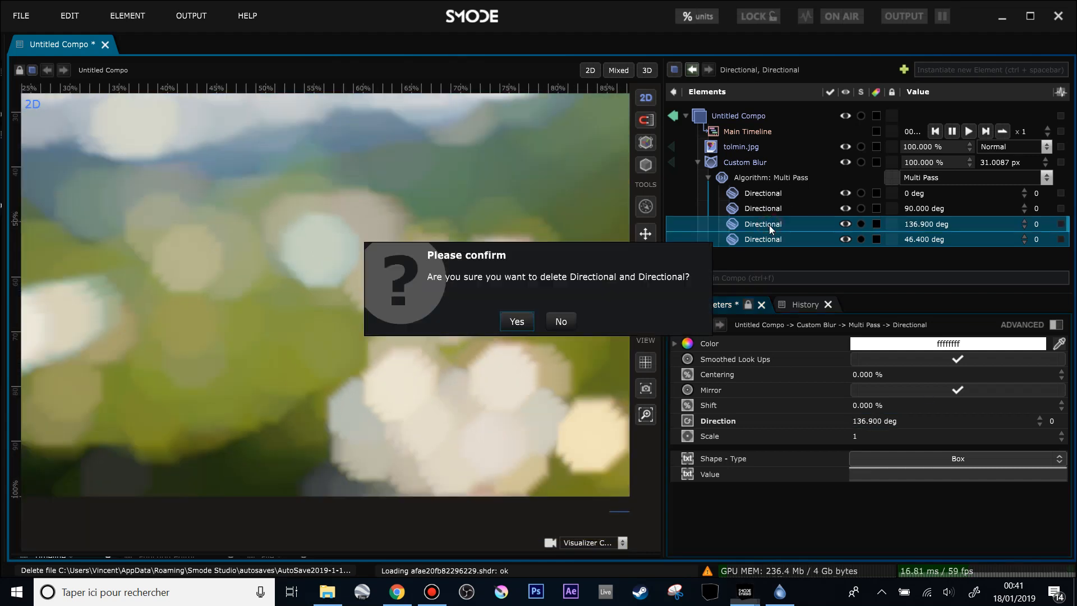
key(Return)
scroll(449, 295, up, 2)
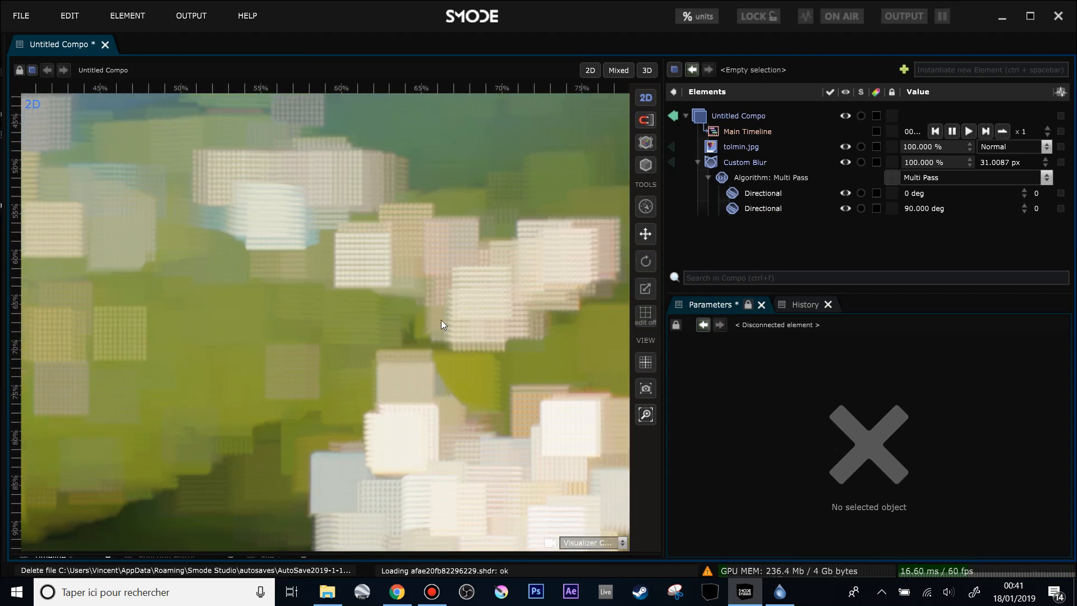
drag(443, 312, 434, 289)
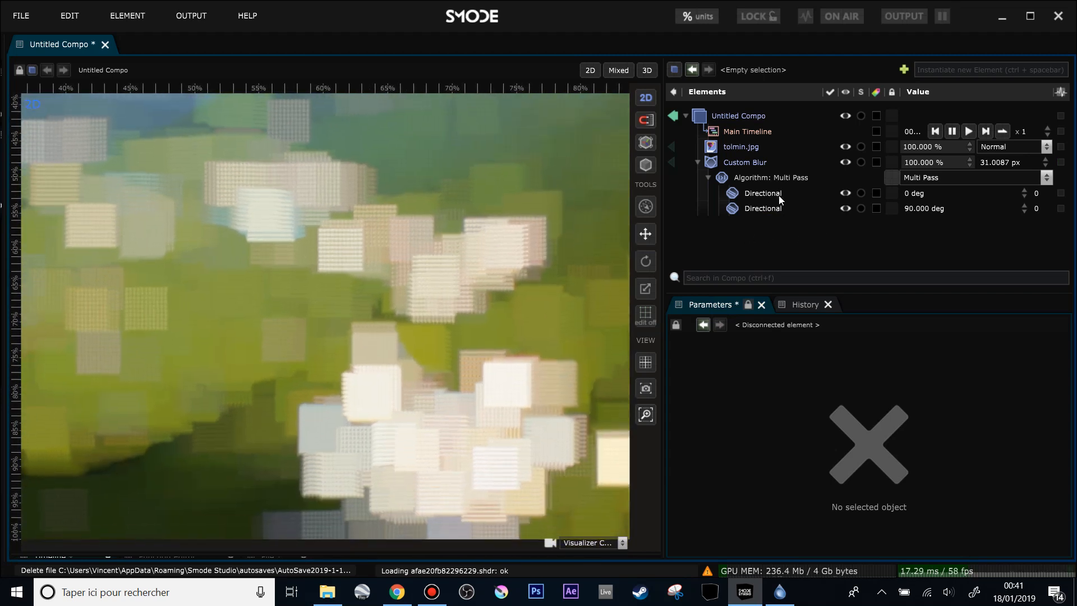
- Change the Custom Blur's algorithm from Multi Pass to Combine, keeping both Directional passes, and inspect the result up close
click(762, 197)
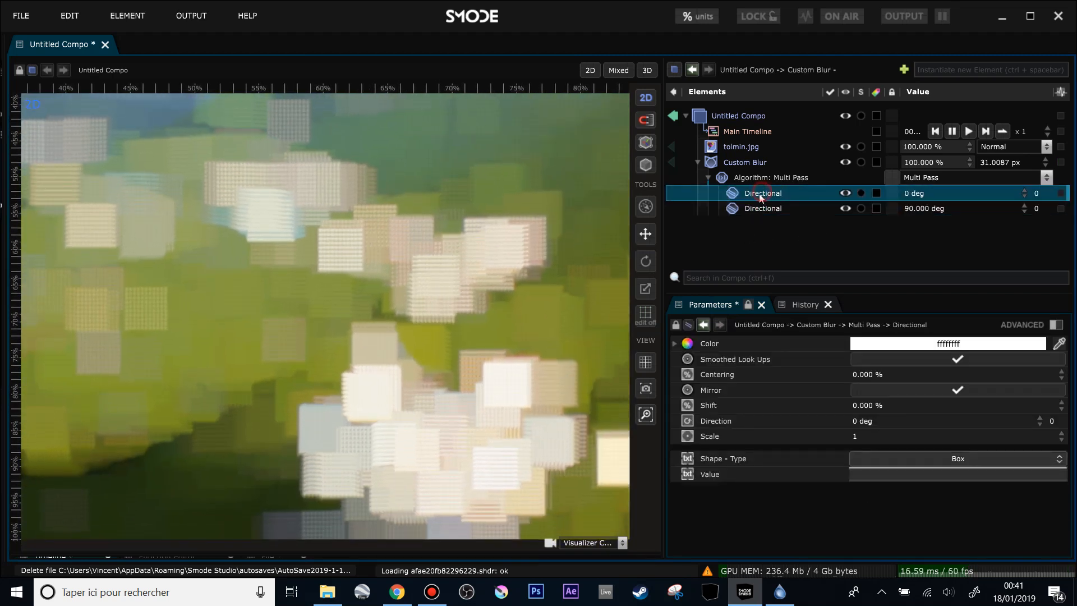
click(752, 176)
scroll(628, 227, up, 1)
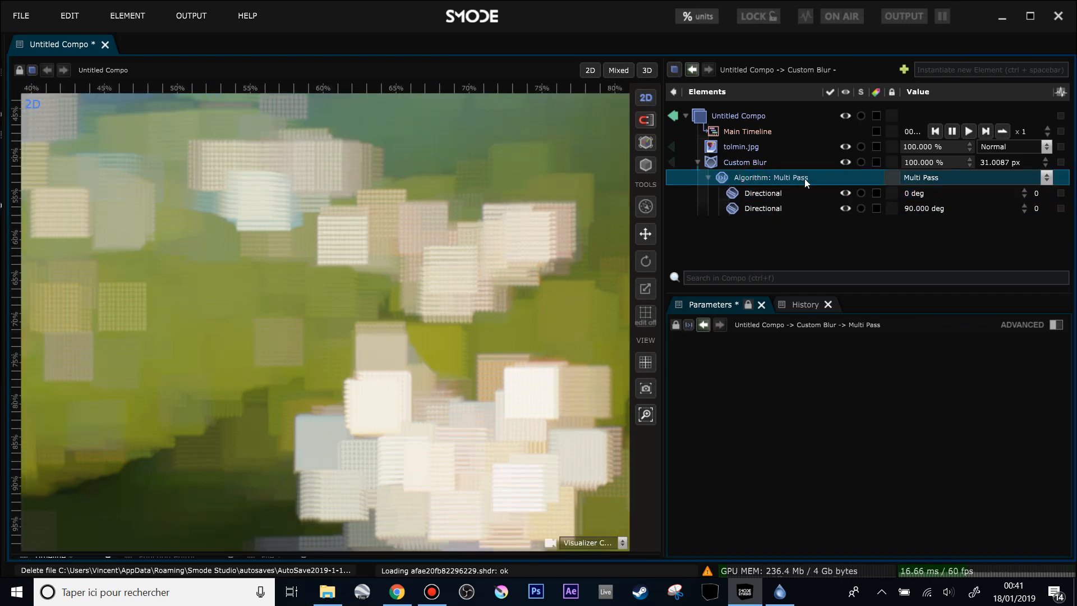
click(749, 201)
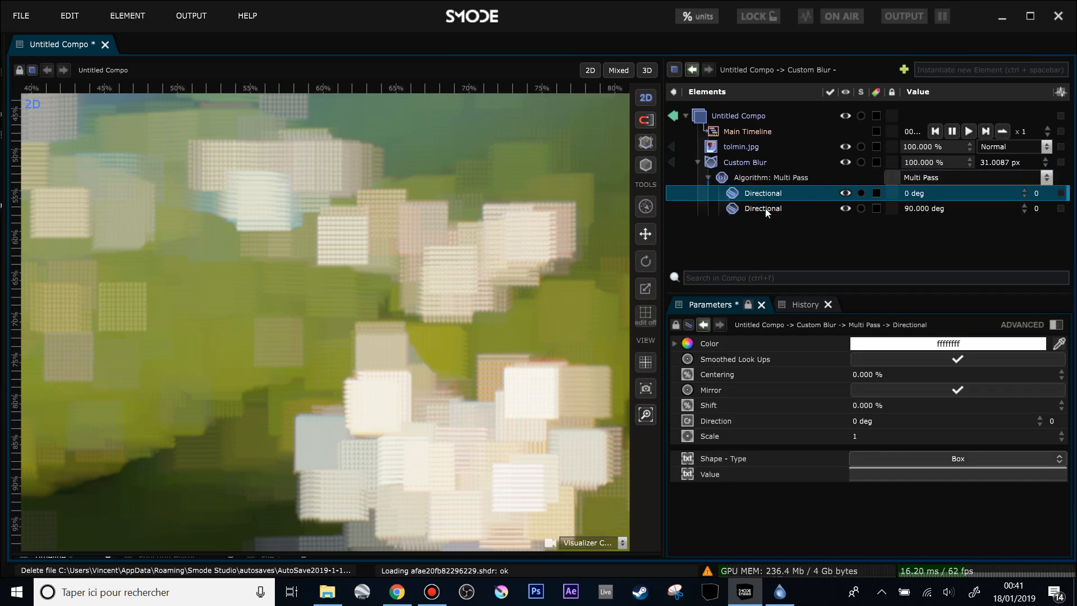
click(765, 210)
click(771, 179)
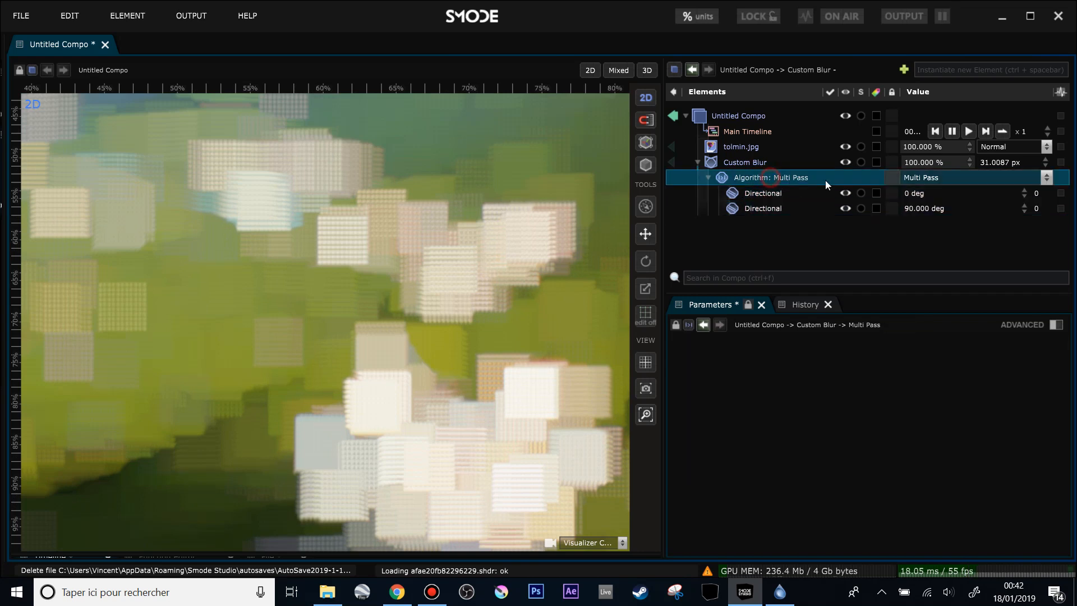
click(936, 178)
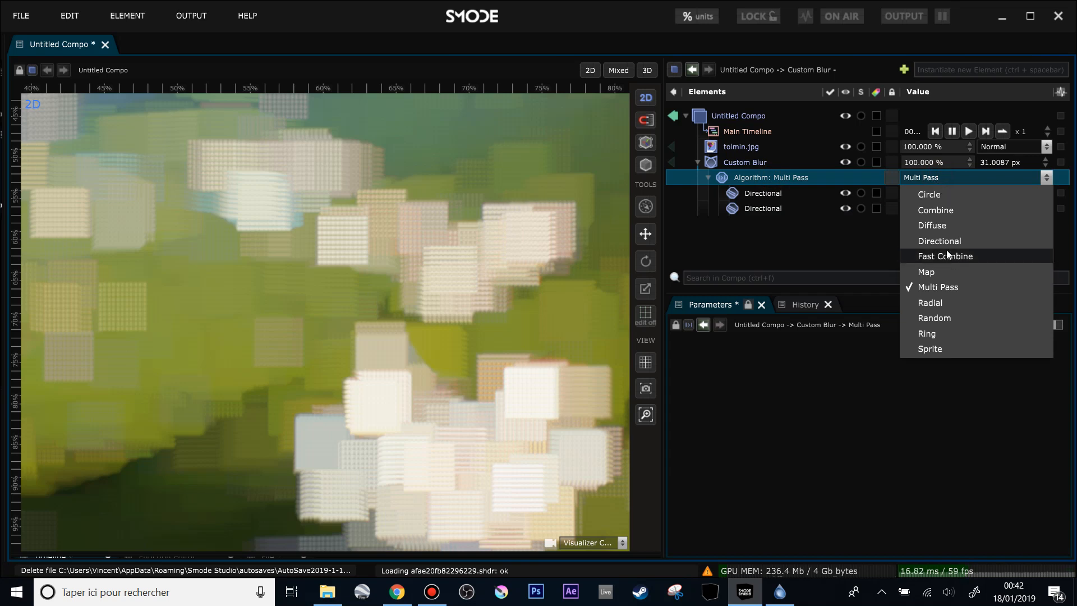
click(948, 212)
scroll(494, 324, up, 1)
scroll(494, 324, up, 1)
drag(439, 307, 397, 333)
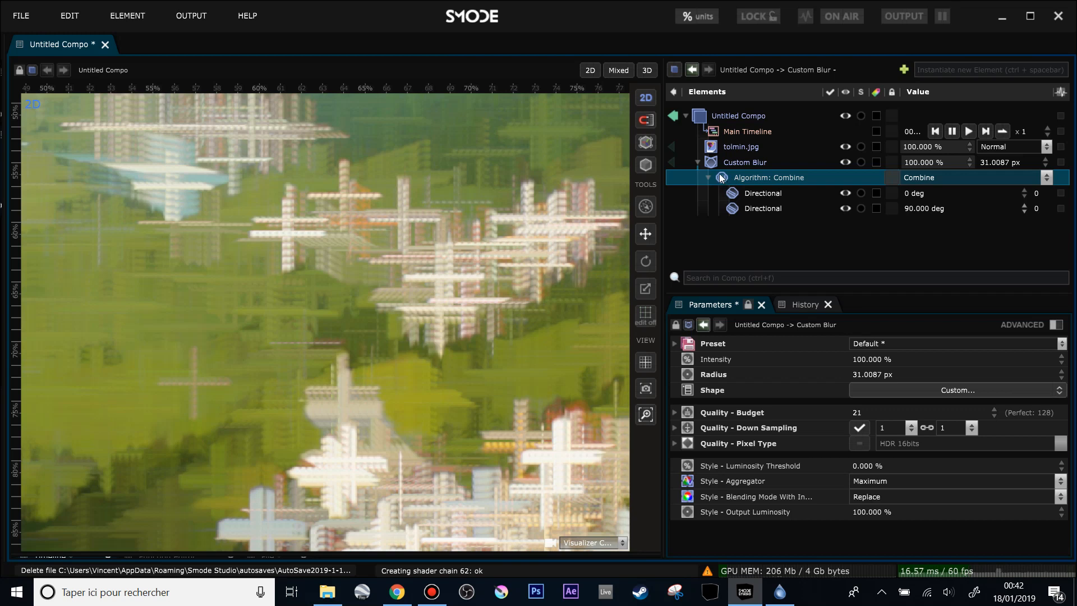
- Examine the two Directional passes' parameters under Combine and how their shapes overlap in the image
click(766, 193)
click(765, 208)
click(761, 194)
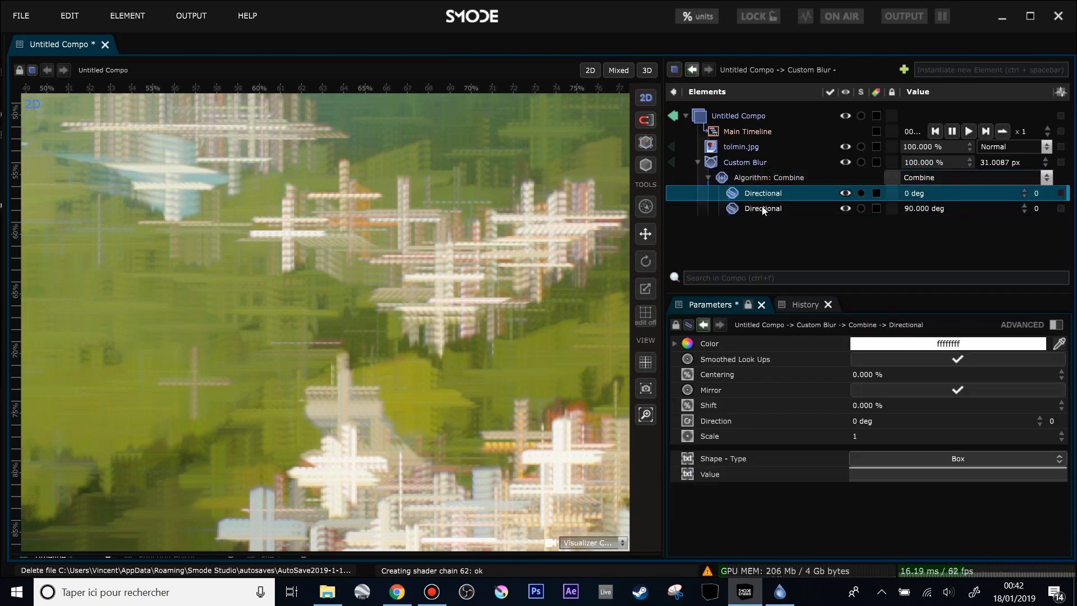
scroll(408, 304, up, 2)
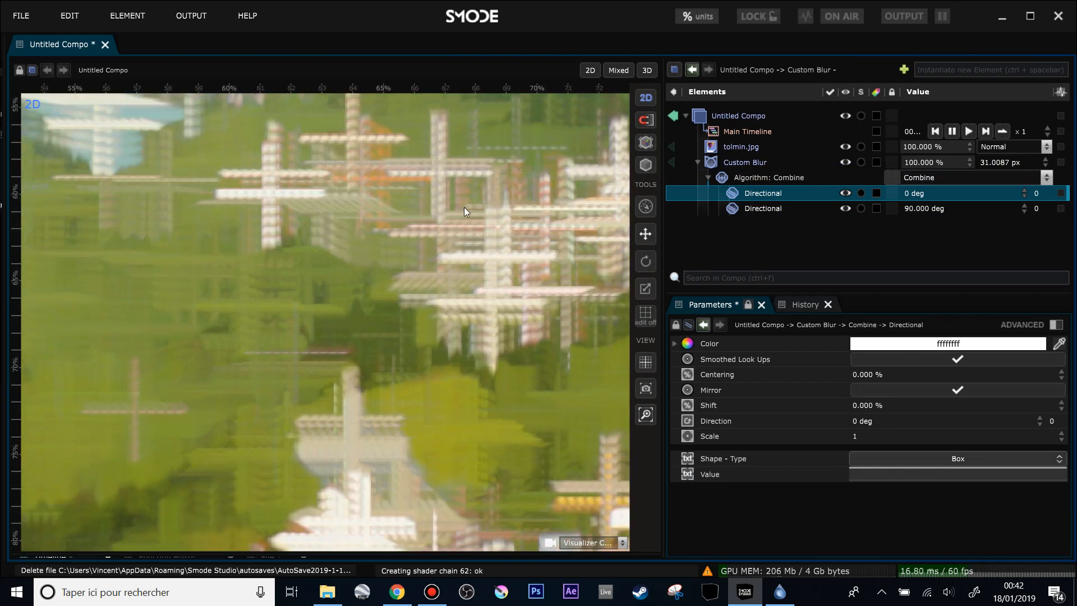
drag(463, 207, 468, 295)
scroll(345, 251, down, 4)
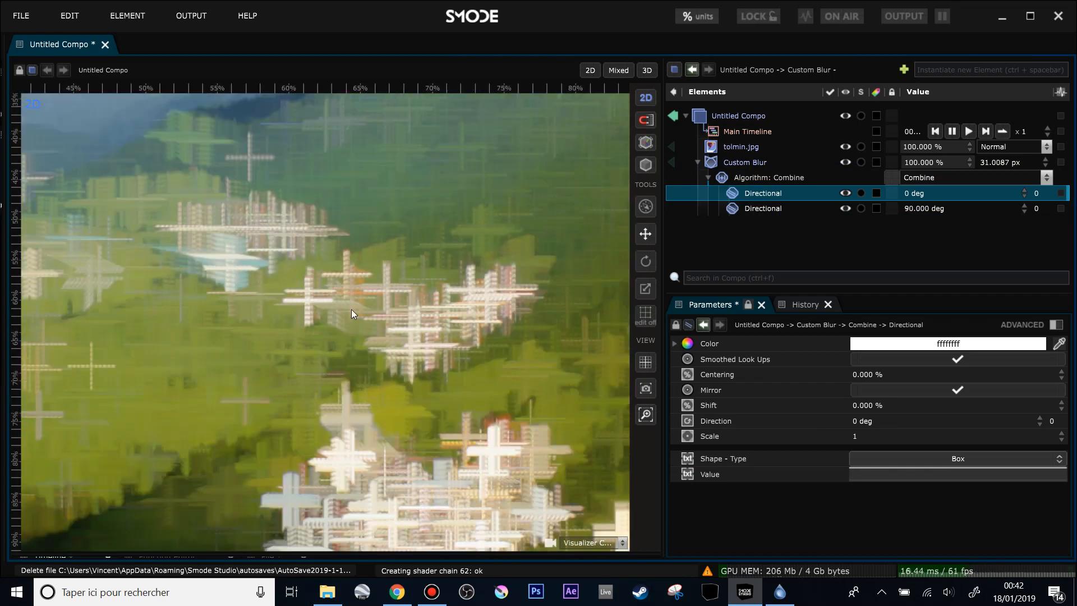
- Duplicate the 90° Directional pass, set the copy's direction to 45 deg, and inspect the shapes across the image
click(750, 210)
key(ctrl+d)
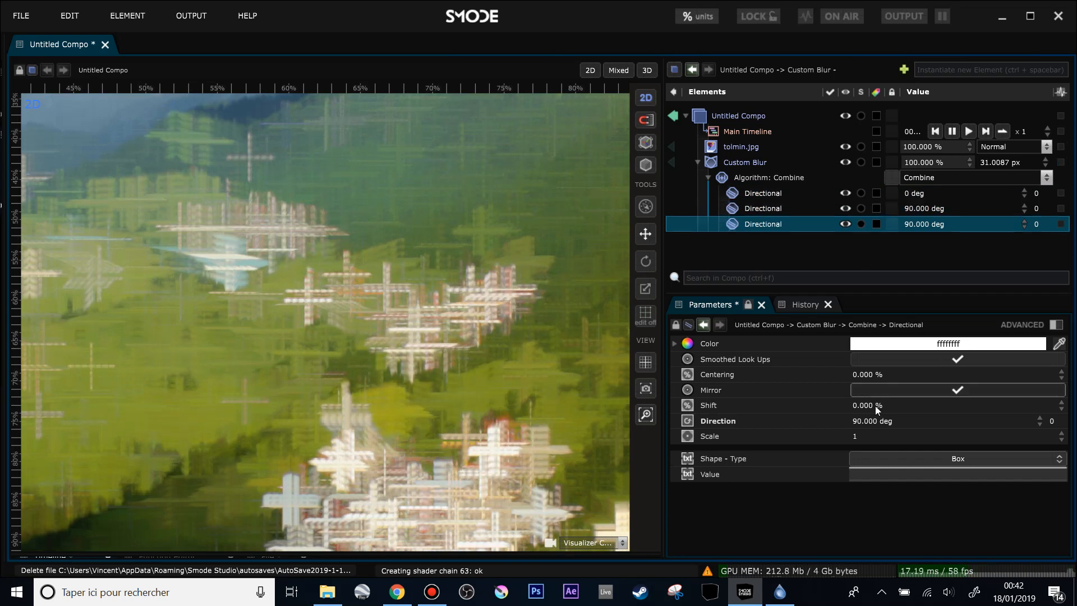
double_click(884, 422)
text(45)
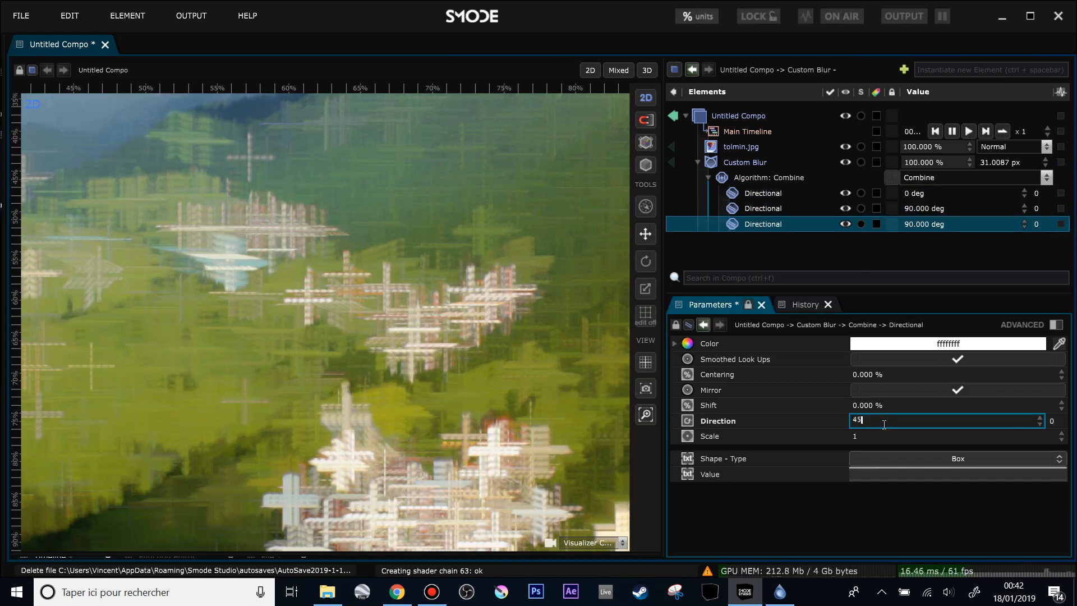
key(Return)
scroll(422, 302, up, 2)
scroll(408, 352, down, 3)
drag(226, 323, 368, 330)
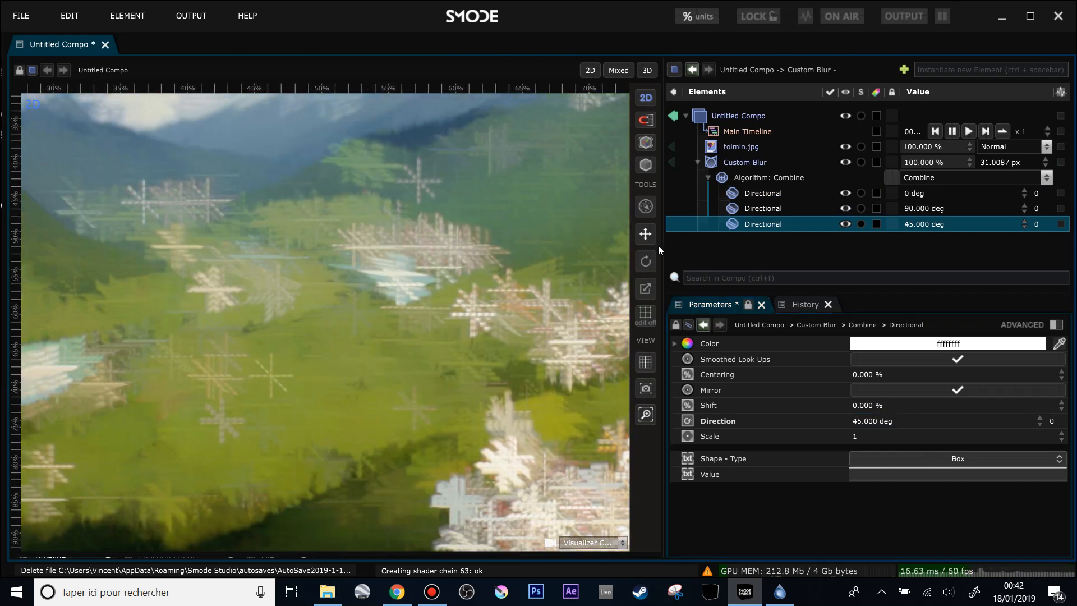
- Raise the Custom Blur's quality budget to 70
click(744, 164)
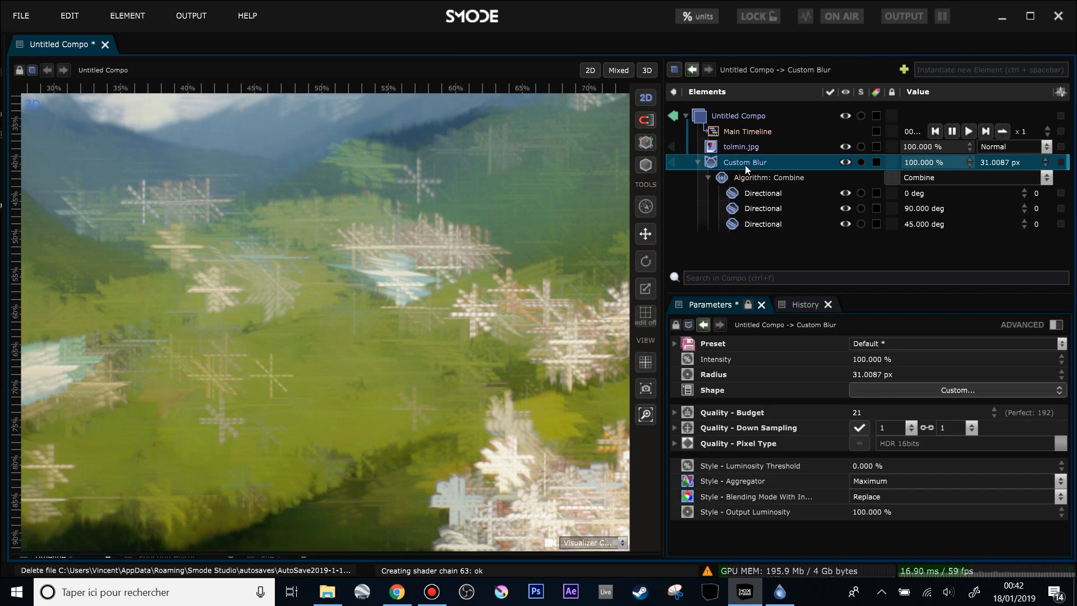
double_click(873, 411)
text(25)
drag(873, 411, 873, 386)
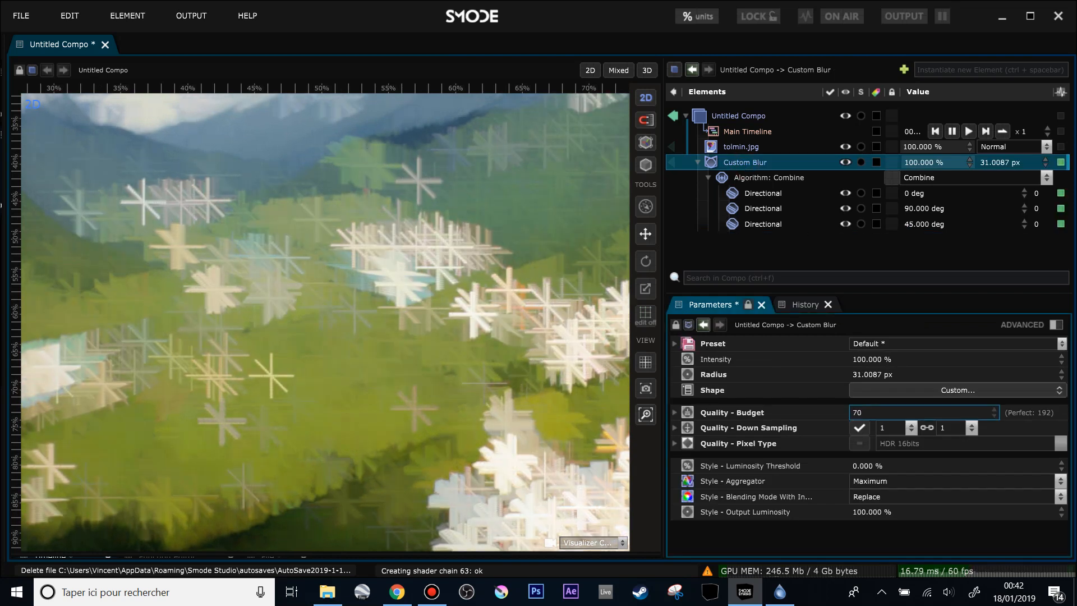
- Set the Custom Blur's aggregator to Average and its blending mode with the input to Linear Dodge (Add)
click(874, 479)
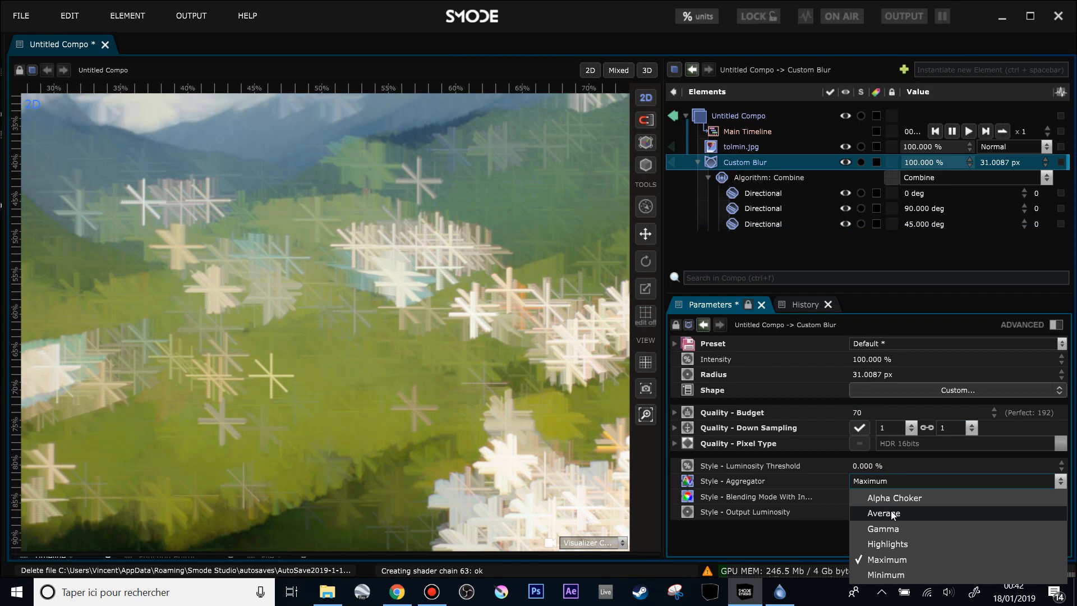
click(878, 511)
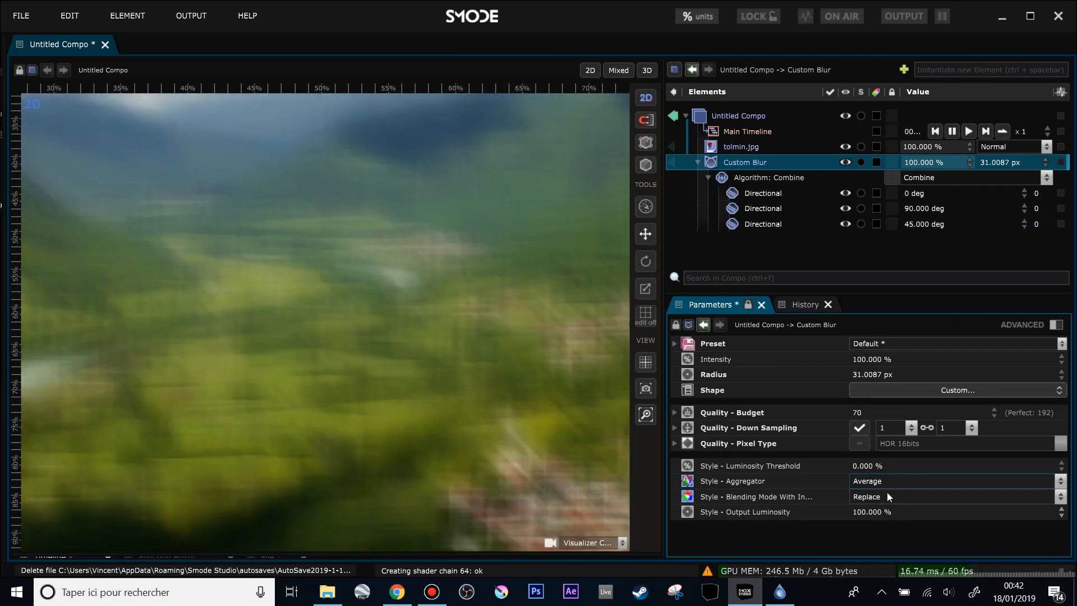
click(887, 493)
click(940, 242)
drag(344, 376, 493, 328)
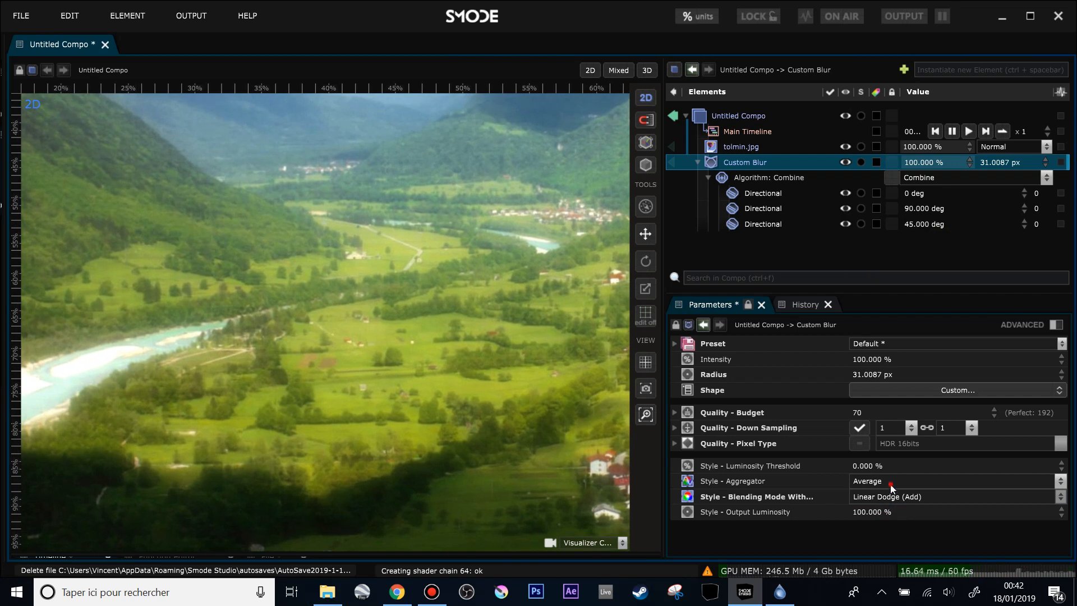
- Set the Custom Blur's aggregator to Highlights and inspect the glints over the landscape
click(892, 485)
click(906, 544)
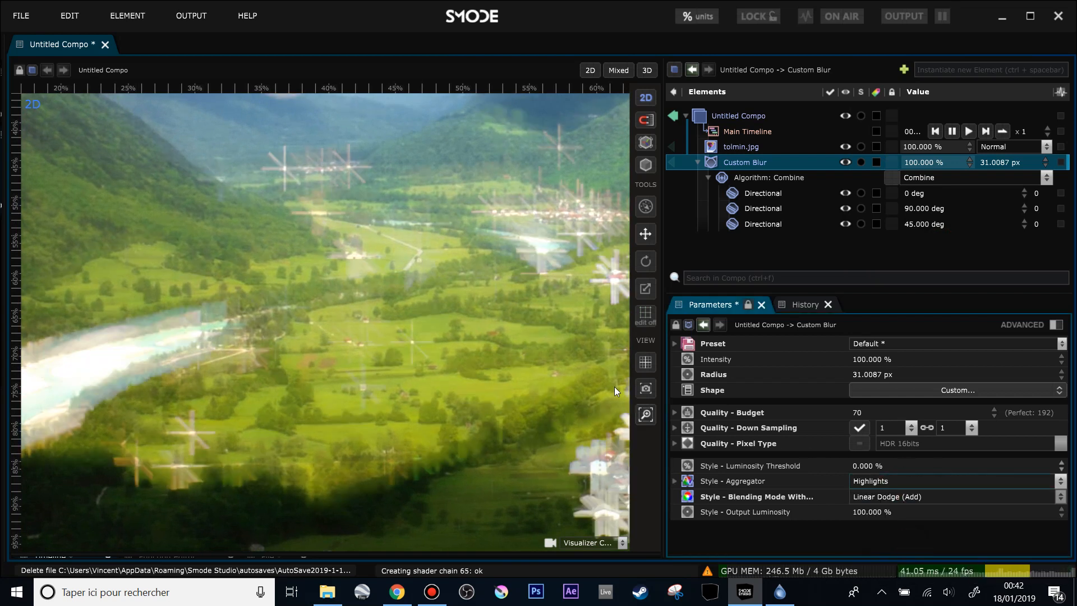
scroll(463, 307, down, 2)
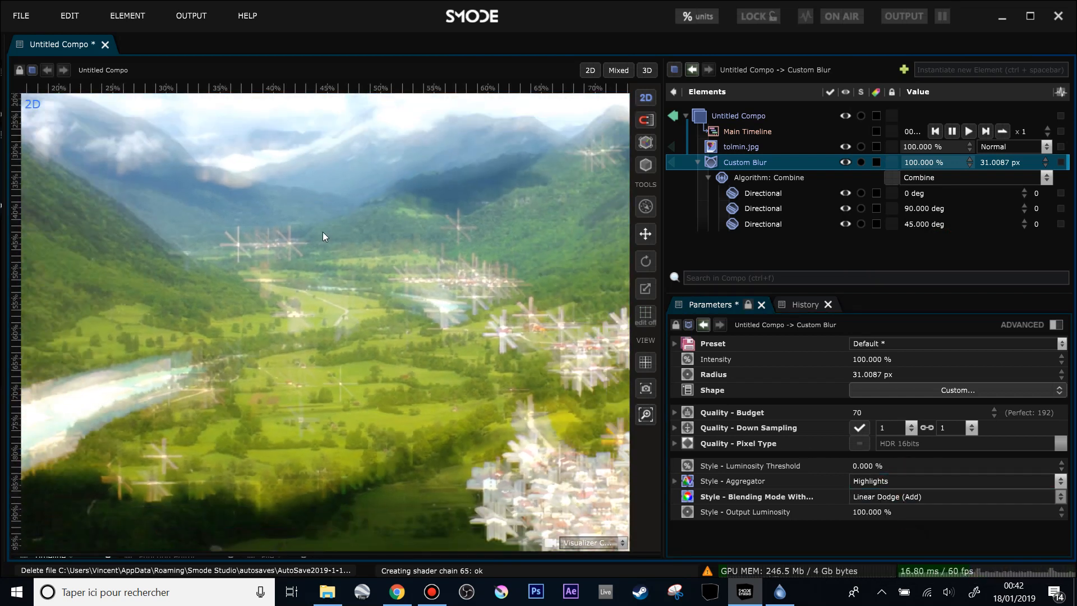
drag(306, 290, 304, 308)
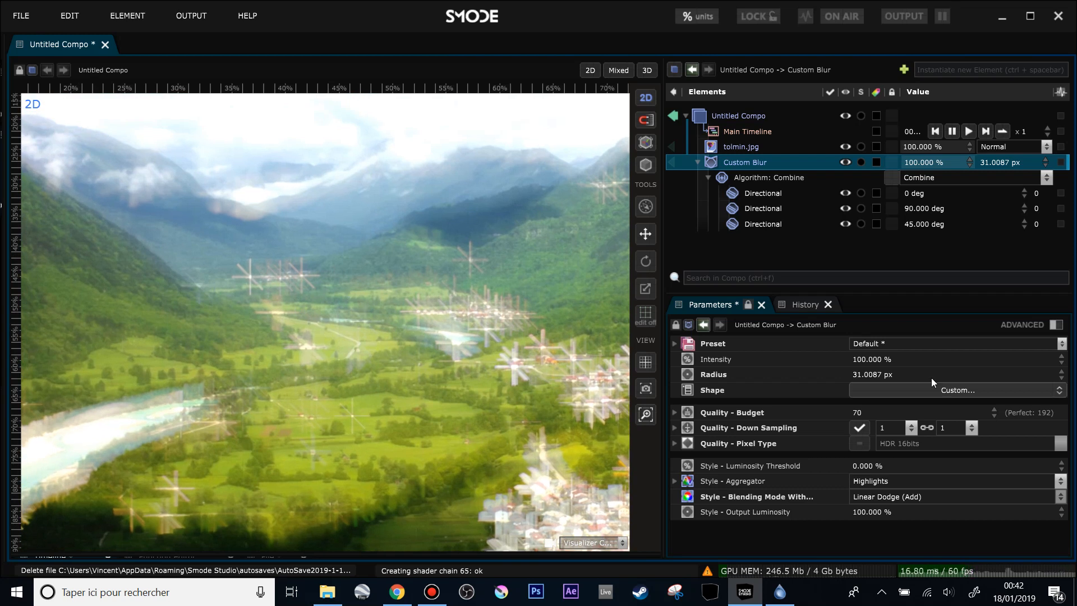
click(889, 482)
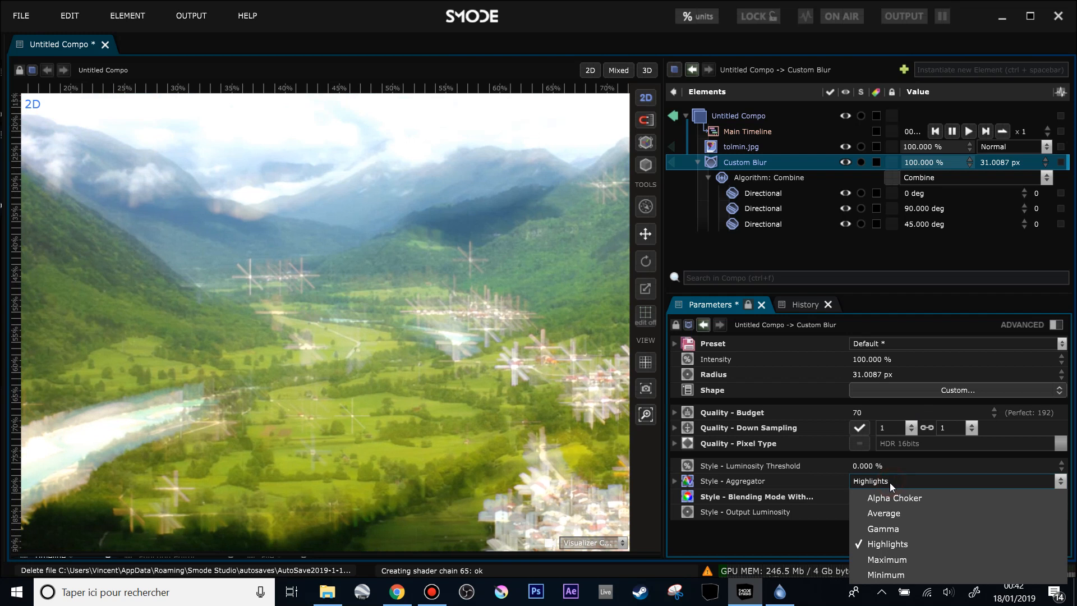
click(900, 544)
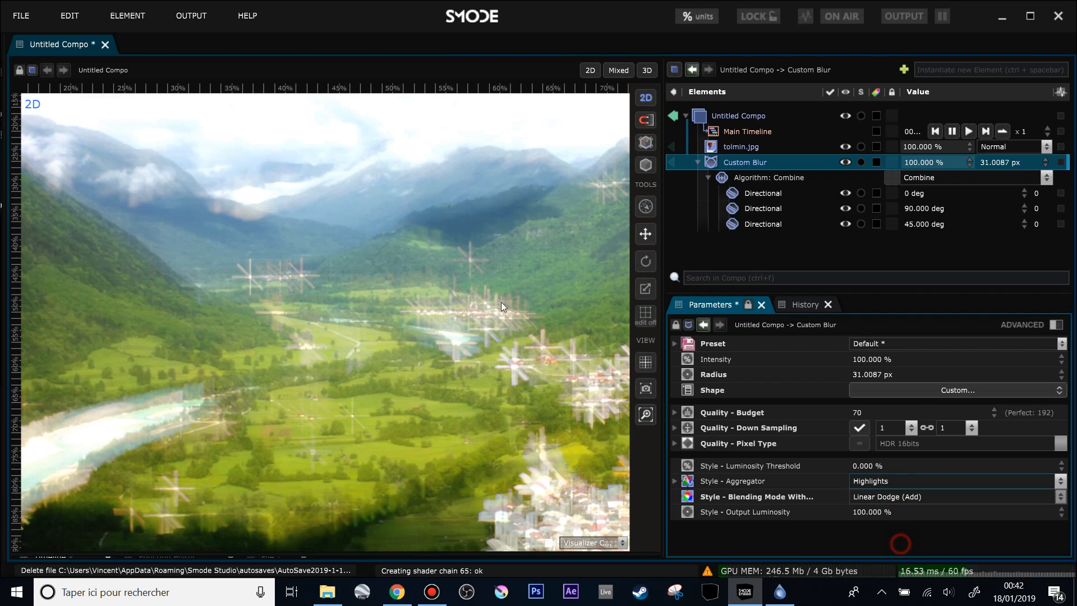
- Set the Custom Blur's blending mode with the input to Replace and delete the 45° Directional pass
click(905, 496)
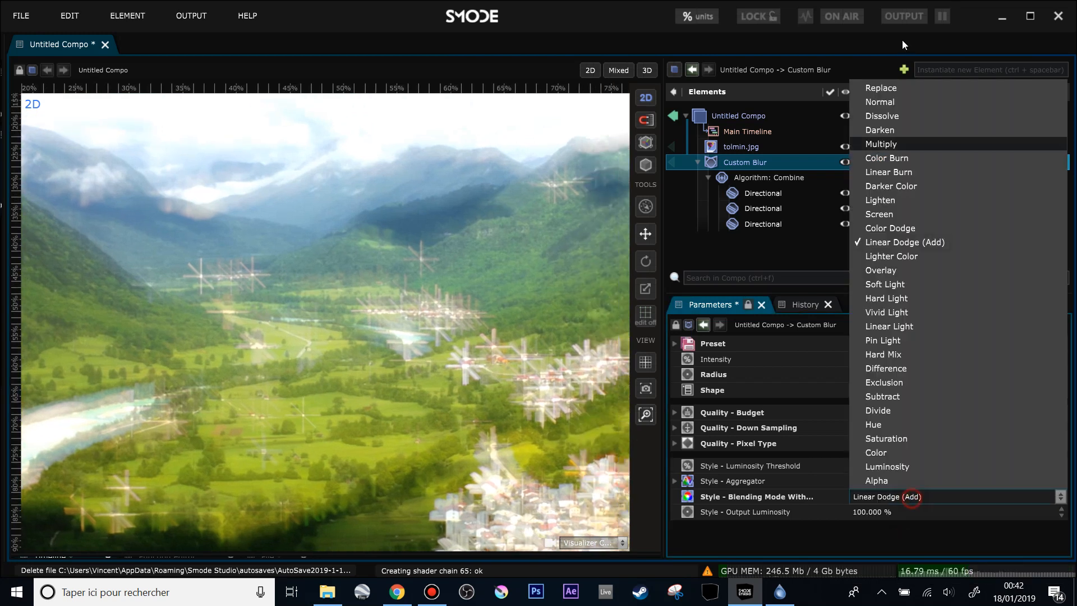
click(887, 90)
scroll(403, 352, up, 2)
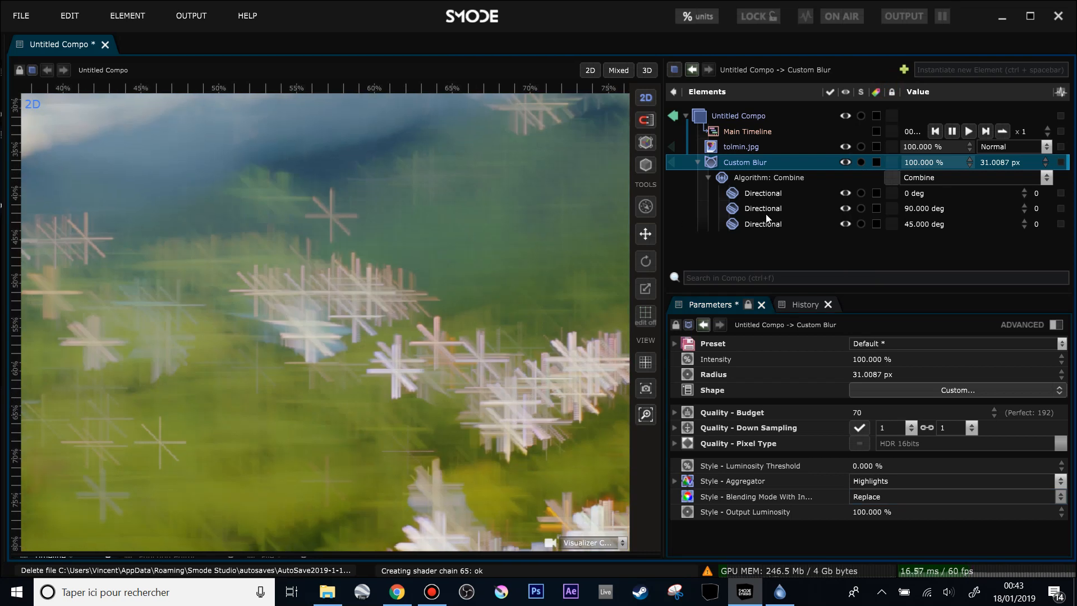
click(749, 228)
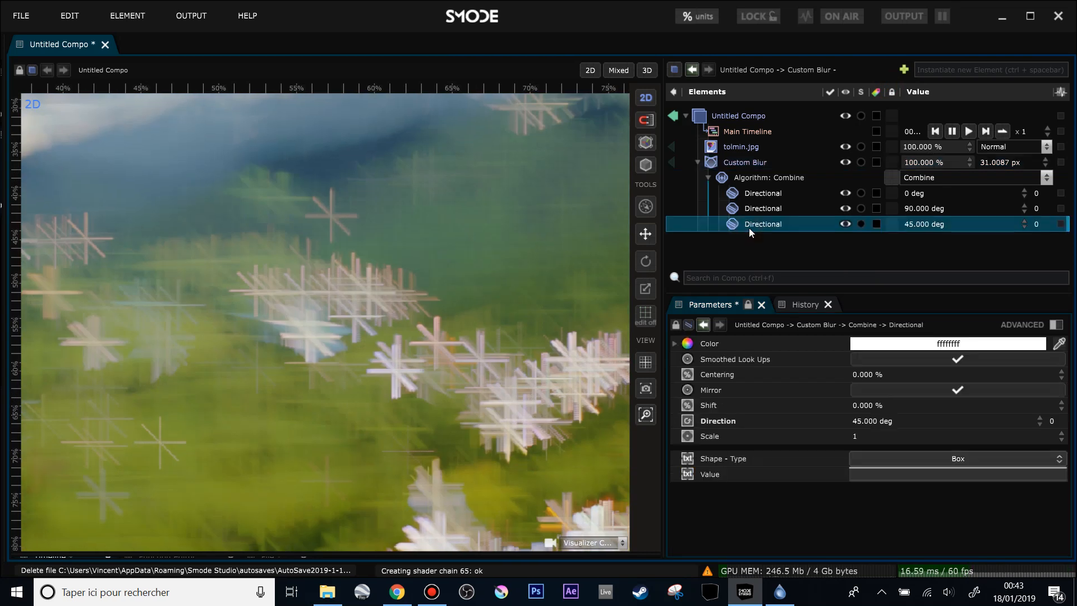
key(Delete)
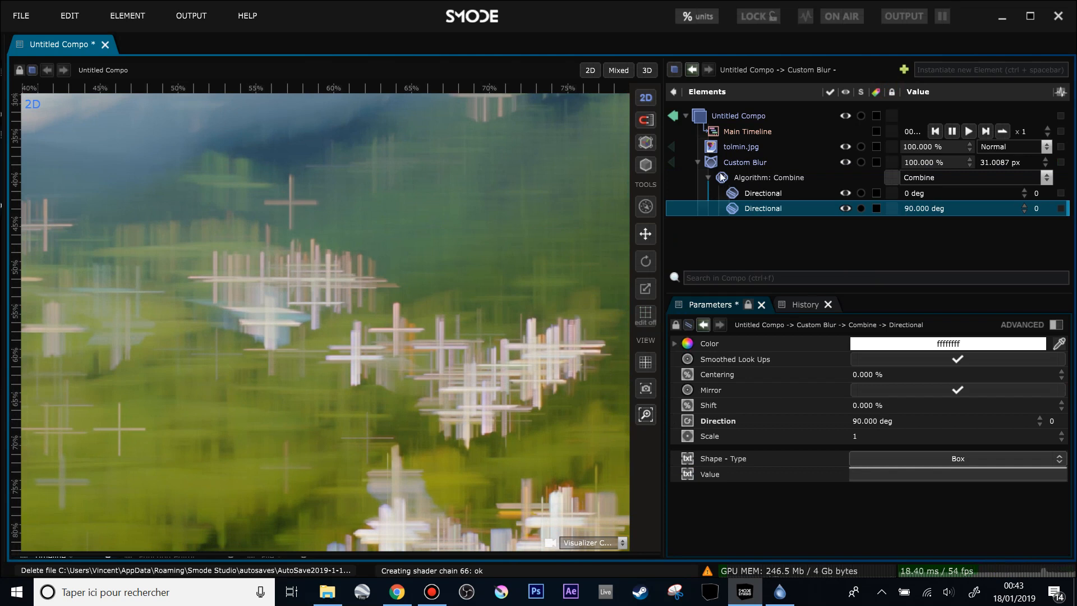
- Set the shape type of both the 90° and the 0° Directional passes to Gauss
click(752, 195)
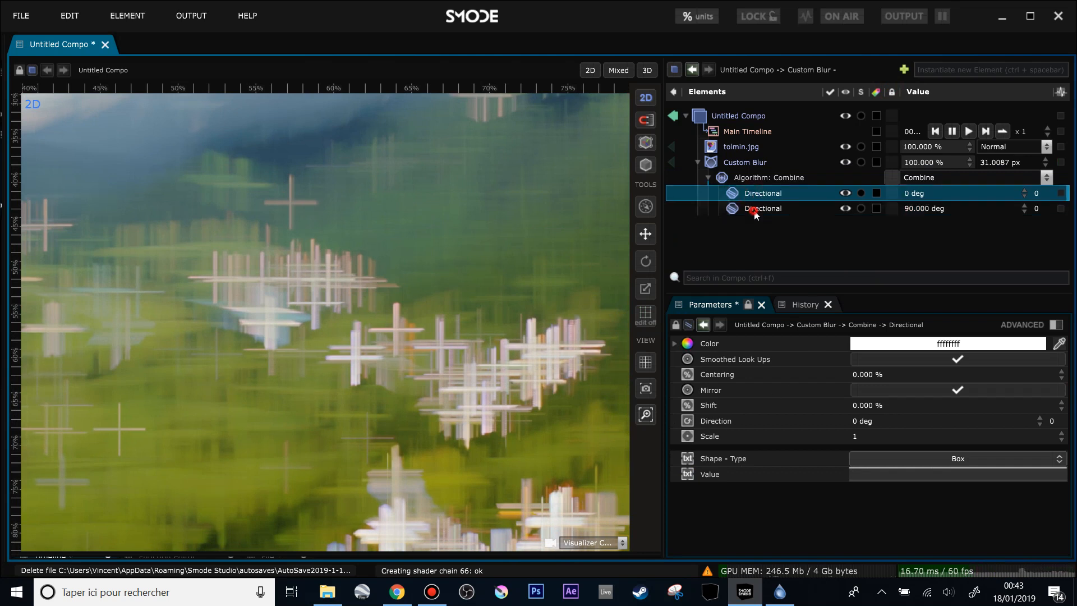
click(754, 212)
click(752, 196)
click(754, 211)
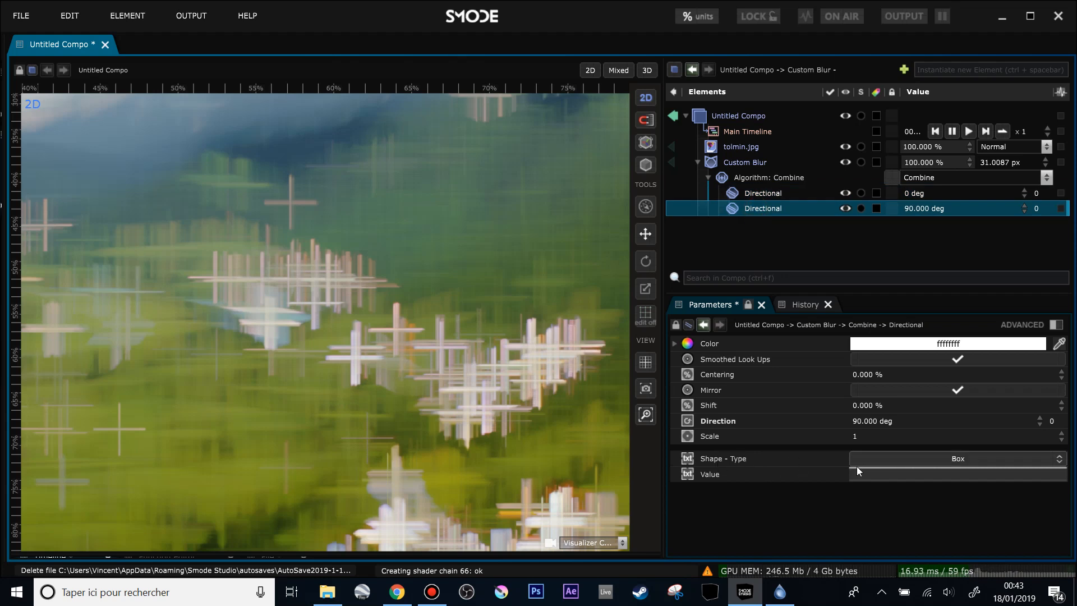
click(937, 458)
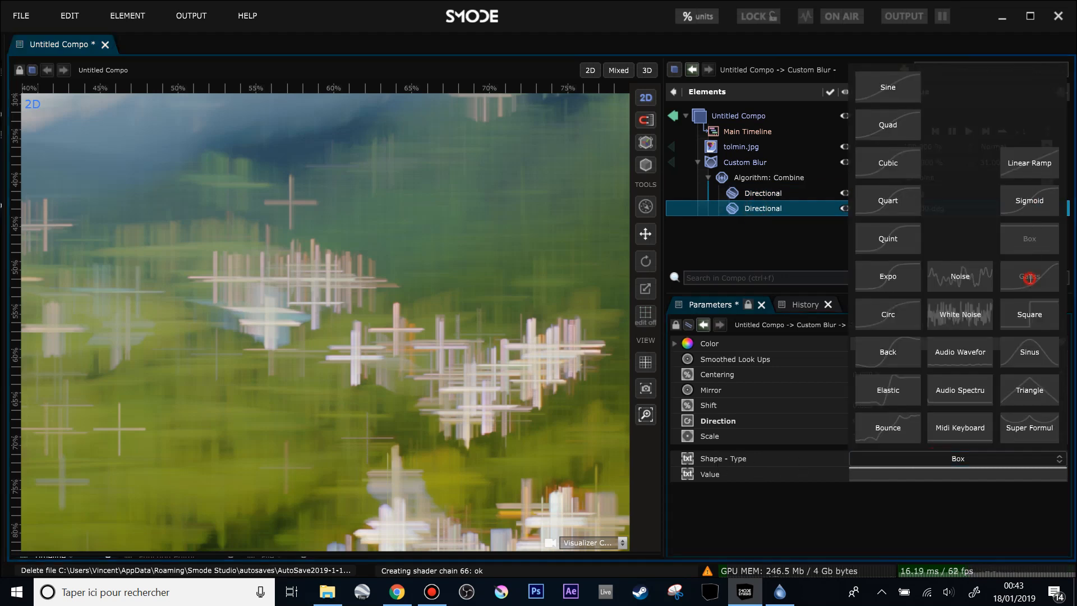
click(1030, 278)
click(772, 193)
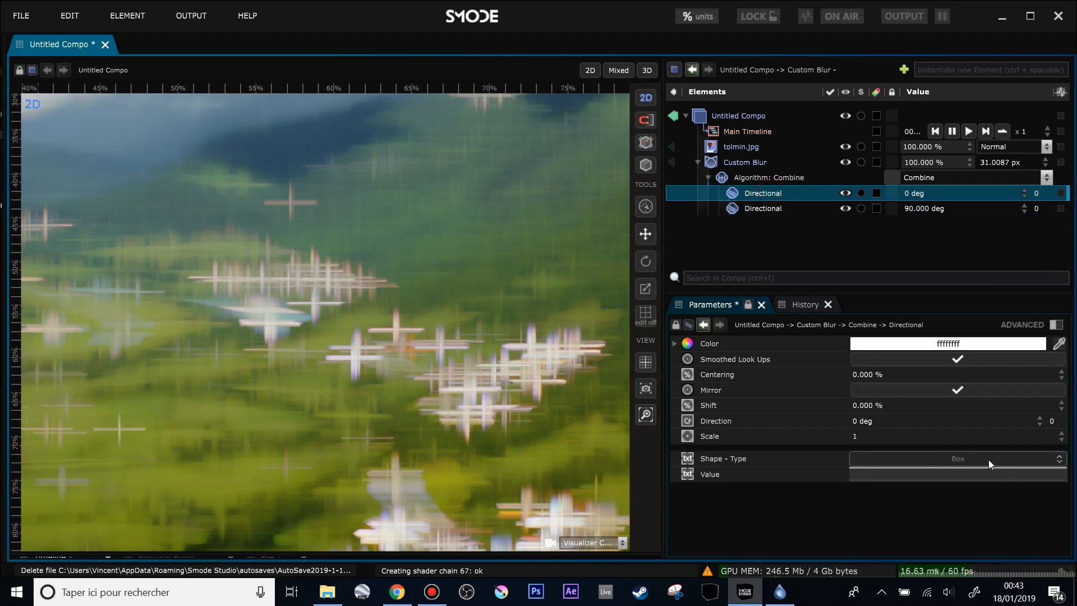
click(989, 458)
click(1034, 277)
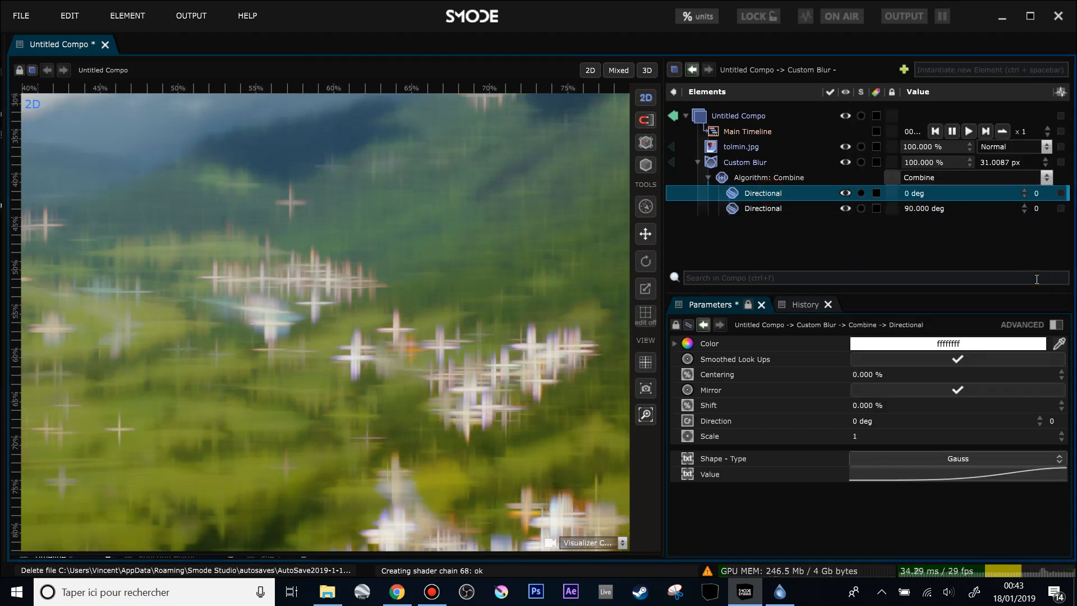
- Examine the cross-shaped highlights over the houses and valley closely and from farther out
drag(504, 359, 554, 325)
scroll(465, 369, up, 3)
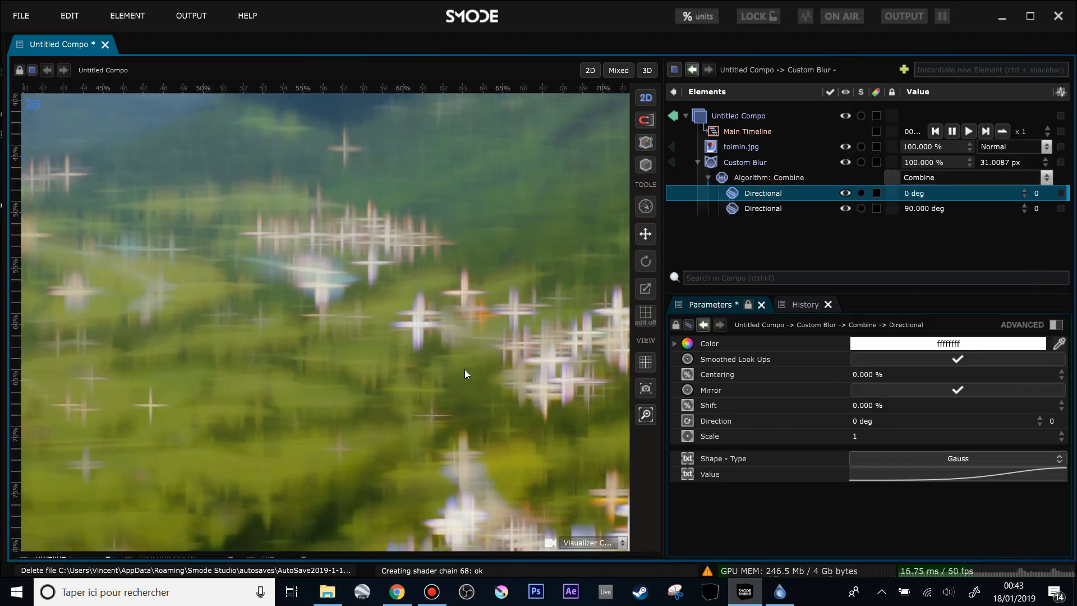
drag(418, 336, 362, 345)
click(768, 177)
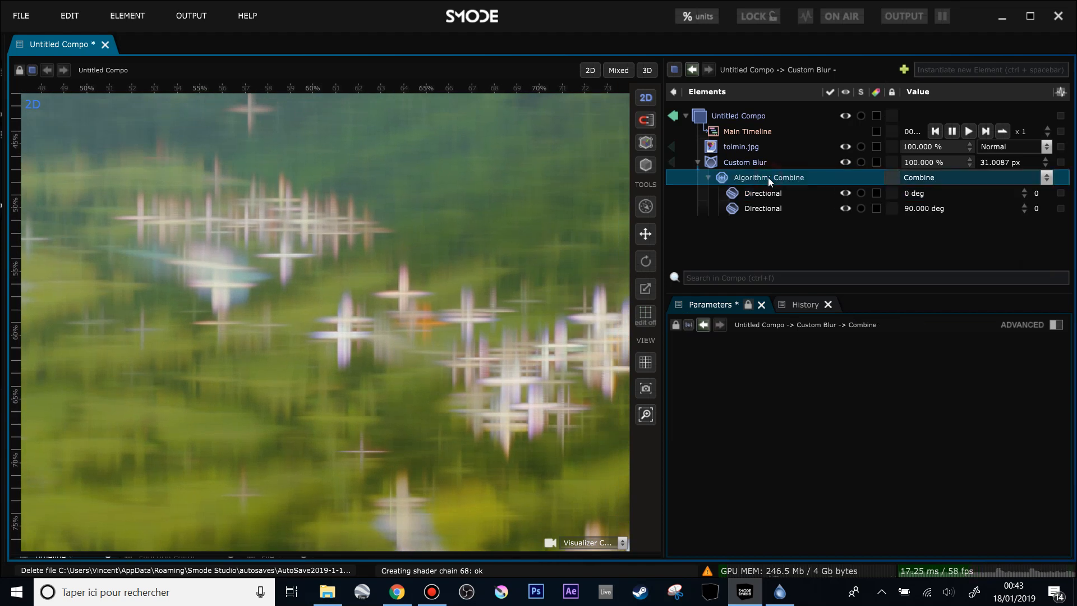
scroll(491, 303, up, 2)
scroll(415, 298, up, 2)
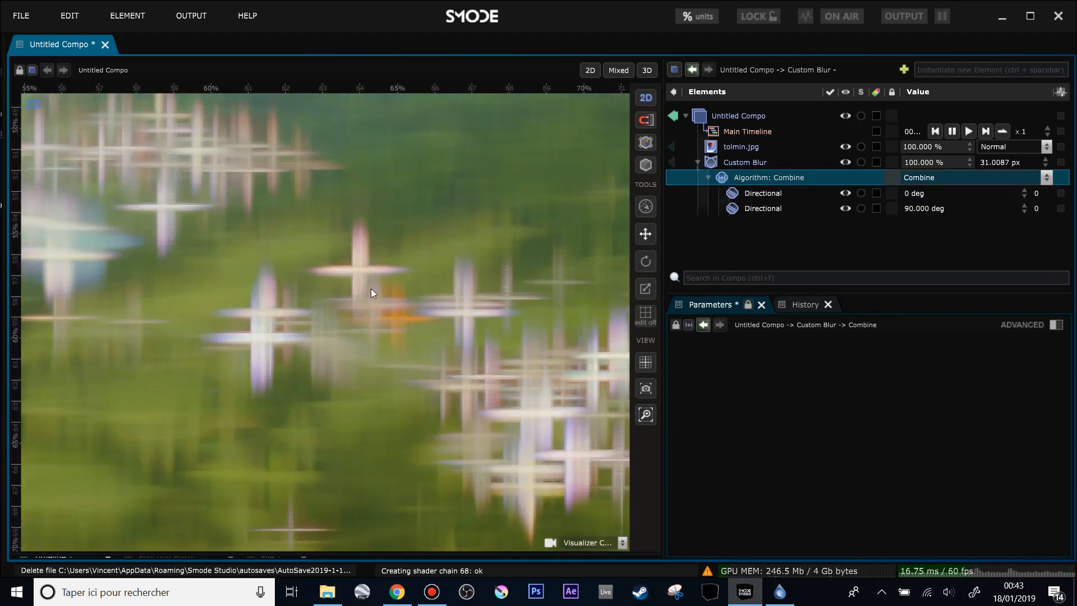
scroll(332, 261, up, 2)
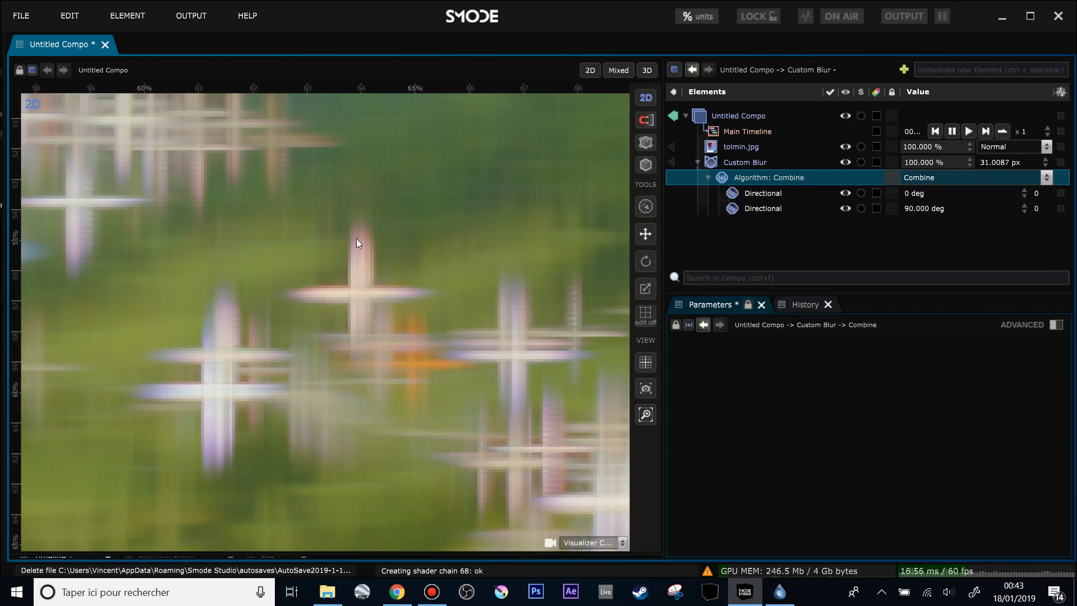
scroll(368, 298, down, 5)
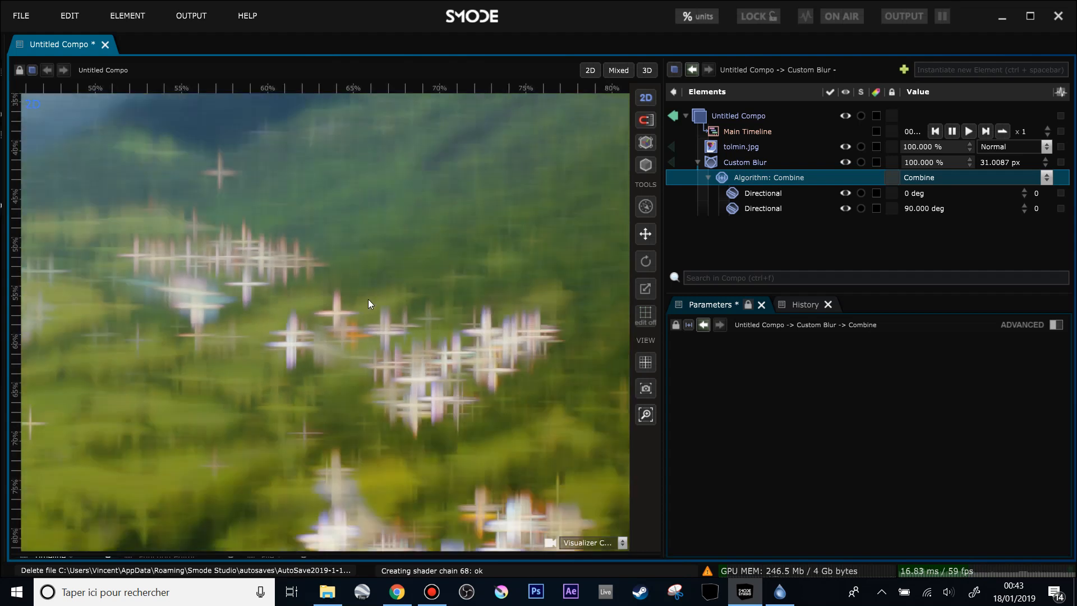
scroll(381, 328, up, 2)
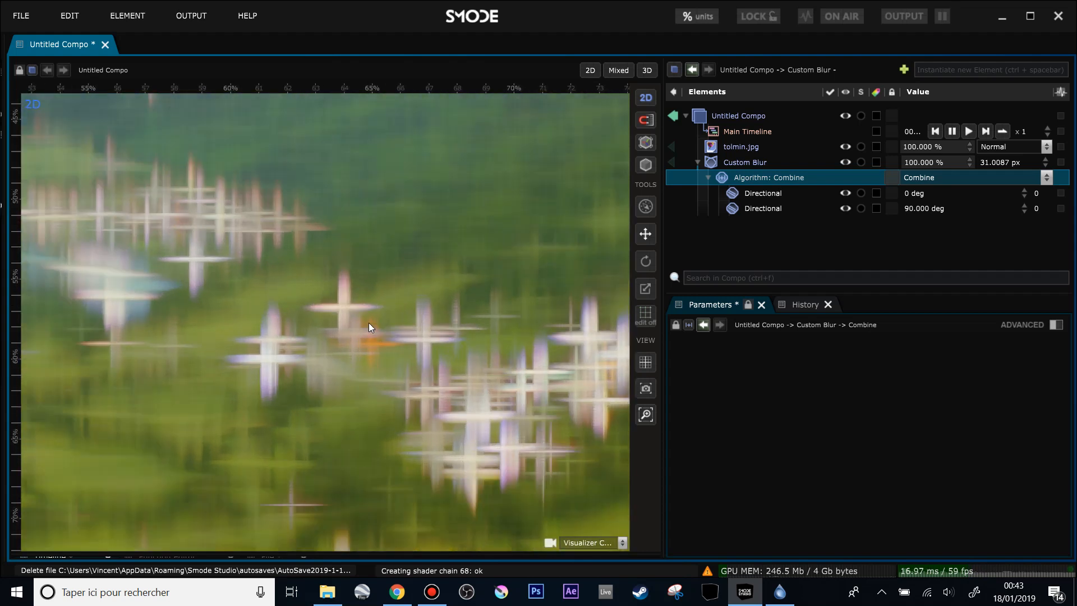
click(763, 208)
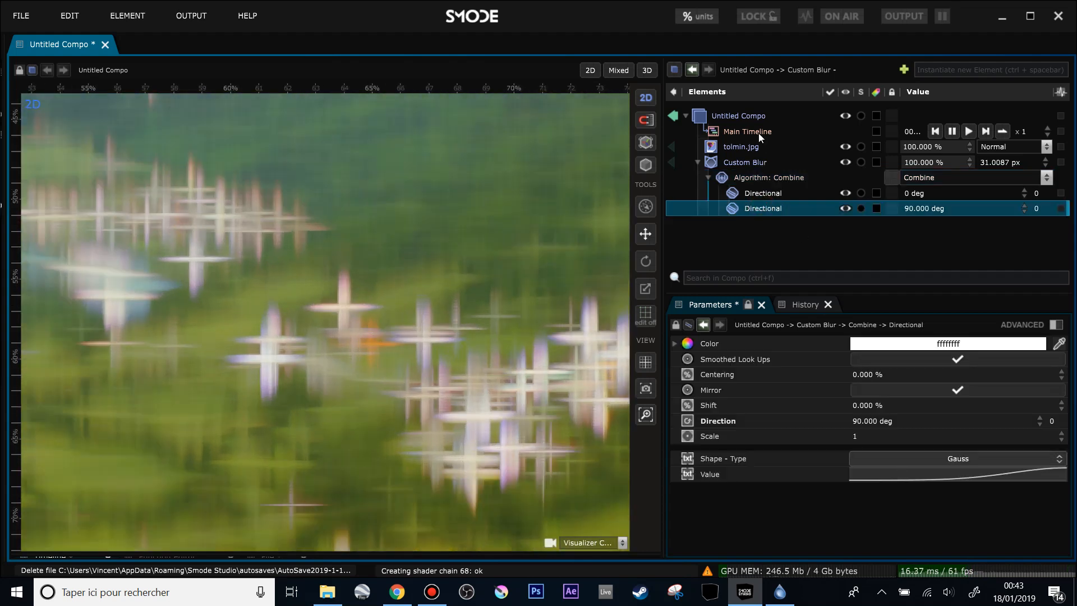
click(768, 178)
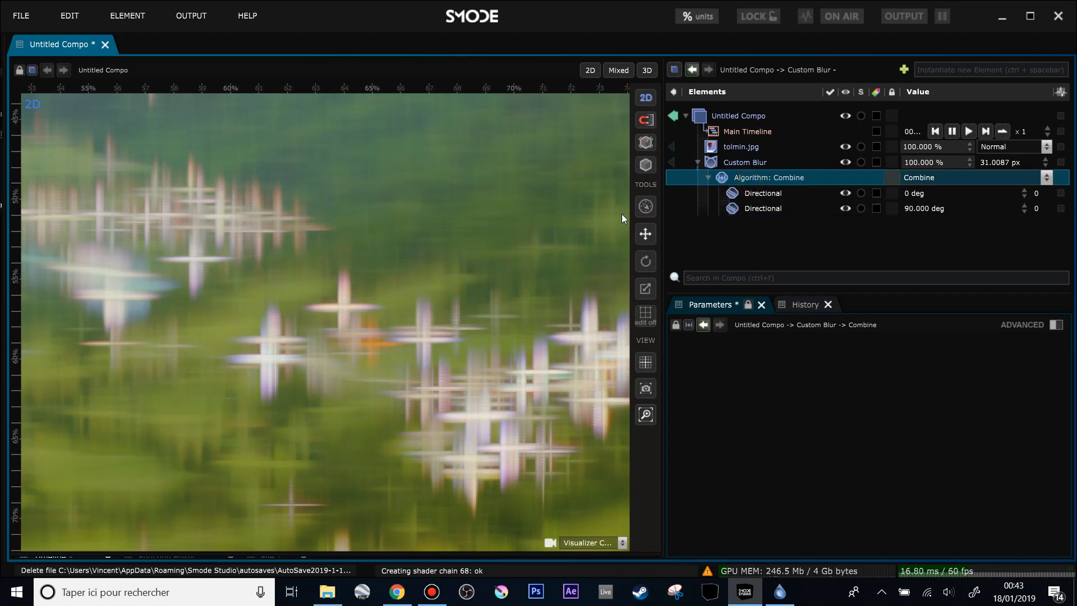
scroll(436, 270, down, 5)
drag(371, 285, 483, 287)
scroll(439, 266, down, 2)
scroll(439, 266, up, 2)
- Set the Custom Blur's algorithm to Map and preview its noise direction map alone before returning to the composition
click(928, 179)
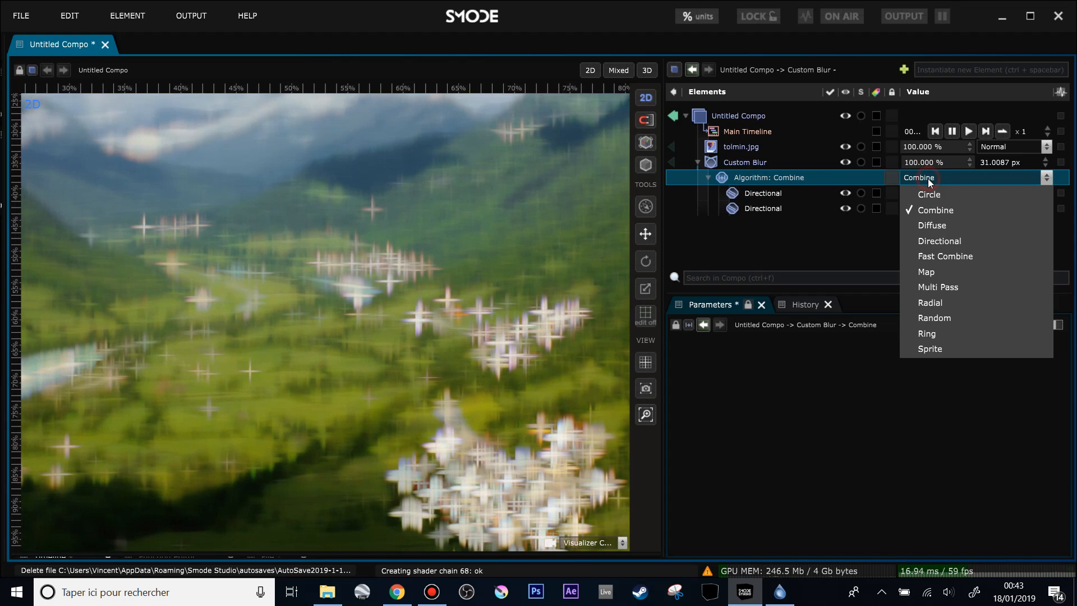
click(961, 274)
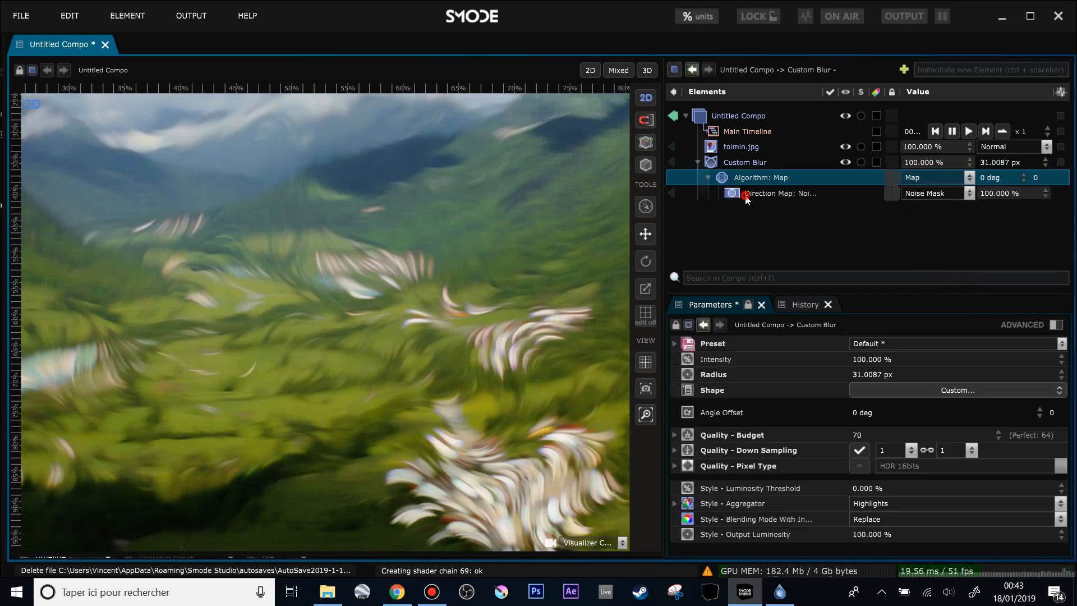
click(746, 195)
click(680, 194)
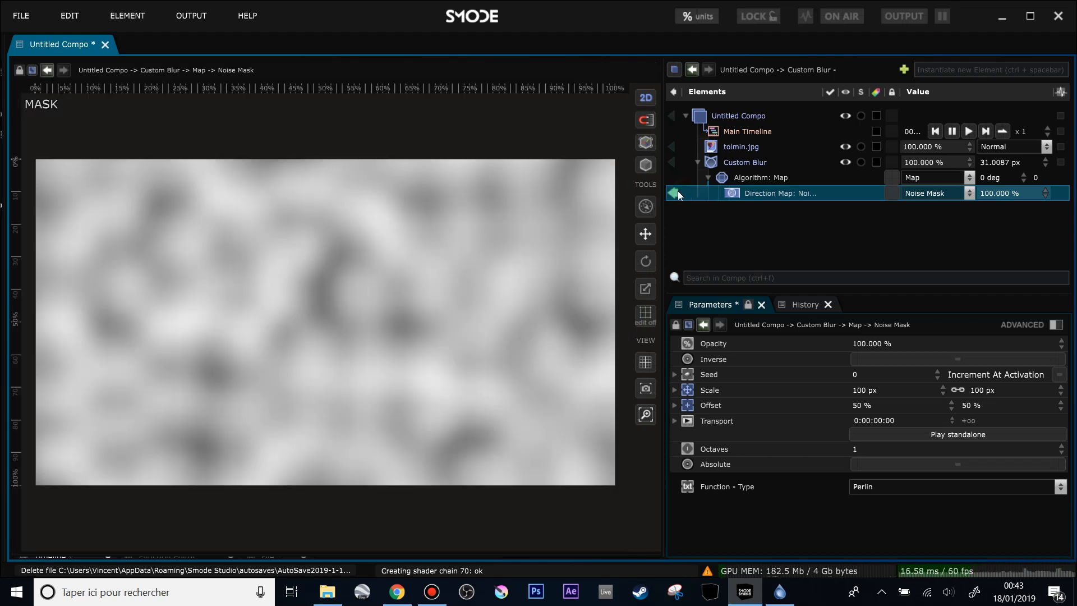
click(679, 194)
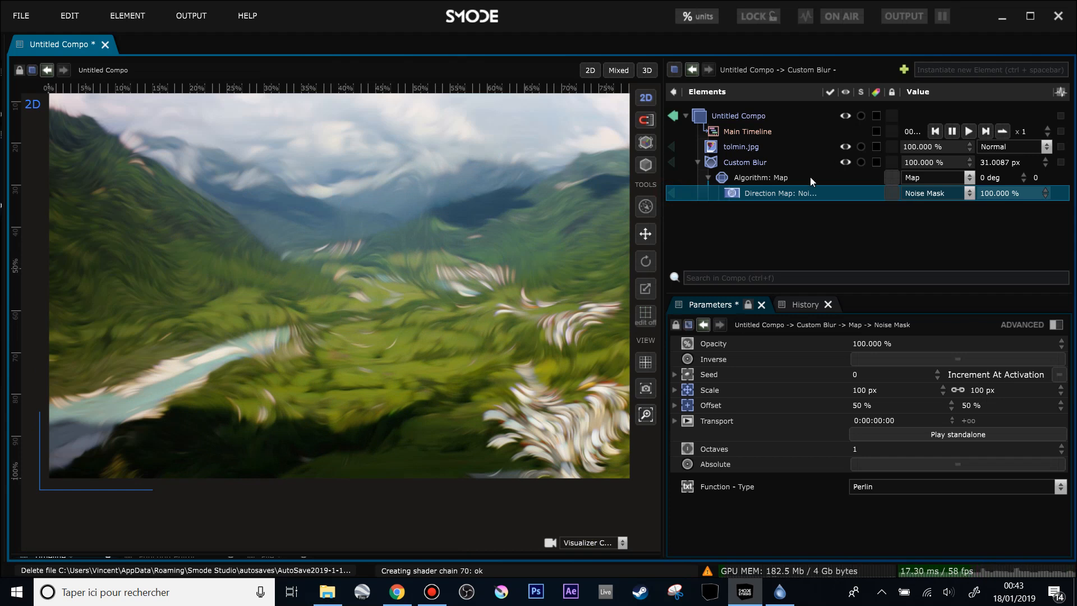
right_click(740, 182)
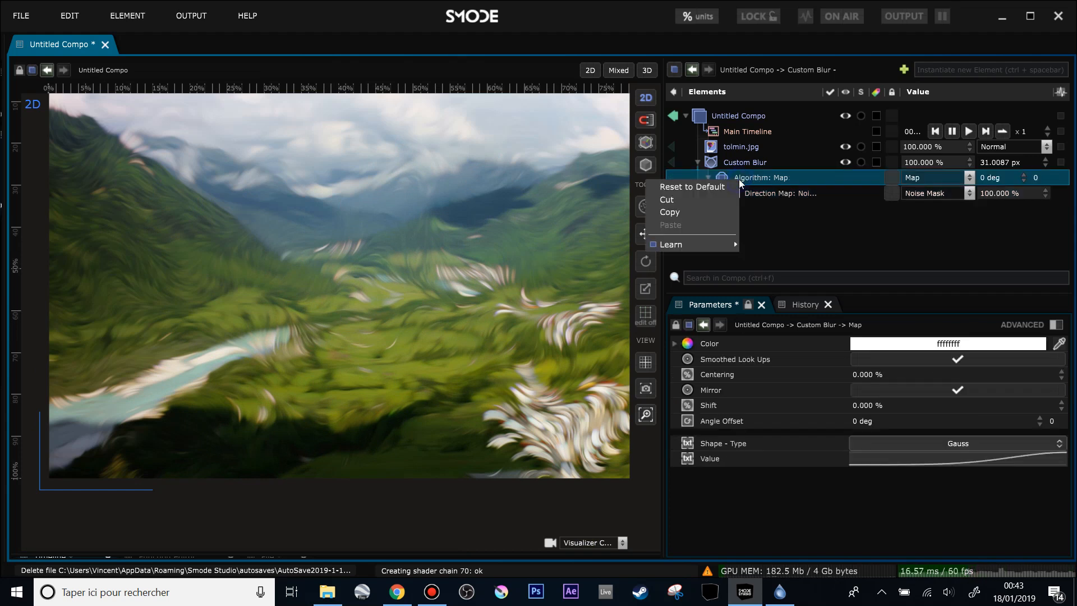
click(791, 197)
- Change the direction map to a Layer Mask and expand it to show its generator
click(942, 194)
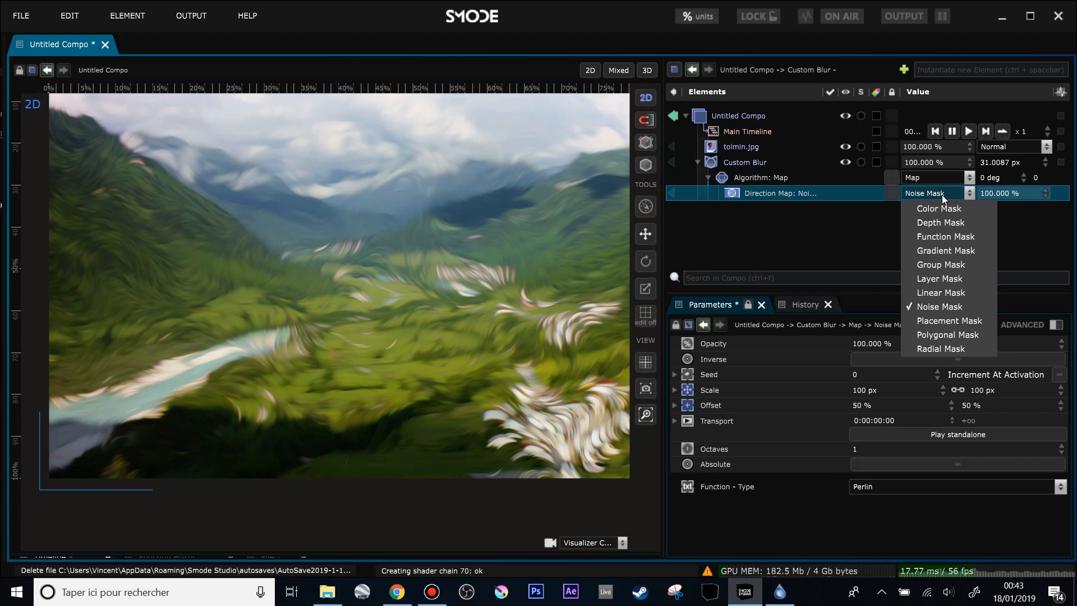
click(942, 280)
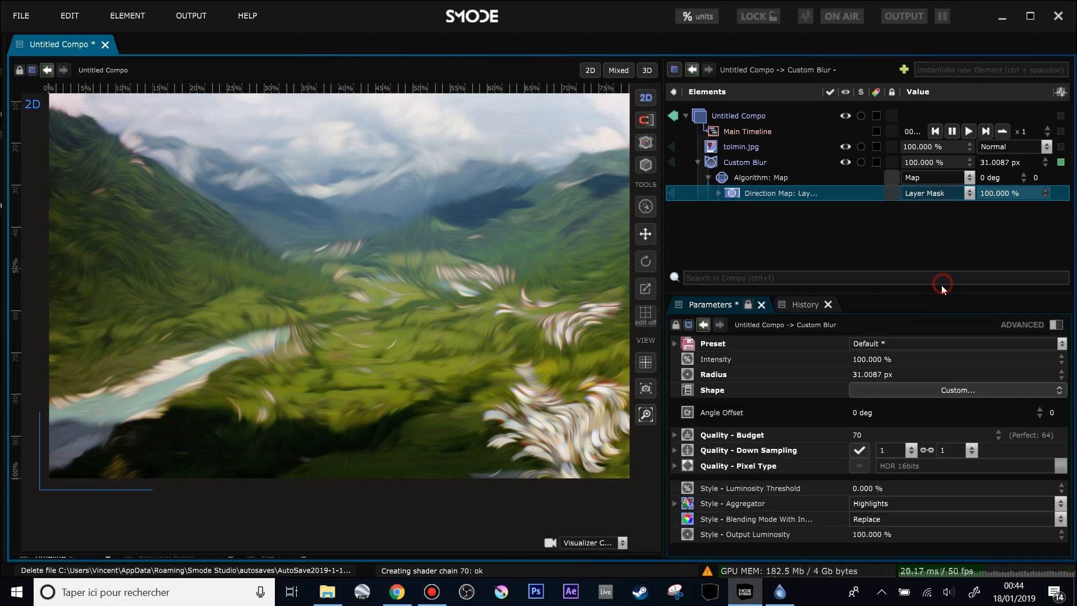
click(717, 194)
- Show the project's devices and activate the Integrated Camera video input
click(3, 318)
scroll(66, 278, down, 1)
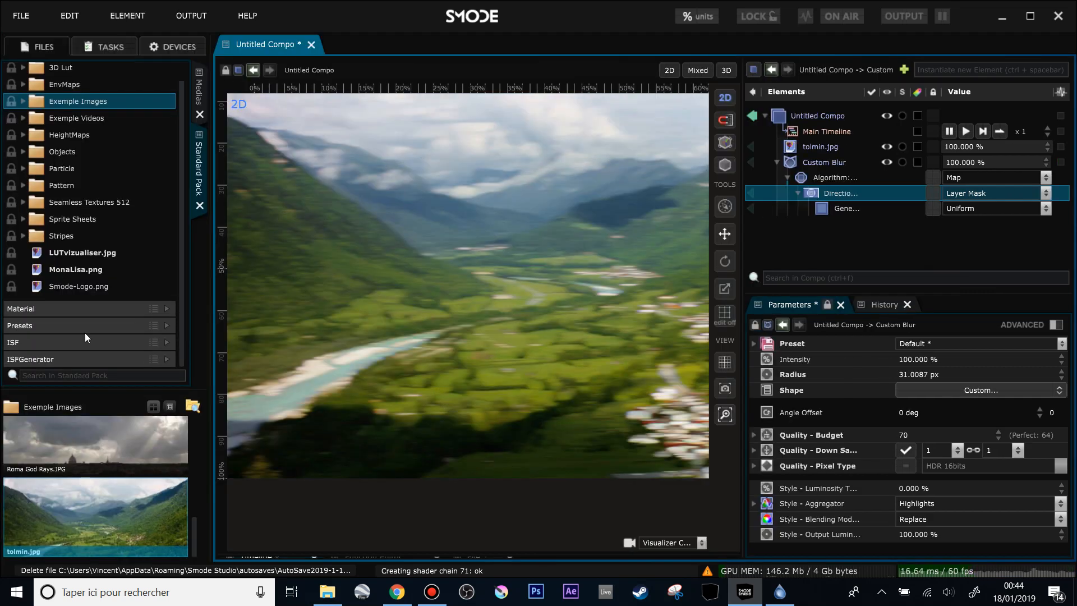
click(173, 47)
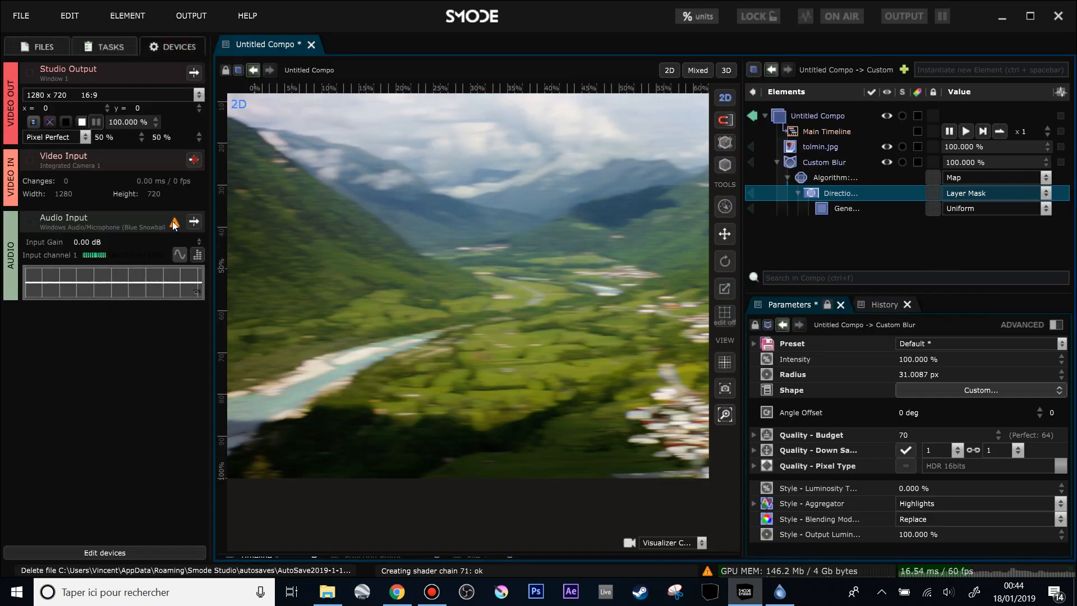
click(194, 160)
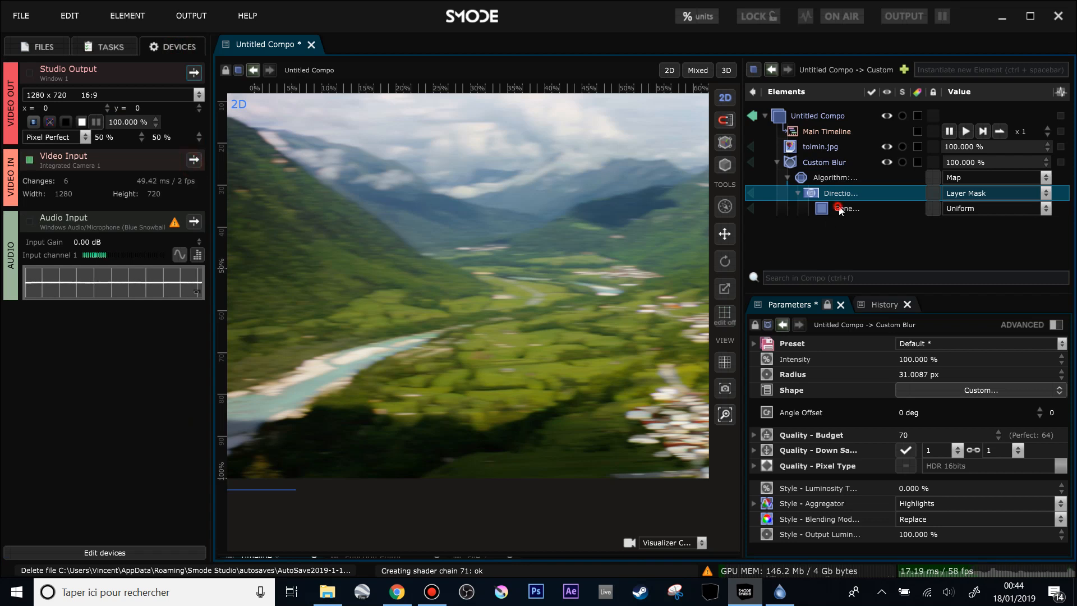
- Set the Layer Mask's generator to Video Input
click(1030, 207)
click(1029, 207)
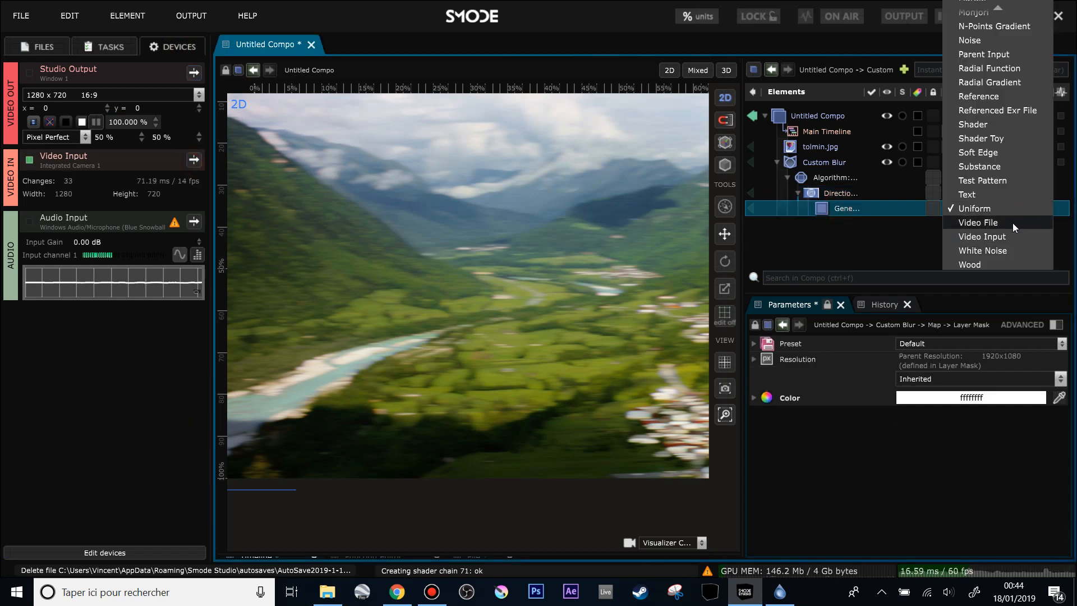
click(1012, 235)
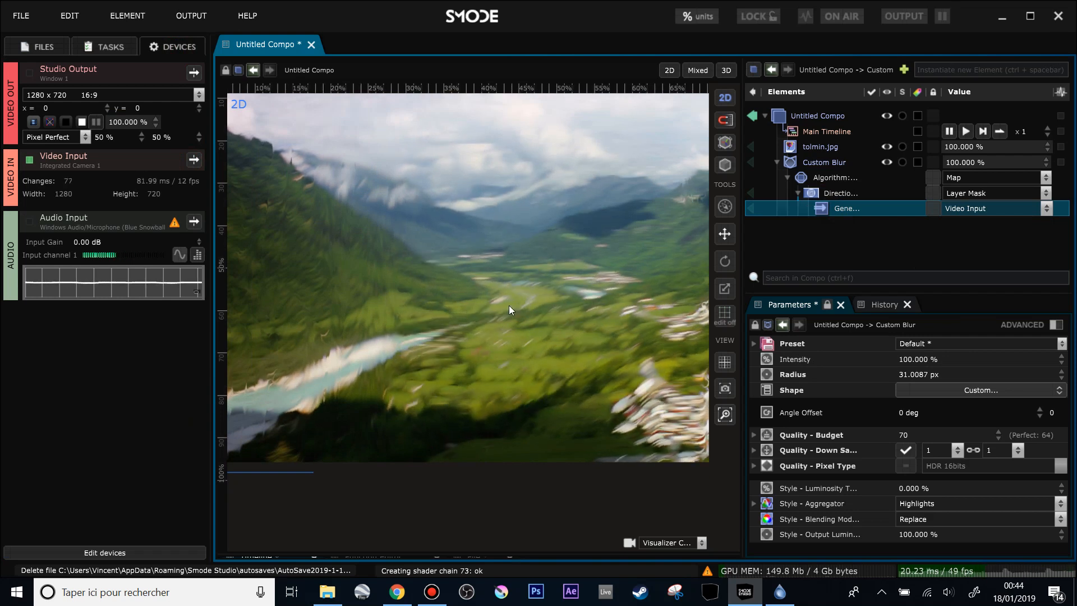
- Preview the video input generator alone, return to the composition, and inspect the mapped blur with its Map and Custom Blur parameters
scroll(449, 308, up, 2)
click(751, 210)
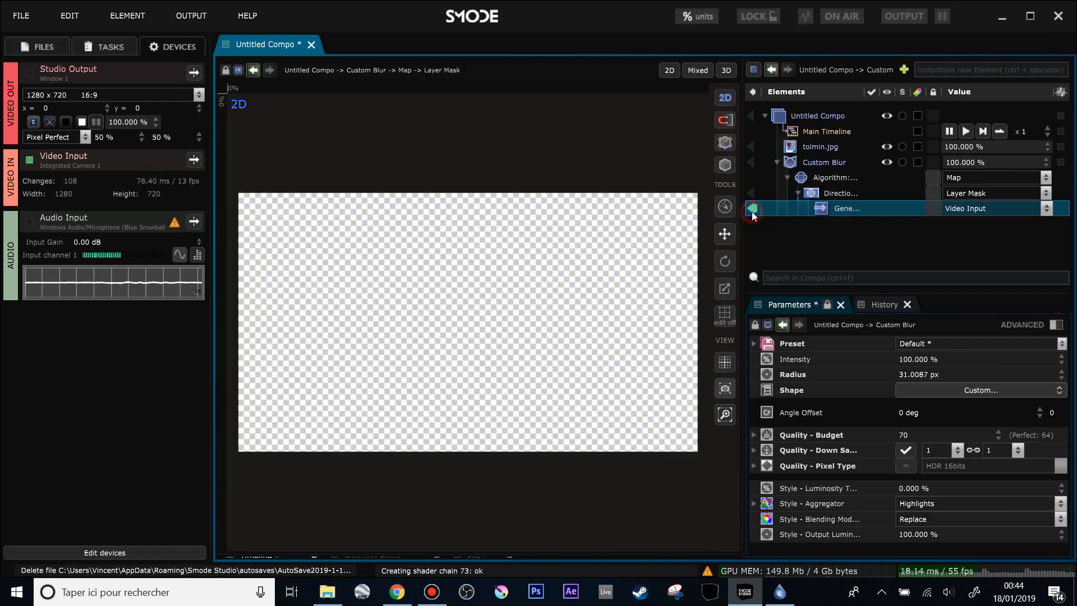
click(752, 115)
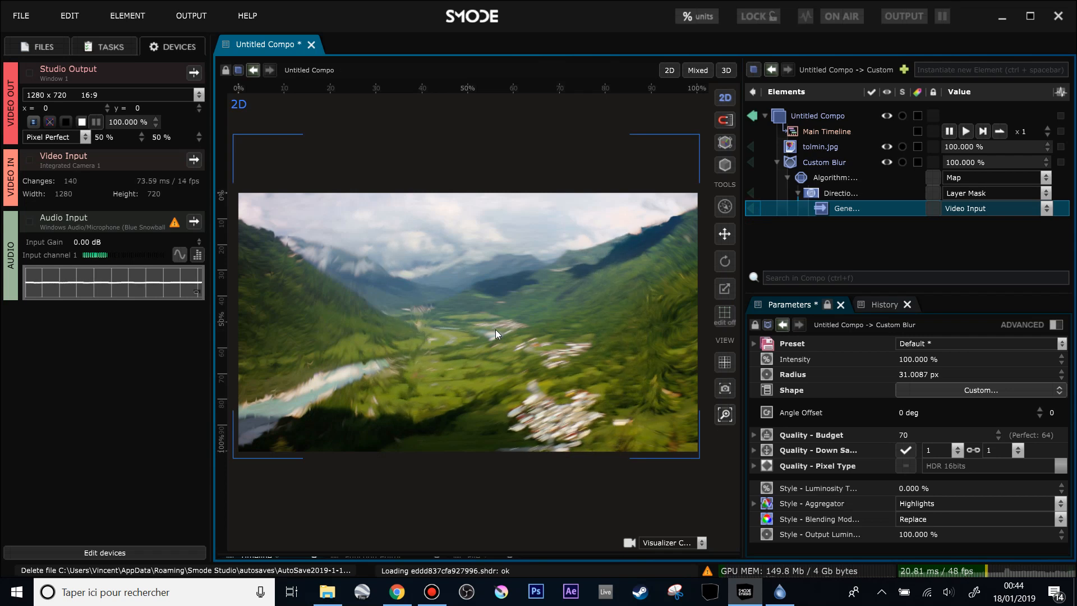
scroll(496, 331, up, 2)
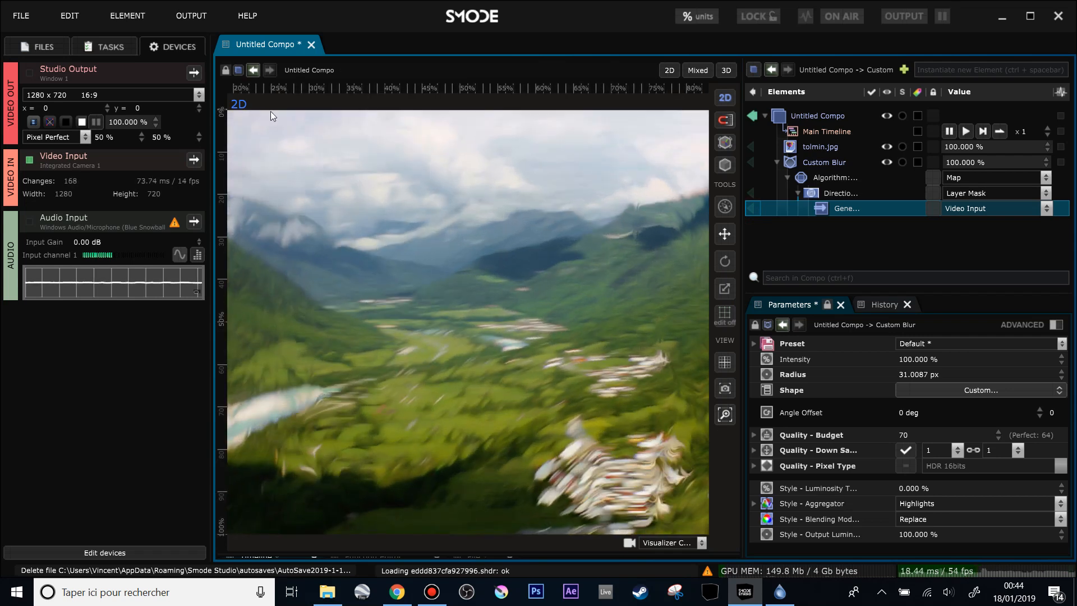
click(211, 117)
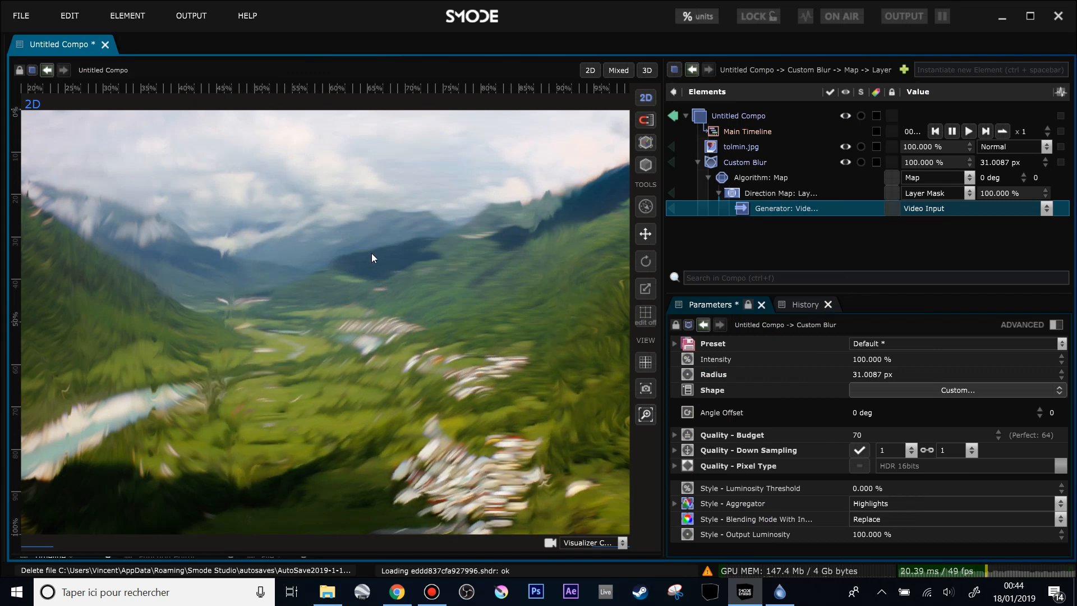
click(777, 177)
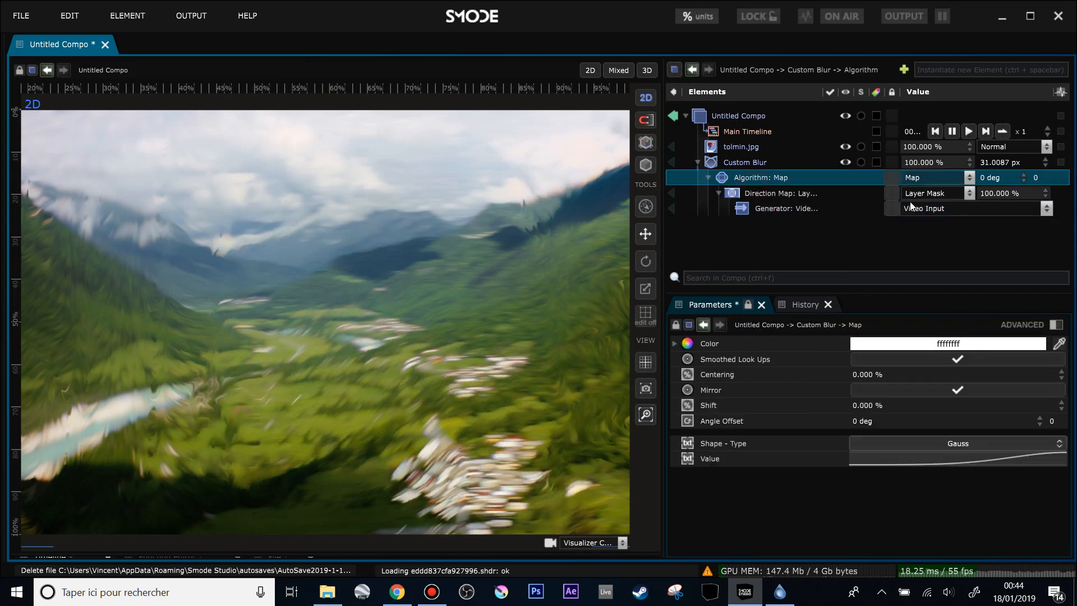
click(933, 179)
click(746, 163)
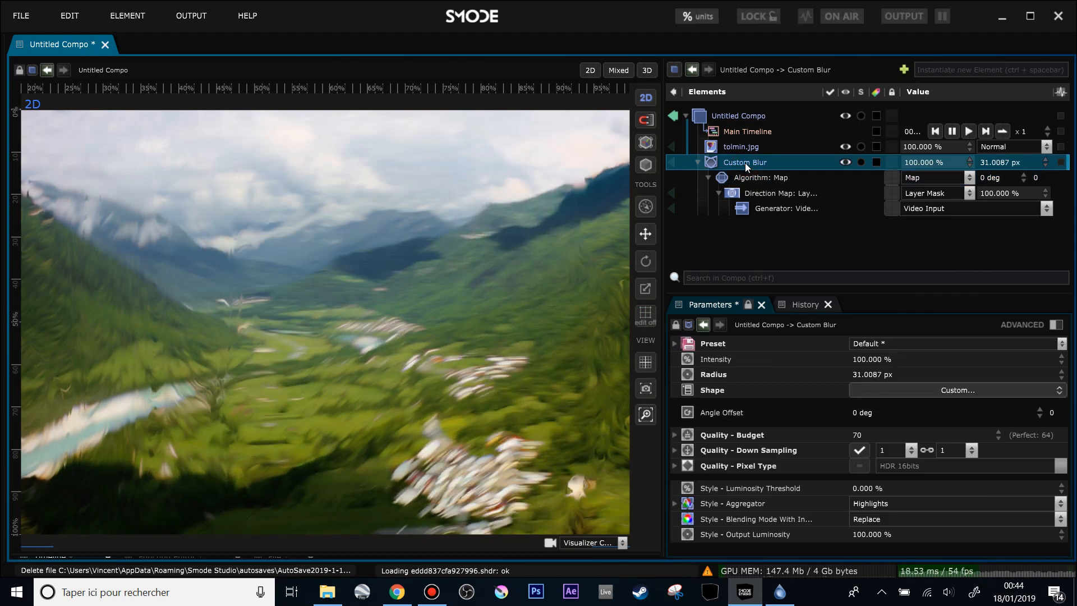
- Collapse and hide the existing Custom Blur, and add a new blur with the Glitch - Old VHS preset, expanding its Combine algorithm
click(698, 162)
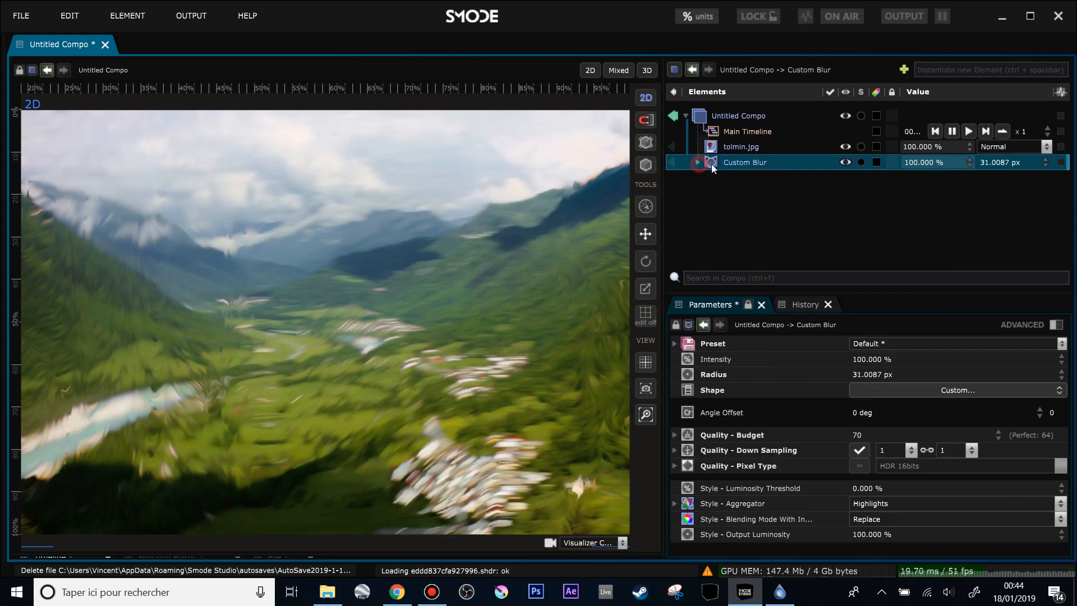
right_click(717, 197)
mouse_move(685, 346)
mouse_move(774, 311)
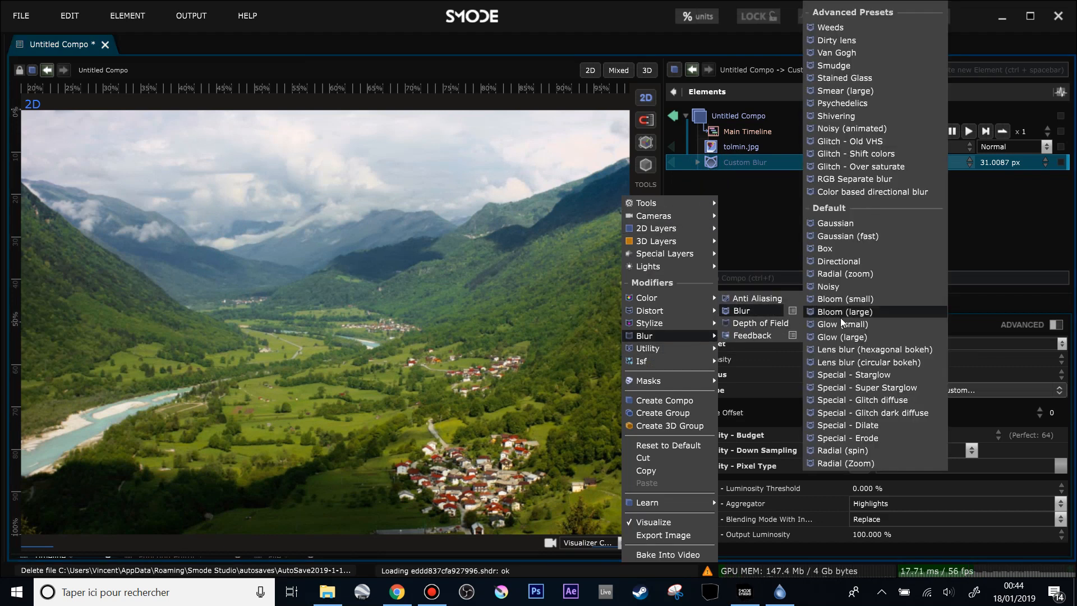
click(855, 148)
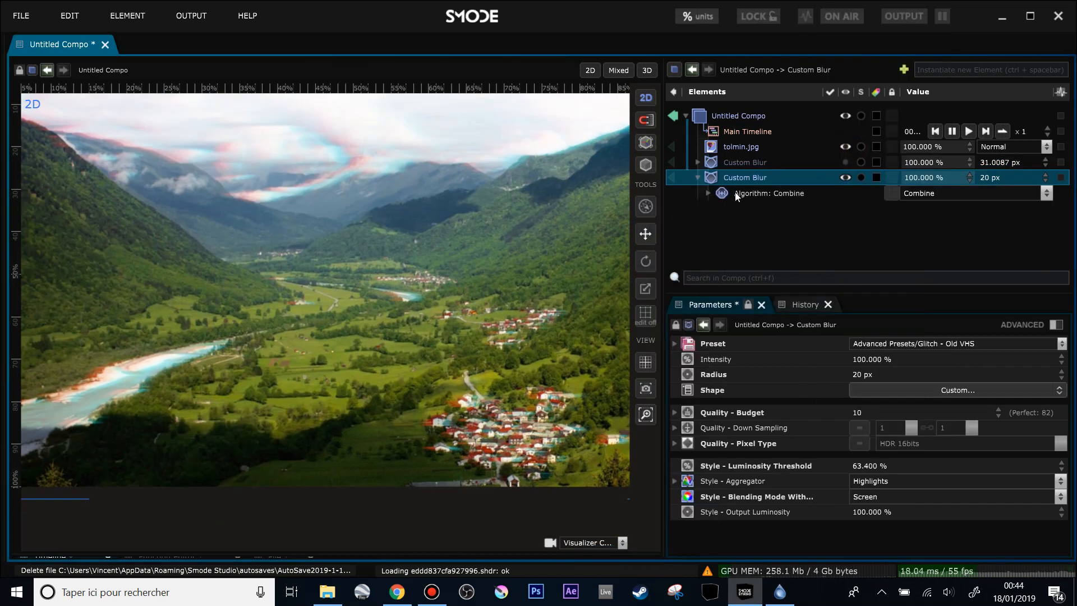
click(709, 192)
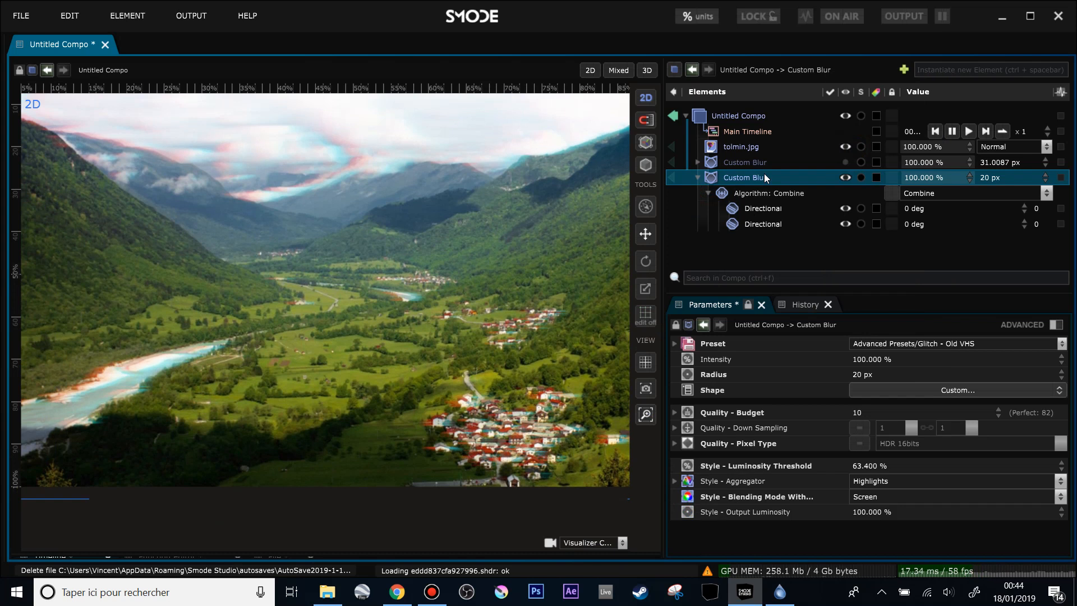